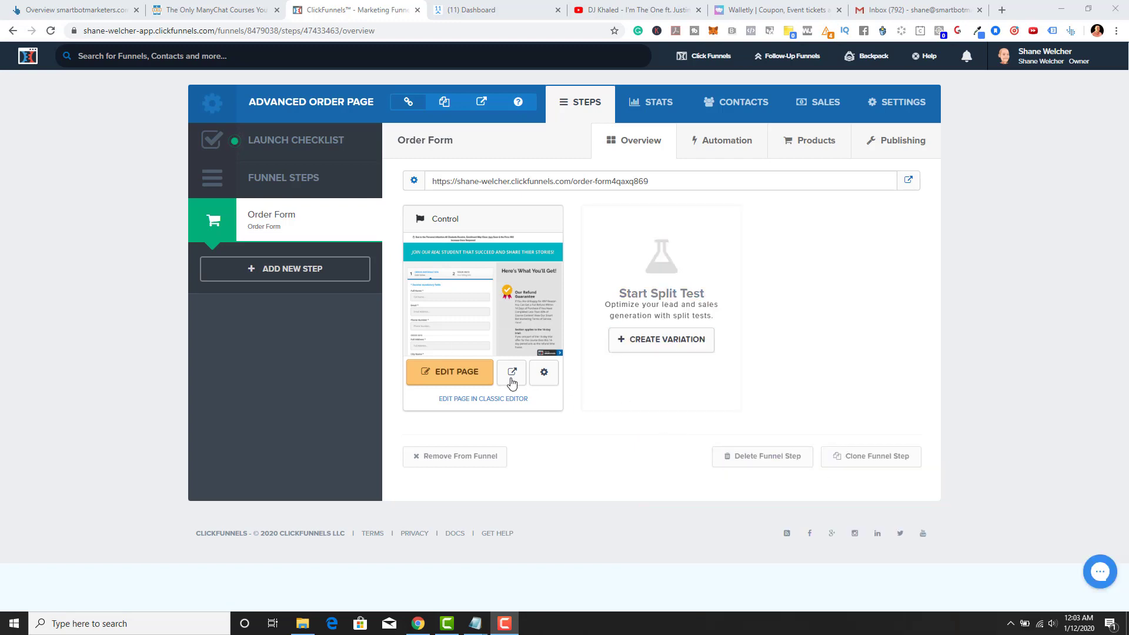
Open the Order Form's control page in the page editor.
left_click(457, 380)
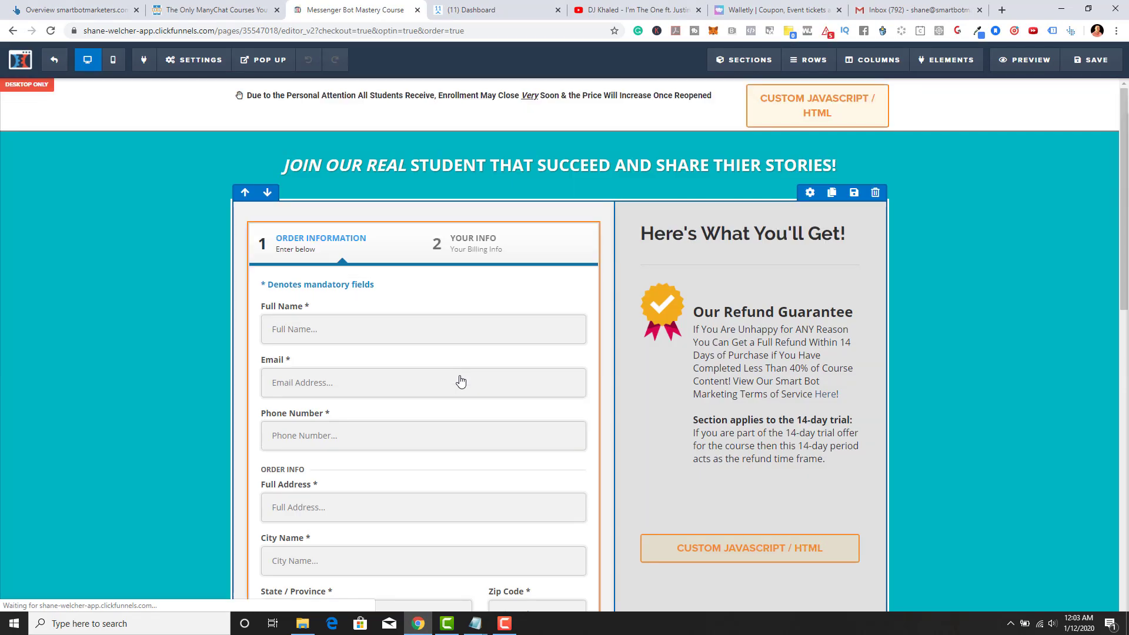
Search the elements for "order" and add a 2 Step Order element beneath the existing order form.
scroll(512, 337, "down", 5)
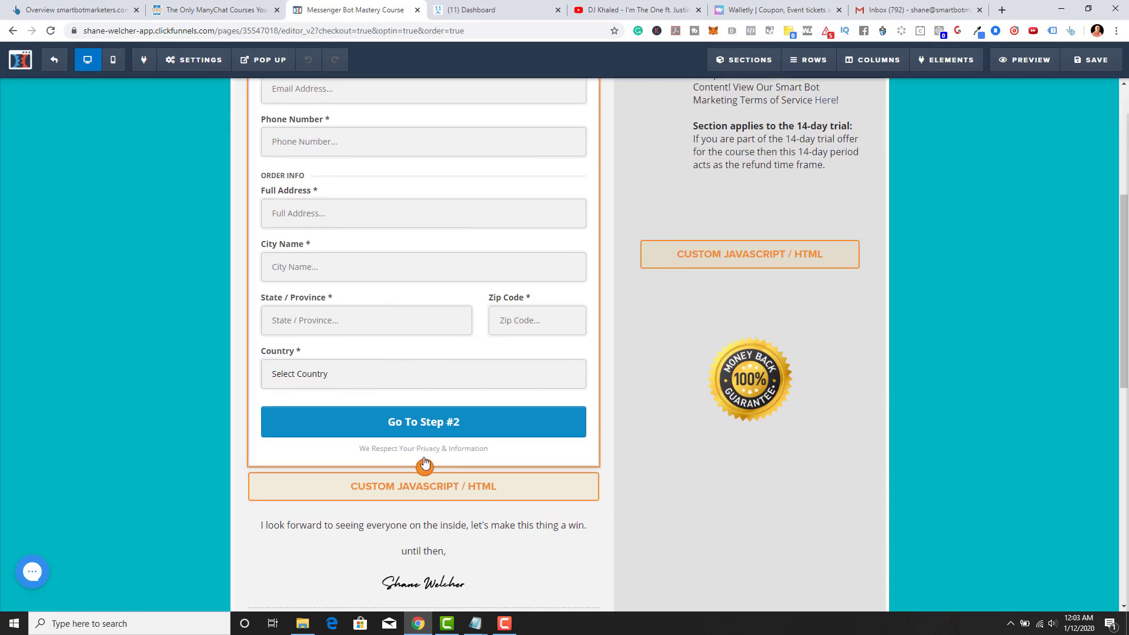
left_click(425, 472)
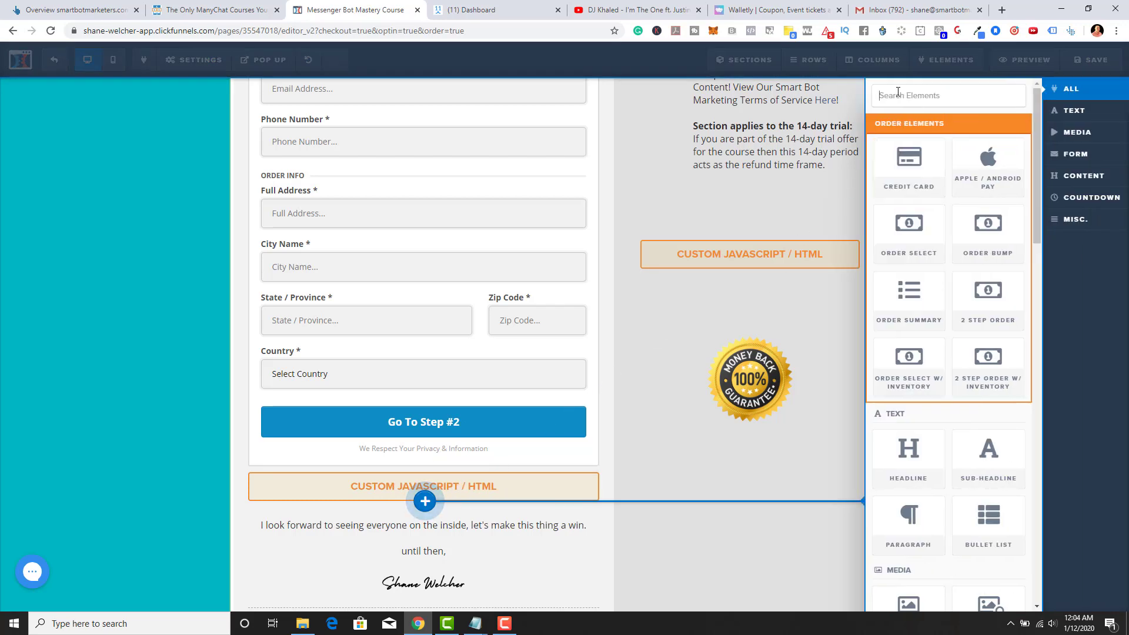
left_click(903, 98)
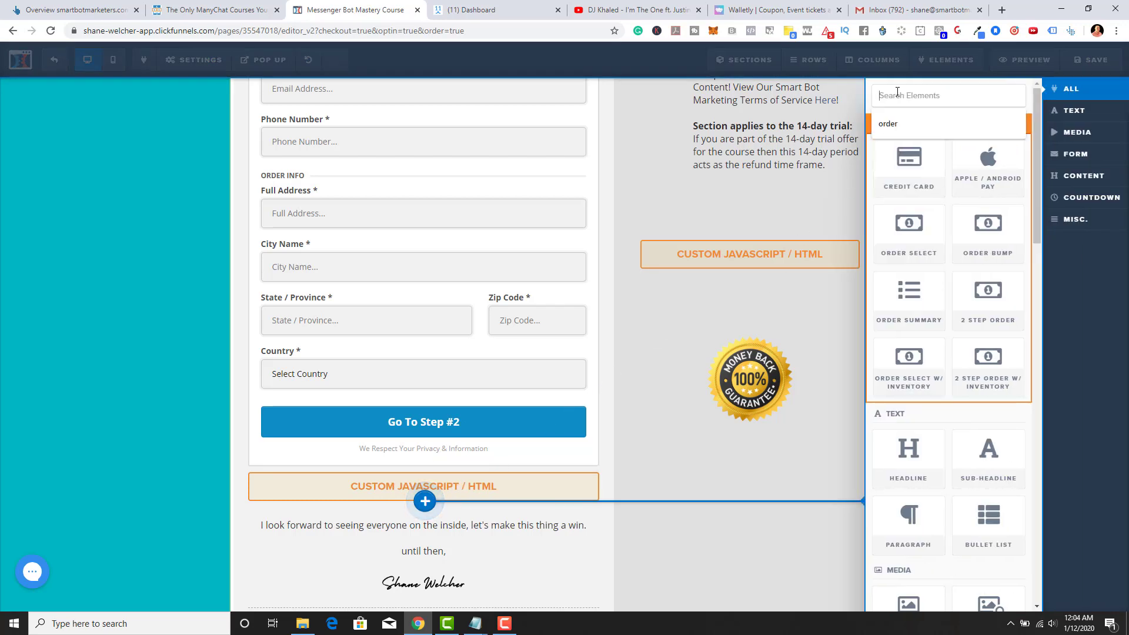
left_click(898, 123)
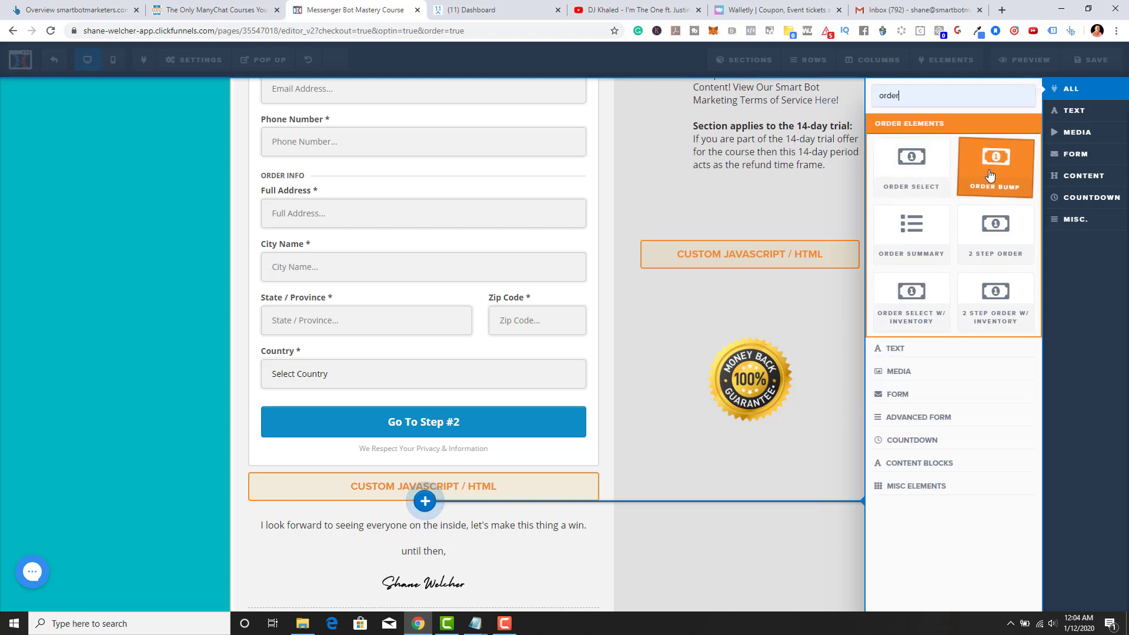
left_click(997, 247)
scroll(518, 476, "down", 4)
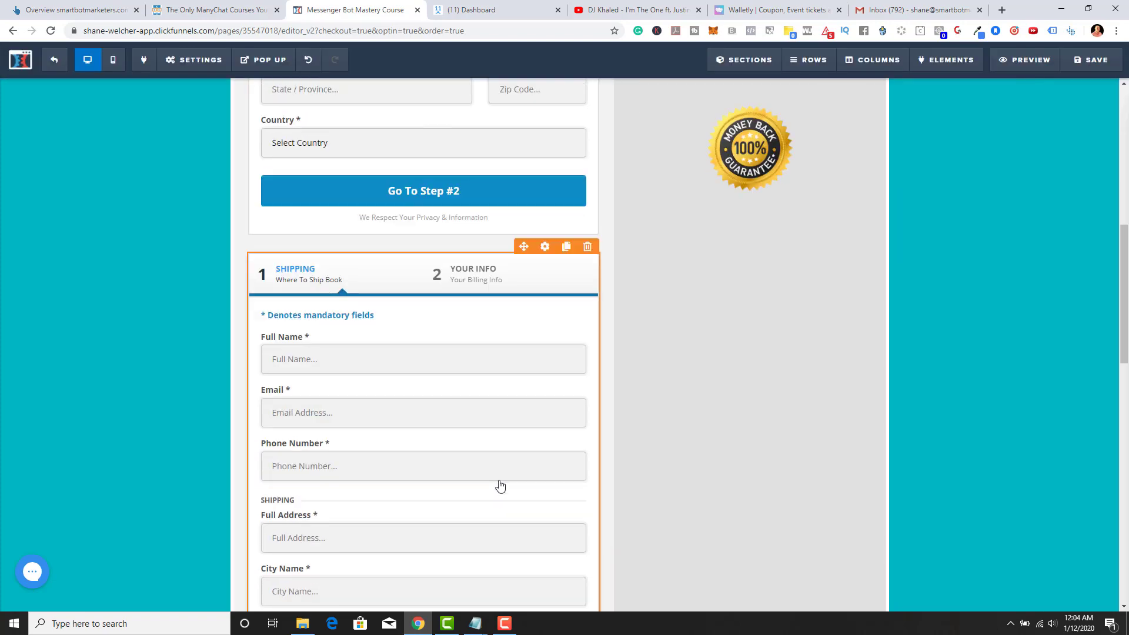
Delete the newly added second 2 Step Order form from the page.
scroll(471, 465, "down", 3)
scroll(471, 270, "up", 5)
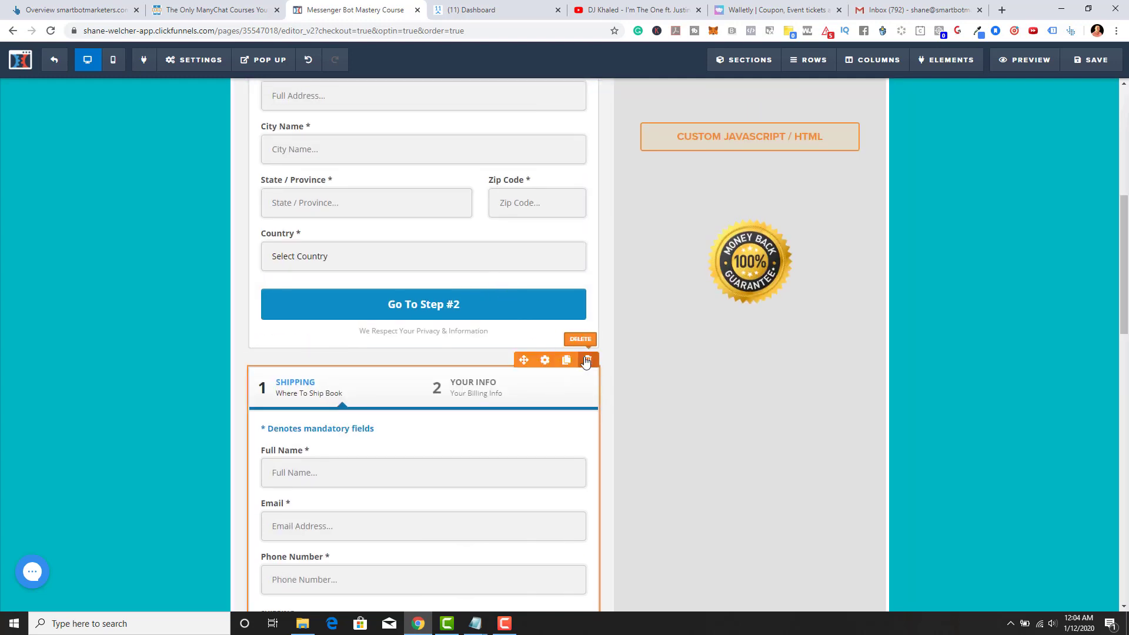
left_click(586, 361)
left_click(625, 102)
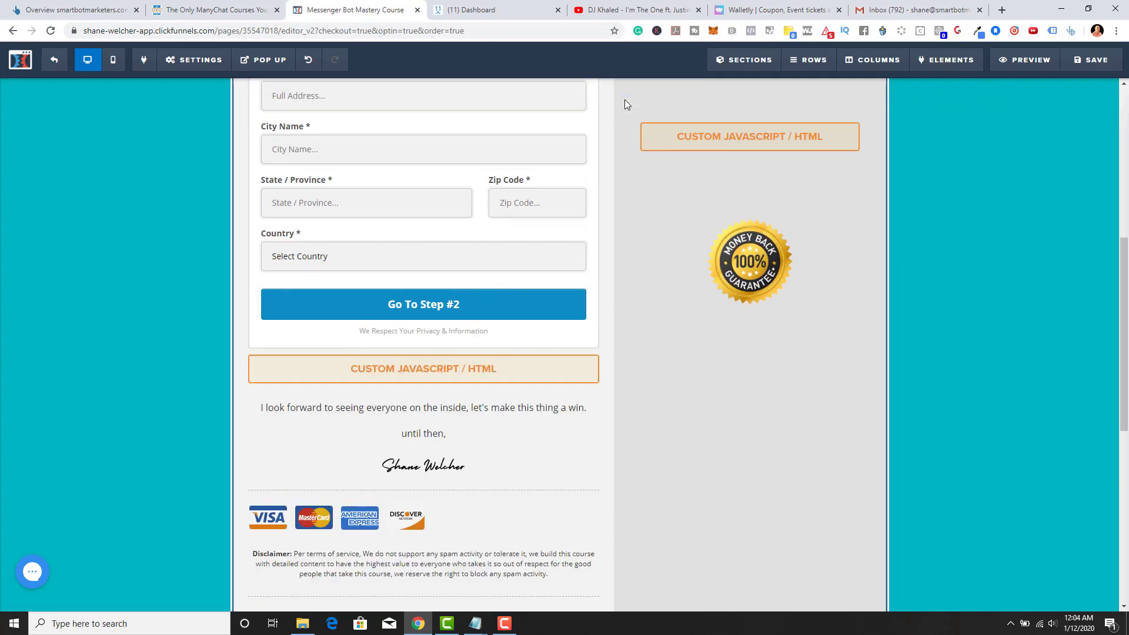
Open the settings of the original two-step order form.
scroll(579, 217, "up", 6)
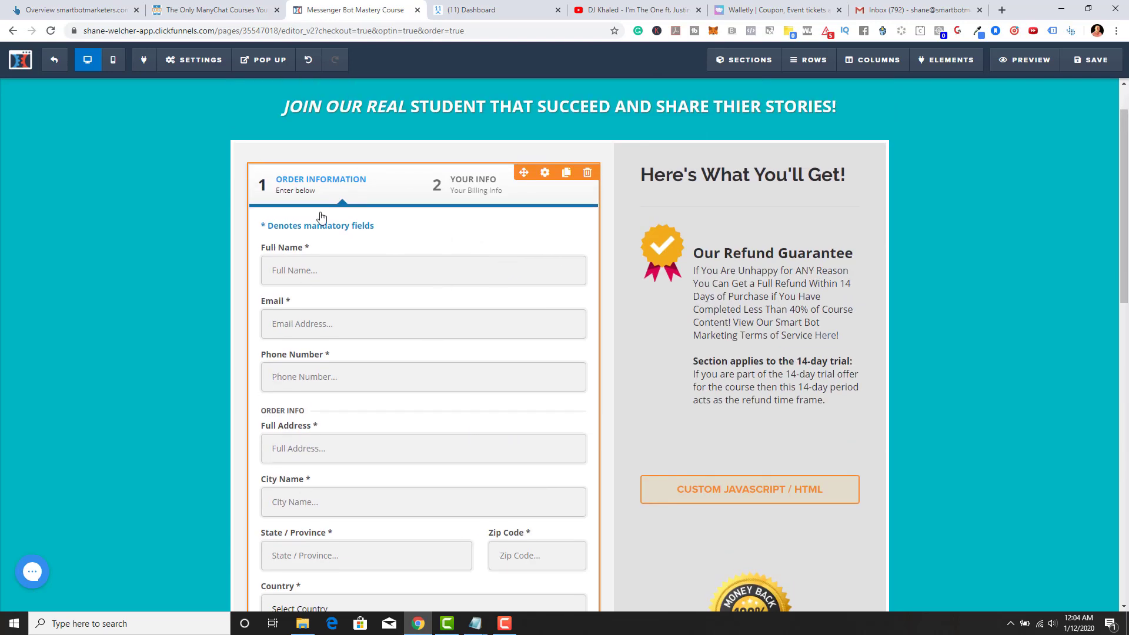
scroll(543, 210, "down", 1)
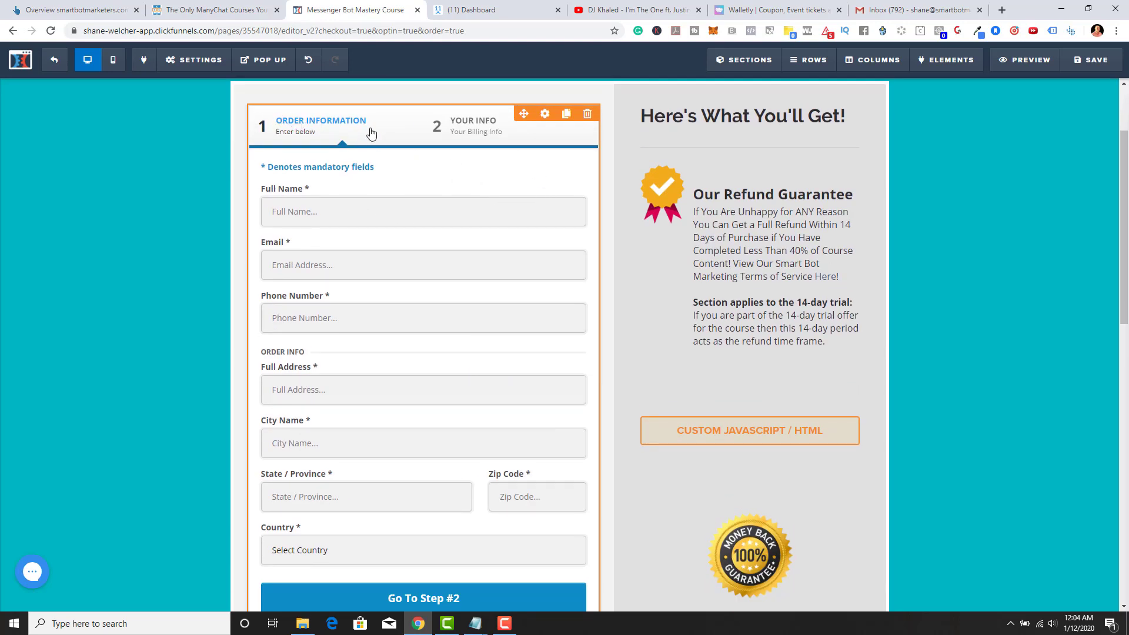
left_click(545, 113)
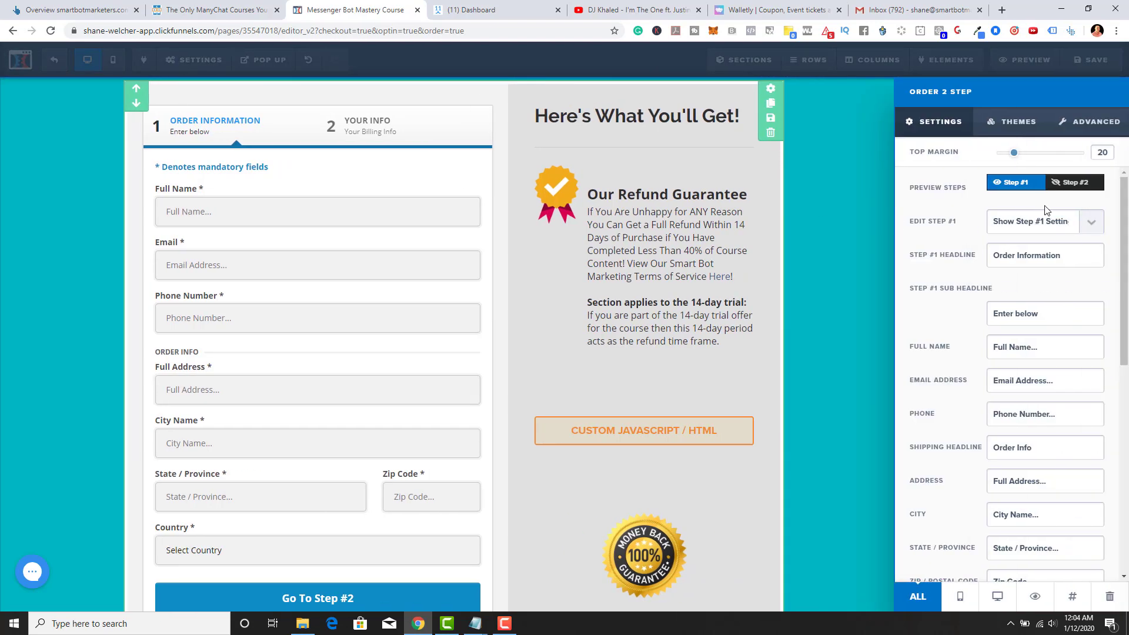
Copy the Step #1 headline, then try replacing it with "Enter Your Bes".
left_click_drag(1064, 254, 941, 250)
key("ctrl+c")
key("BackSpace")
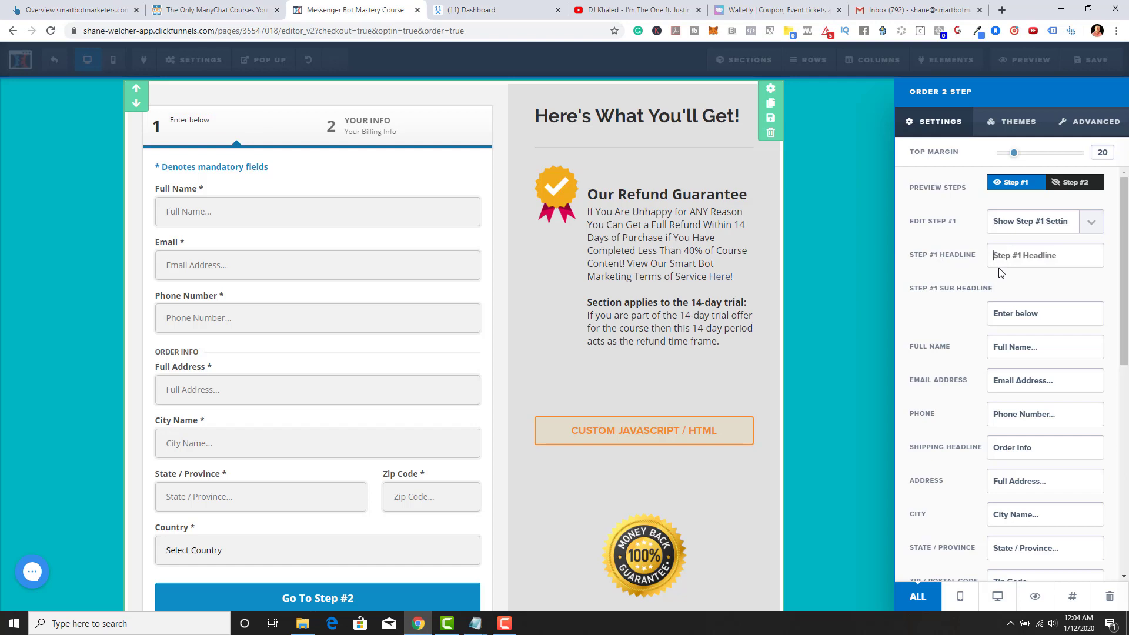
type("Enter Your Bes")
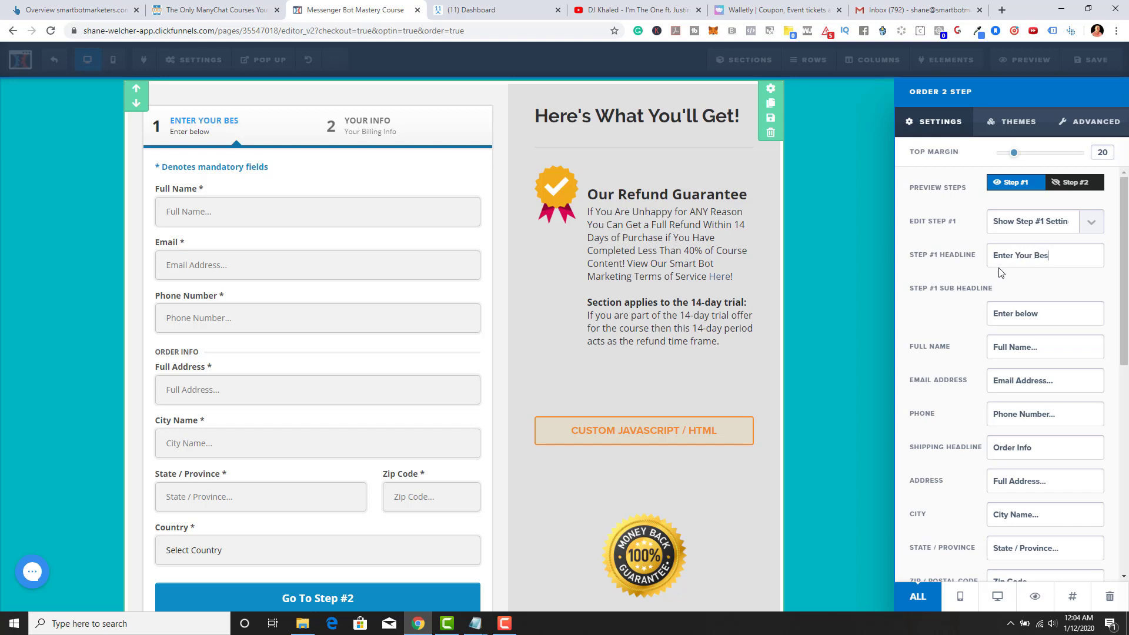
Clear the Step #1 headline and restore it to "Order Information".
key("BackSpace")
key("BackSpace")
key("BackSpace")
key("BackSpace")
key("BackSpace")
key("BackSpace")
key("BackSpace")
key("BackSpace")
key("BackSpace")
key("BackSpace")
key("BackSpace")
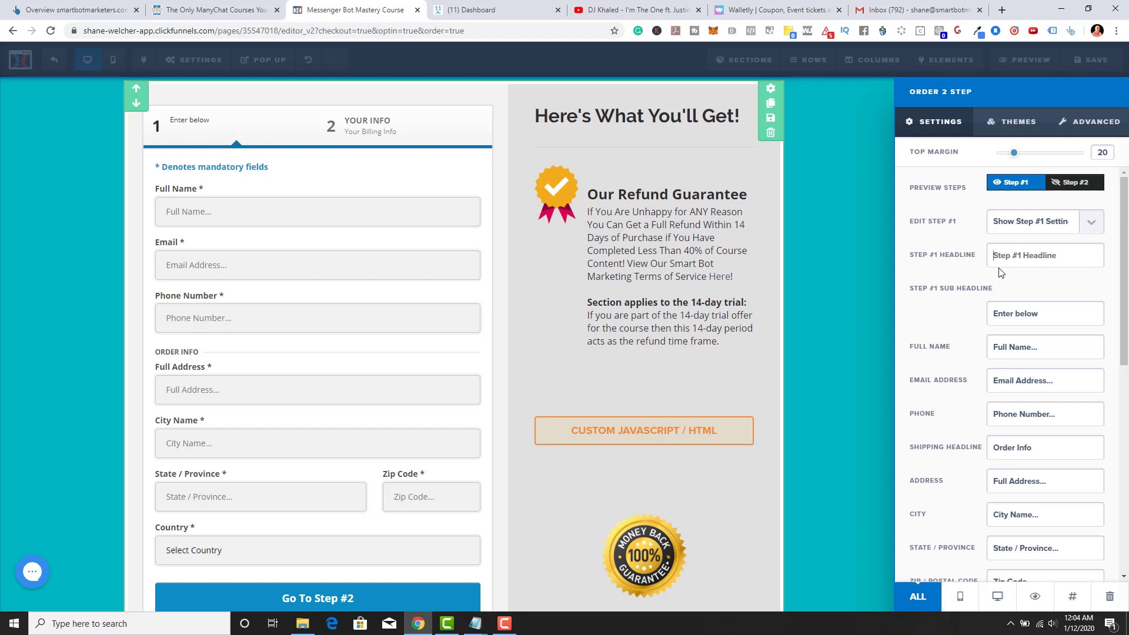
key("ctrl+v")
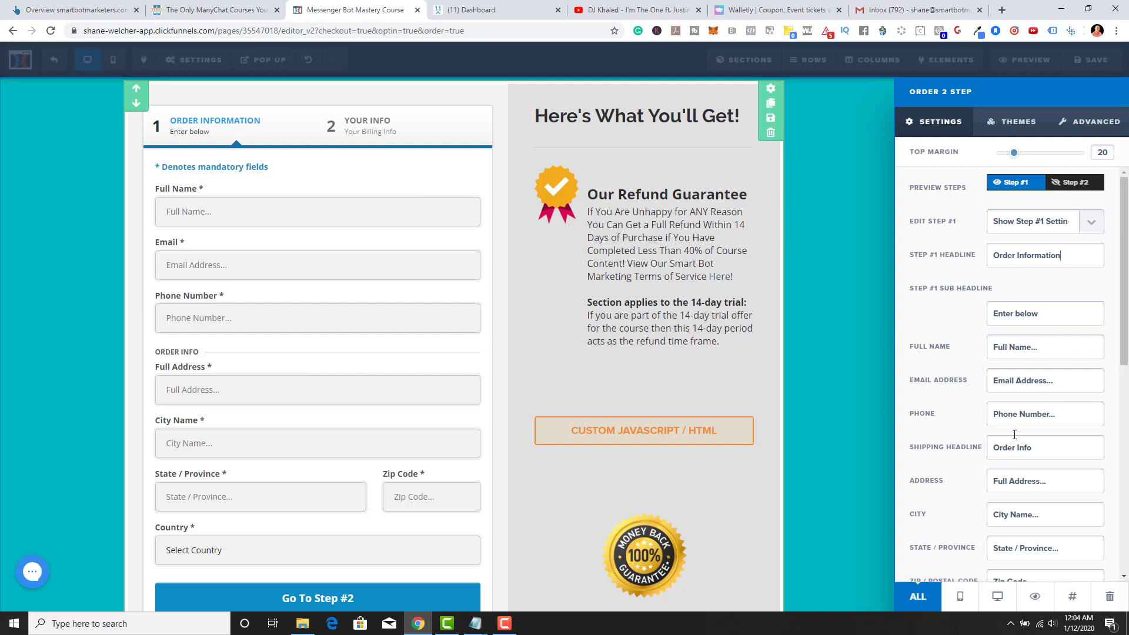
left_click_drag(1035, 446, 988, 448)
left_click(925, 327)
Hide the shipping fields and the phone number field in the order form's advanced settings.
left_click(1085, 121)
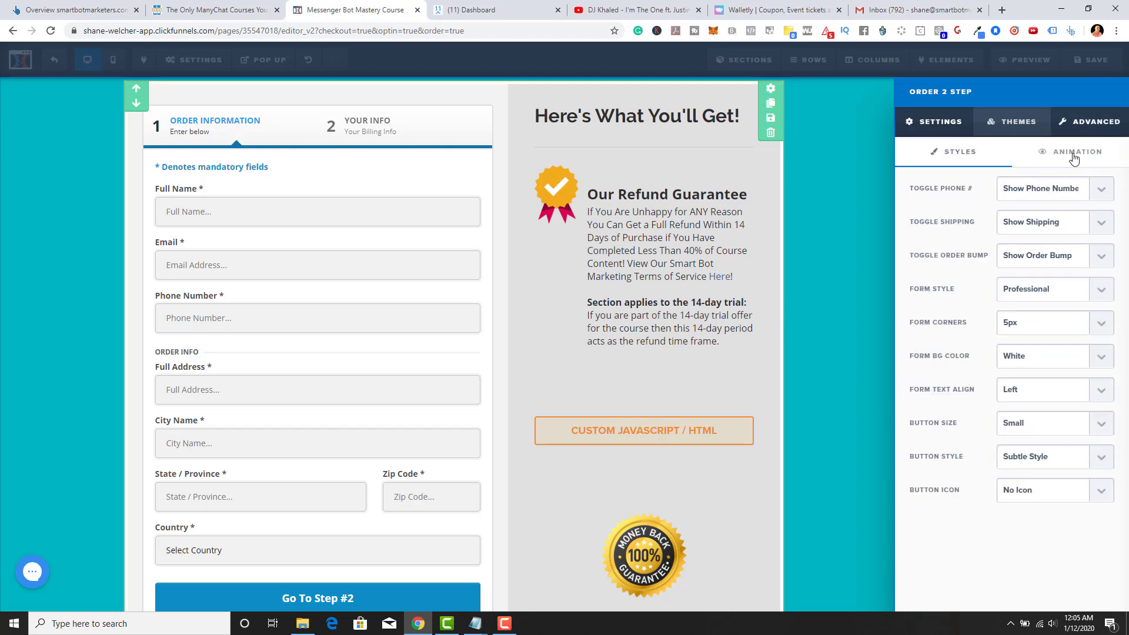
left_click(1100, 222)
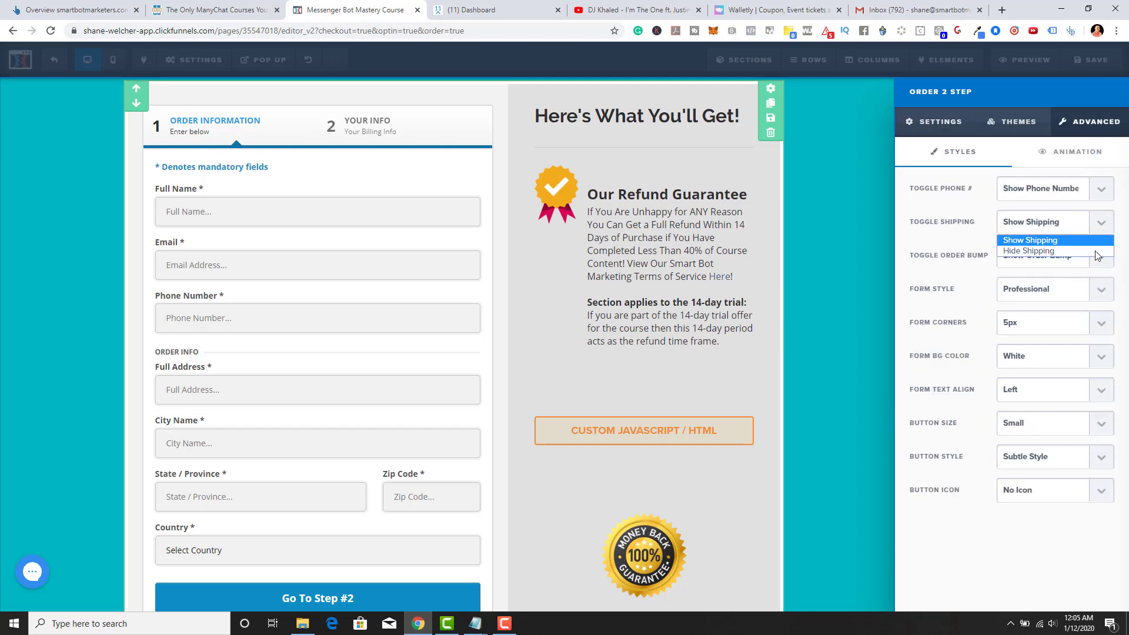
left_click(1094, 251)
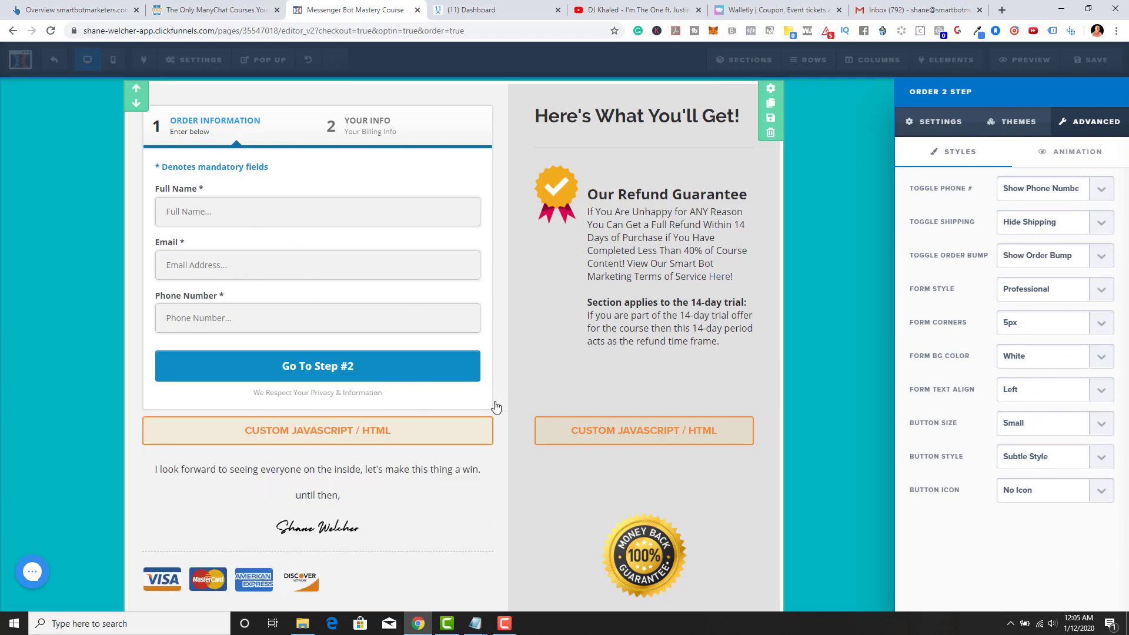
left_click(1096, 202)
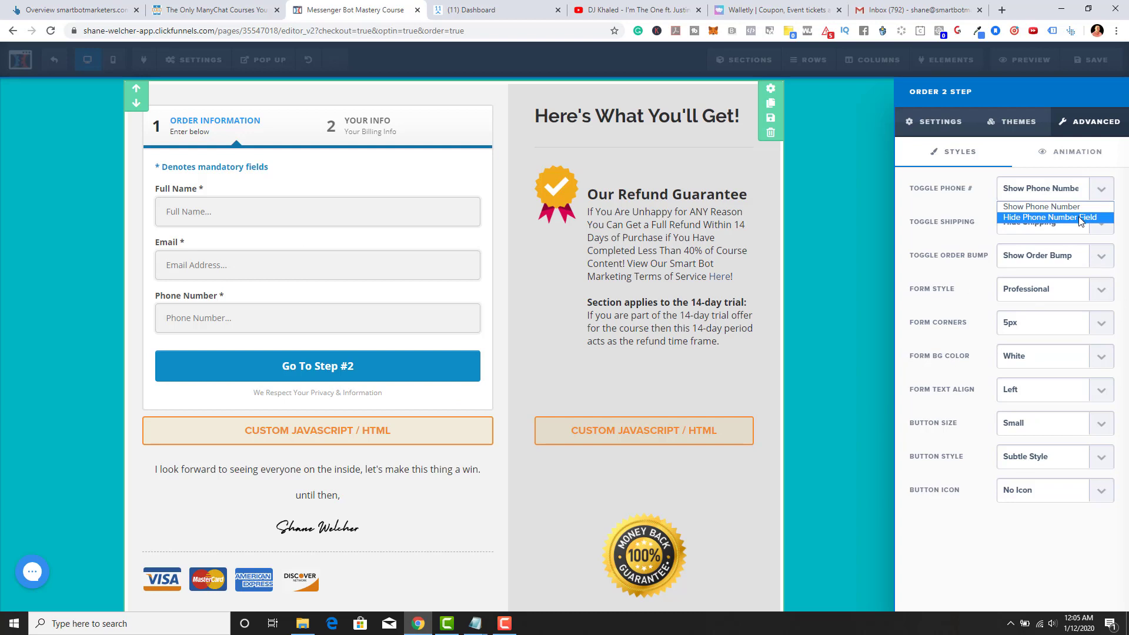
left_click(1080, 219)
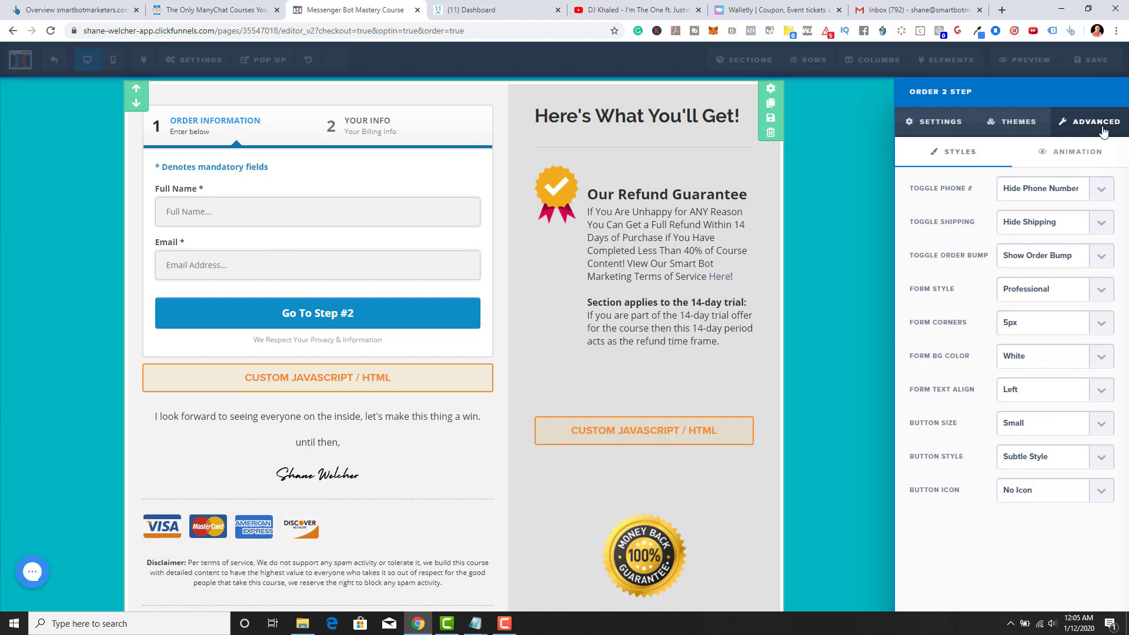
left_click(1102, 465)
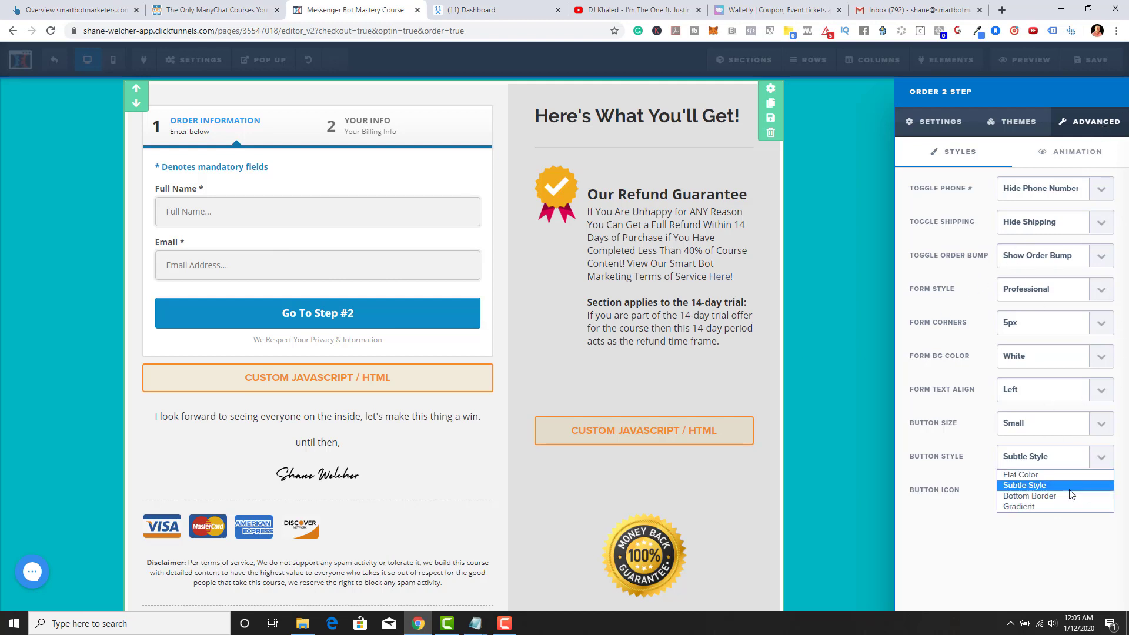
left_click(954, 410)
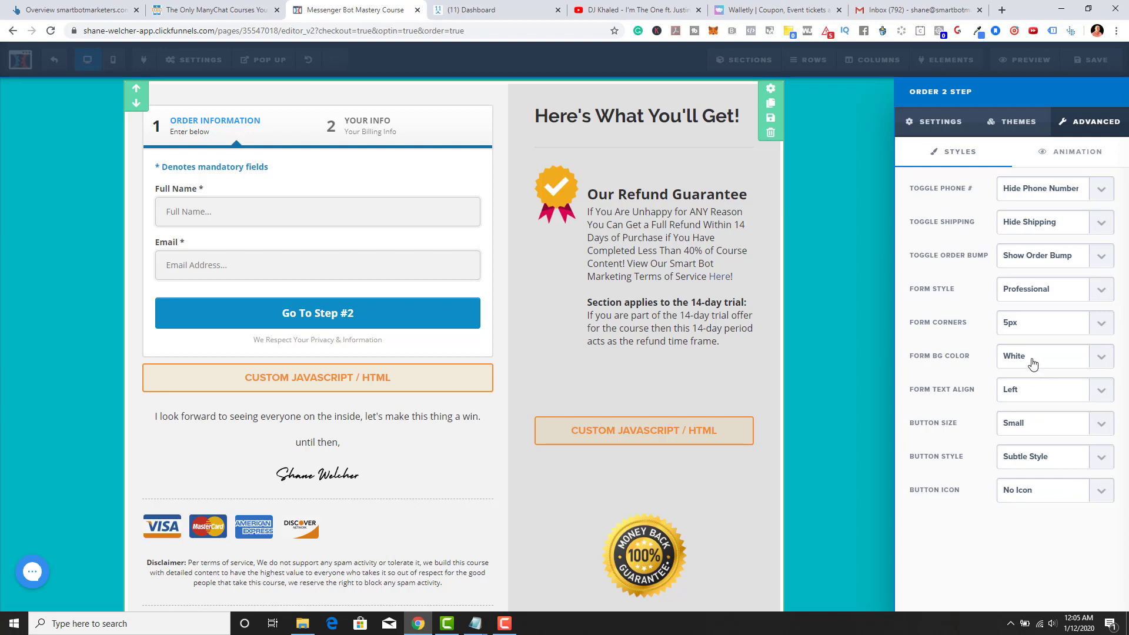
Try Grey as the order form's background colour and set it to White.
left_click(1102, 360)
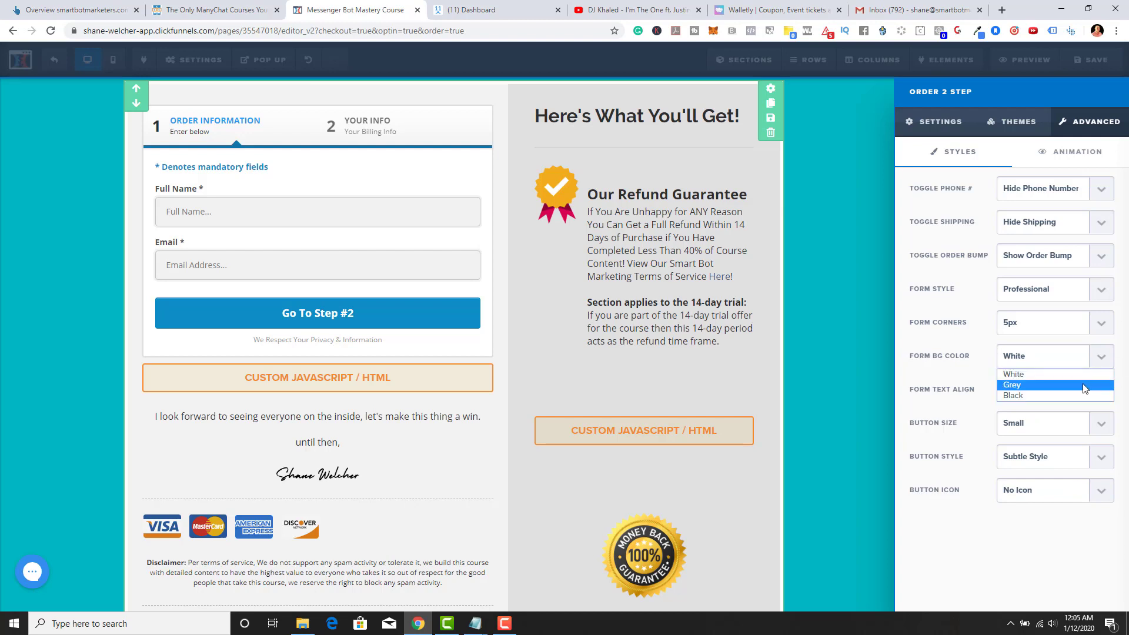
left_click(1085, 388)
left_click(1104, 362)
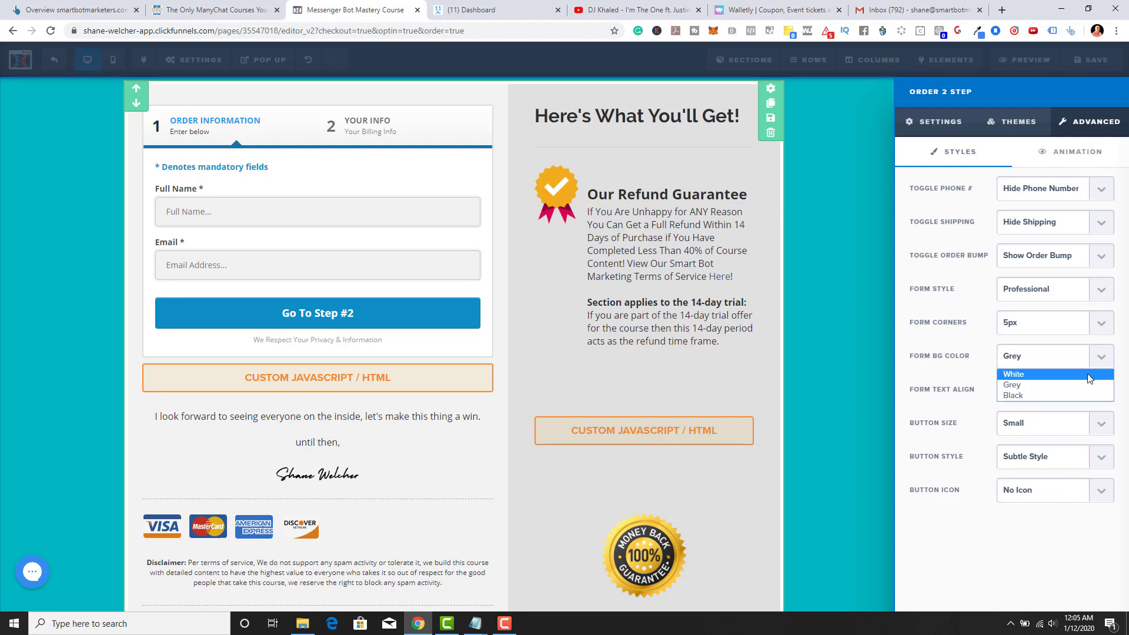
left_click(1089, 377)
left_click(1102, 359)
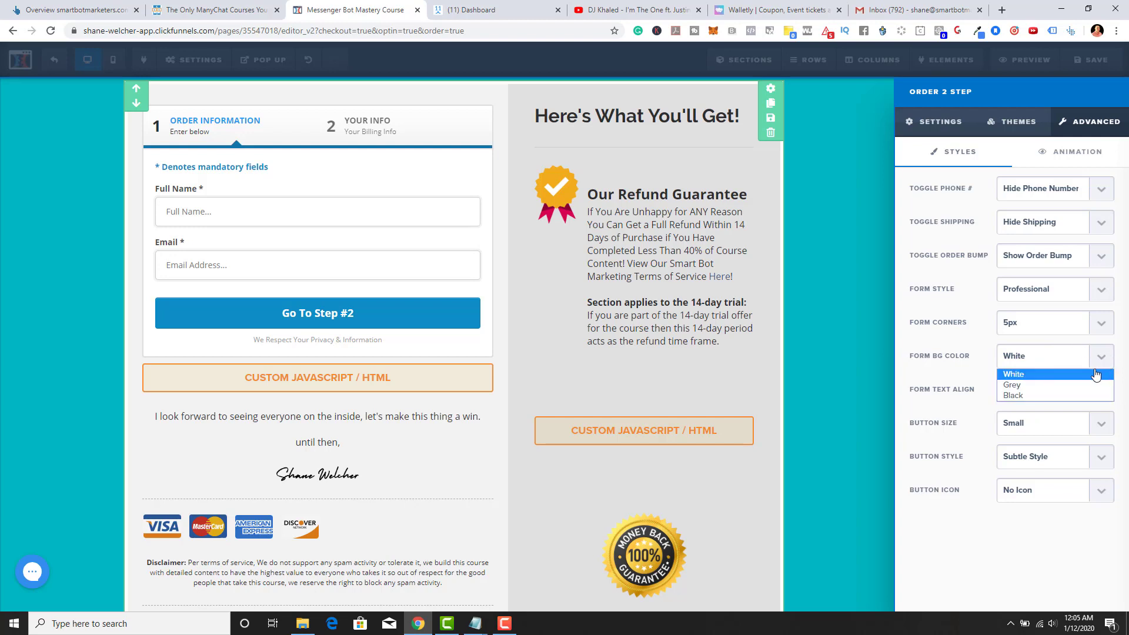
left_click(1089, 386)
left_click(1103, 360)
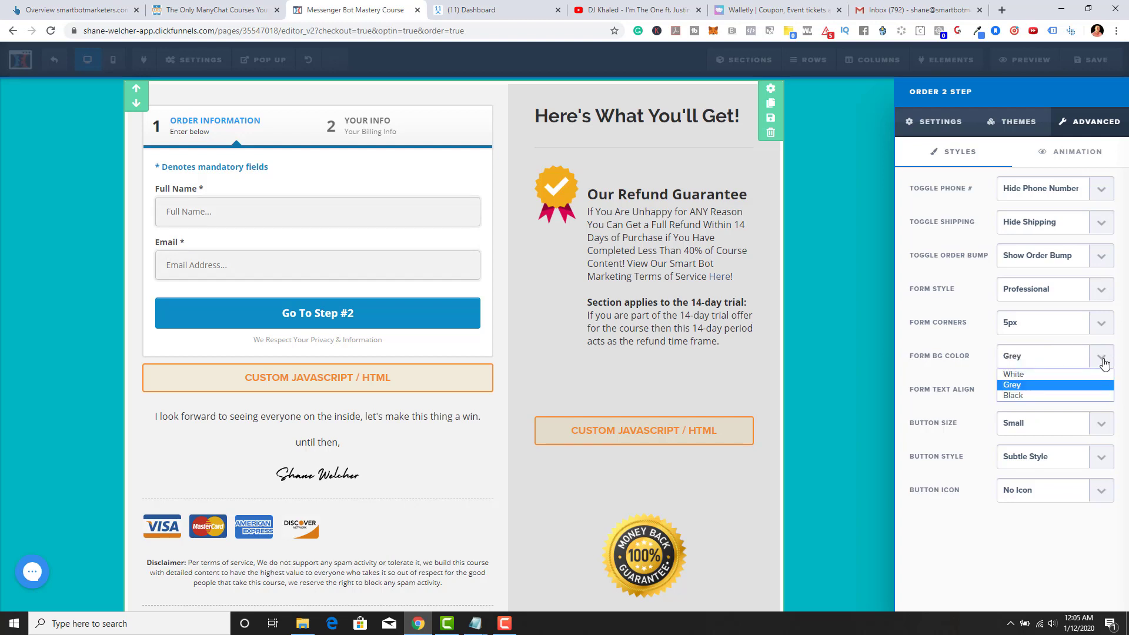
left_click(1098, 375)
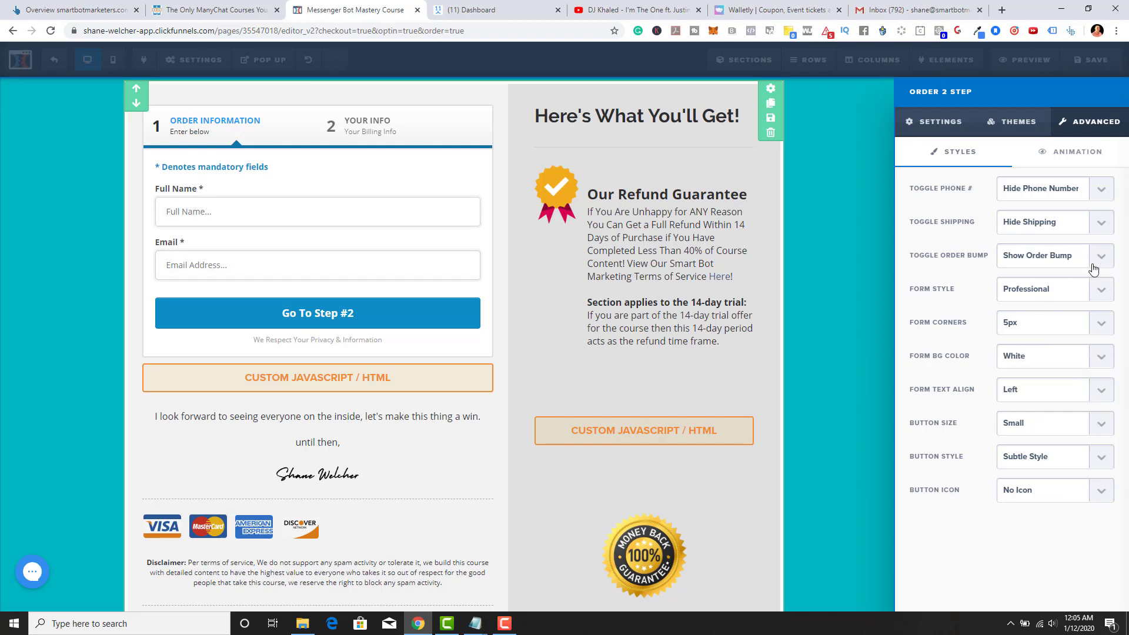
Try the Big Border and Simple form styles on the order form and set the style back to Professional.
left_click(1105, 294)
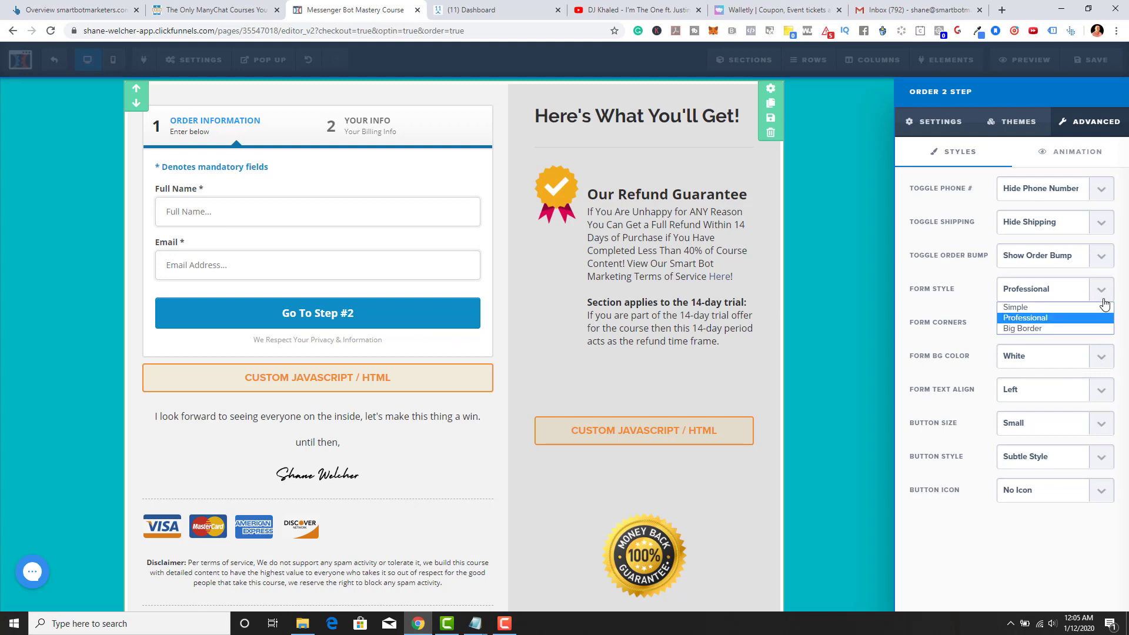
left_click(1083, 327)
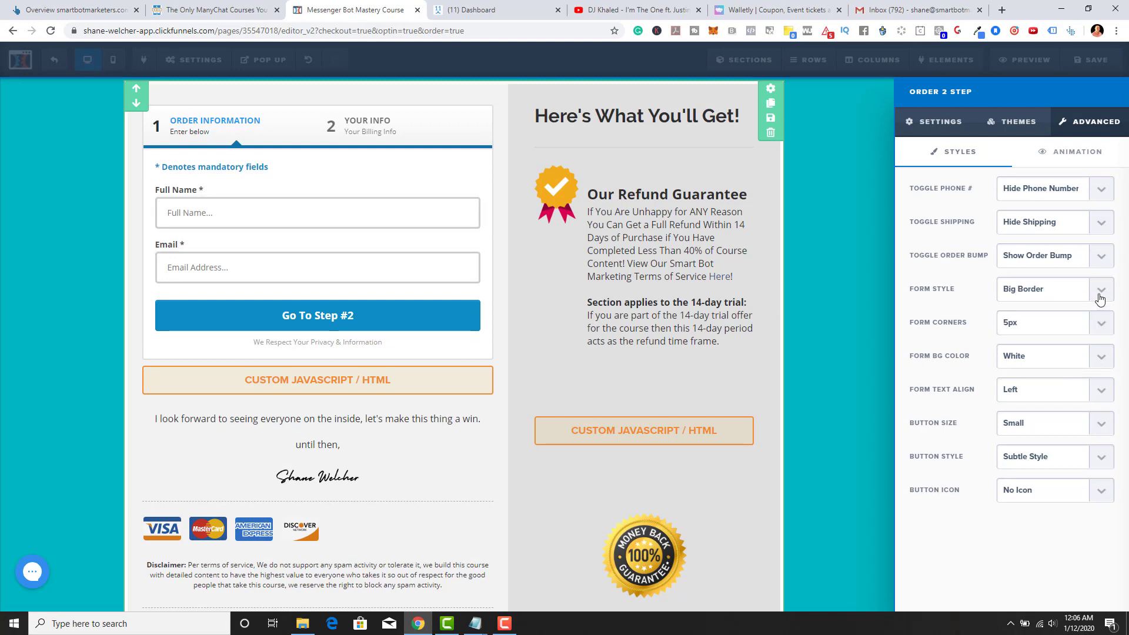
left_click(1097, 294)
left_click(1084, 309)
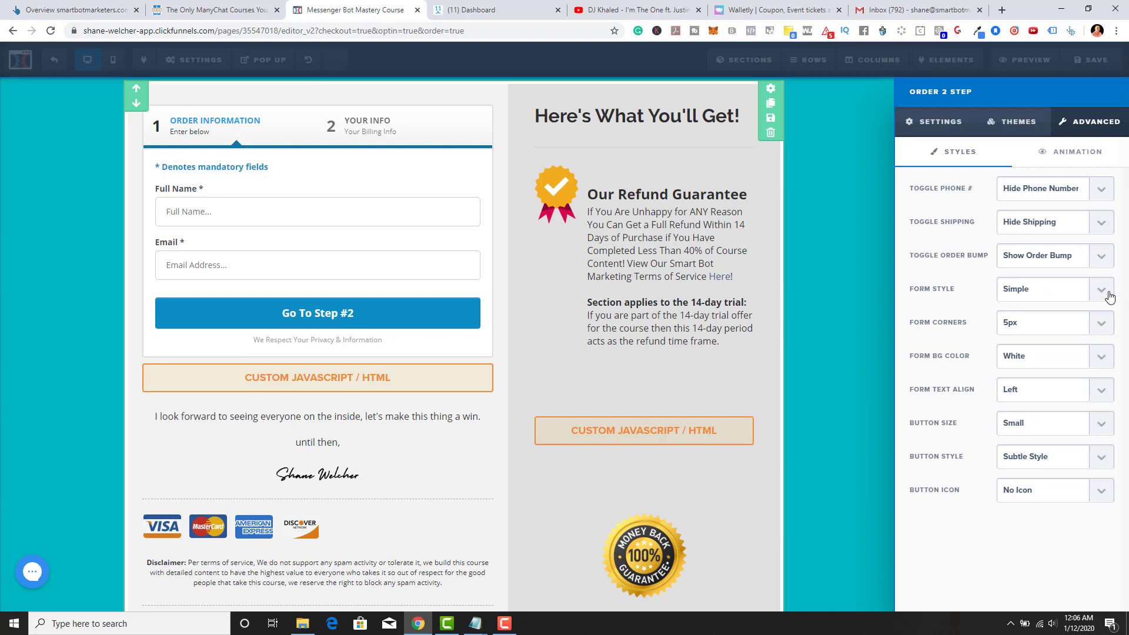
left_click(1108, 297)
left_click(1092, 319)
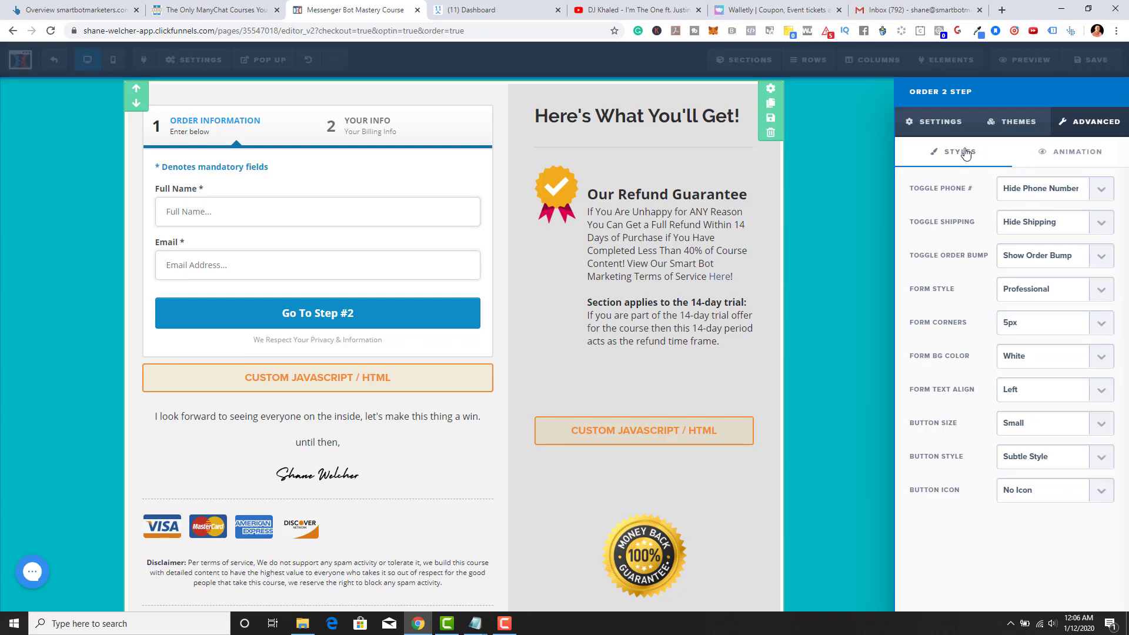
Preview Step #2 of the order form and look through the step text settings.
left_click(936, 122)
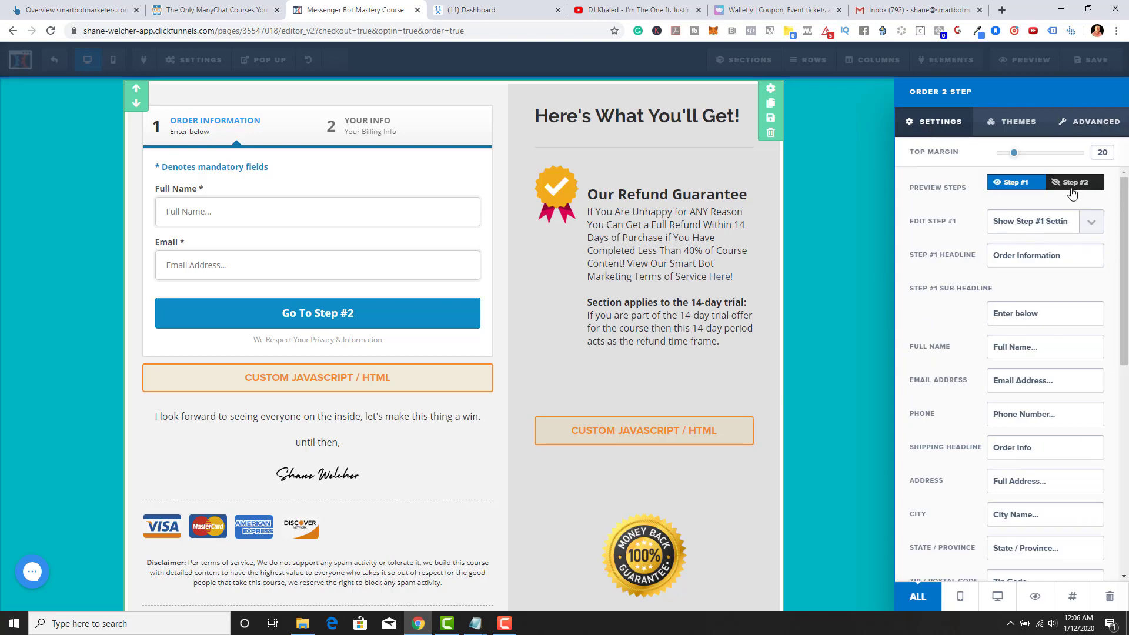
left_click(1073, 194)
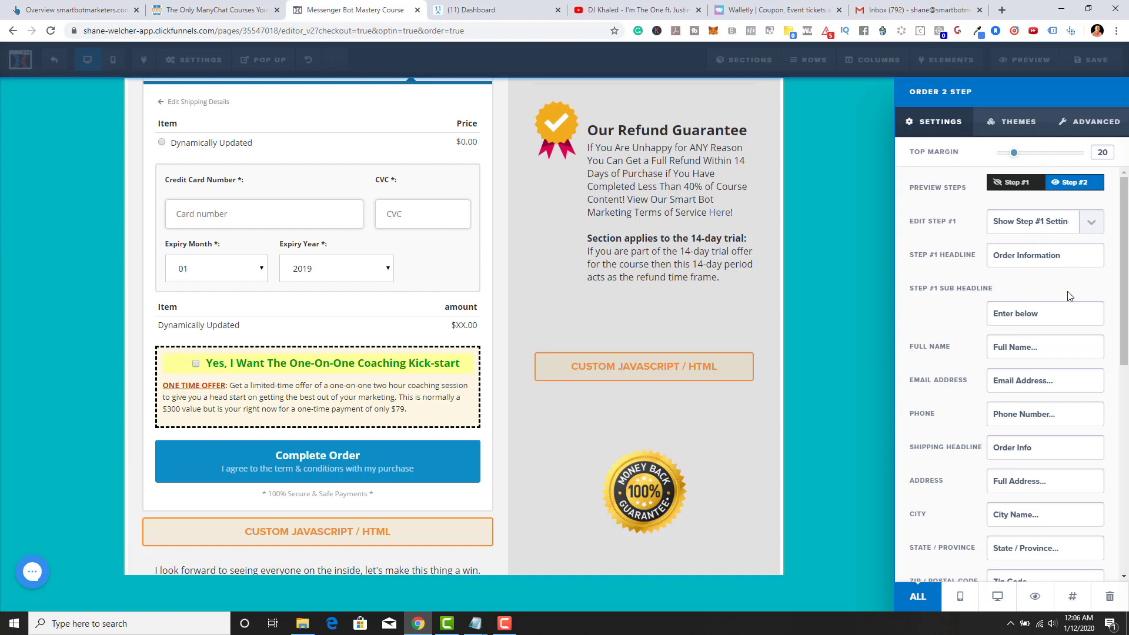
scroll(1069, 296, "down", 5)
scroll(1059, 382, "down", 1)
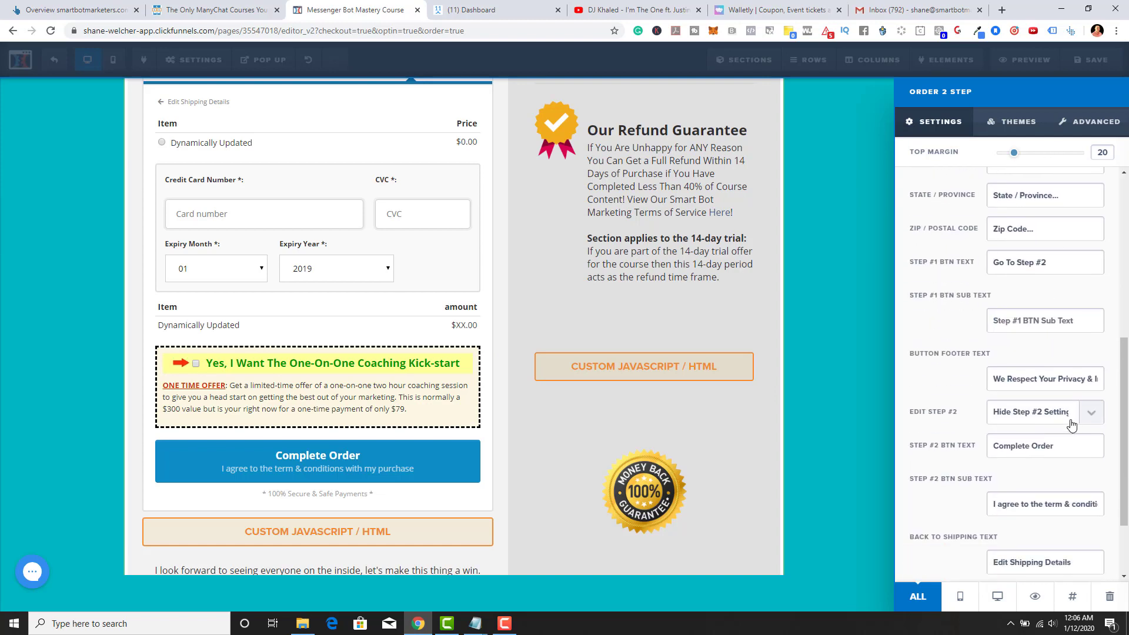
scroll(1092, 417, "up", 6)
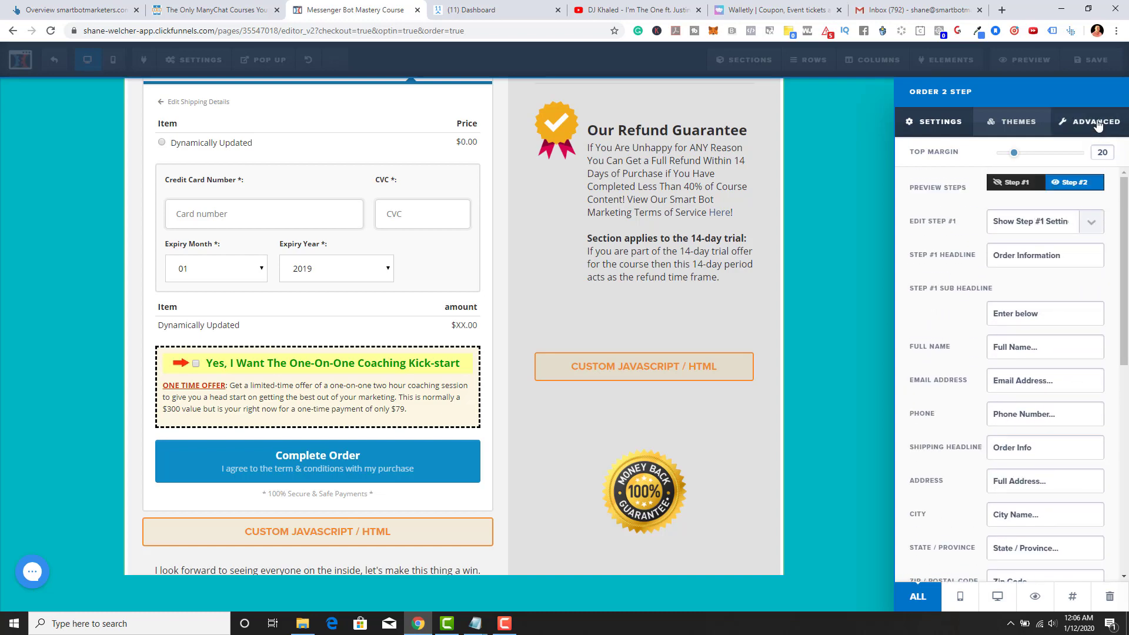
Hide the order bump in the two-step order form's advanced settings and return to the page.
scroll(1053, 294, "down", 7)
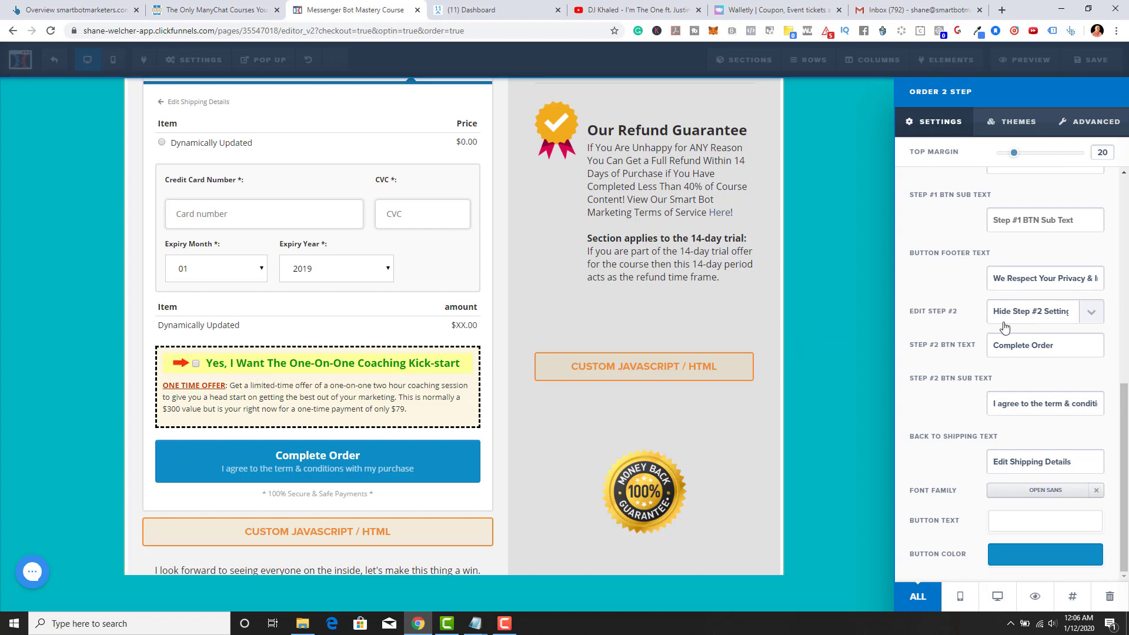
scroll(1011, 331, "up", 5)
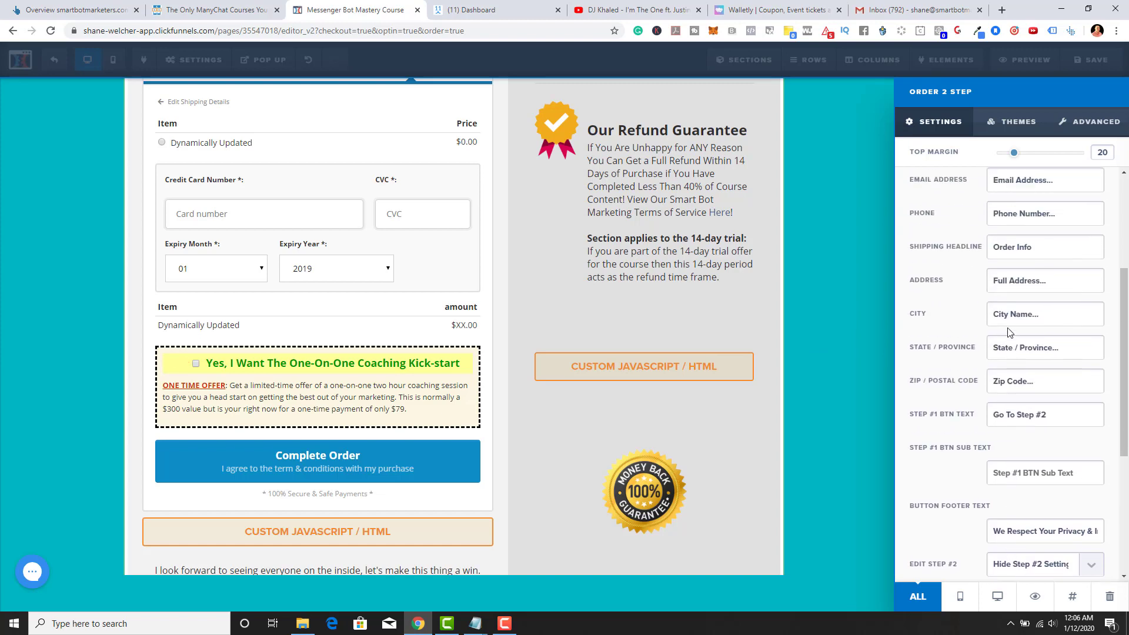
scroll(1029, 346, "up", 3)
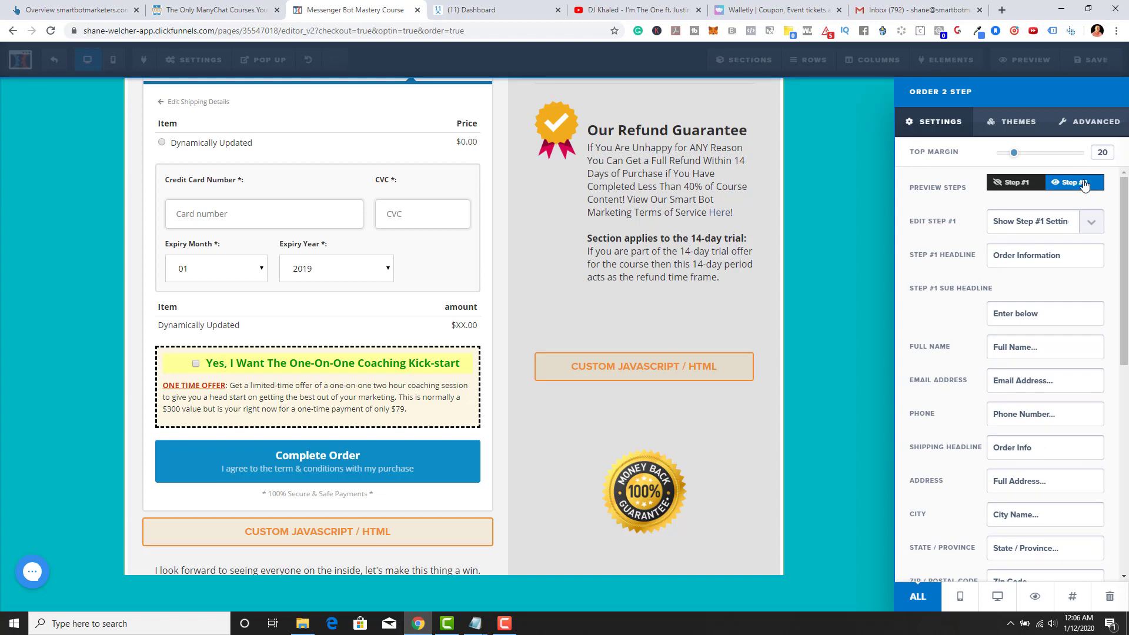
left_click(1100, 120)
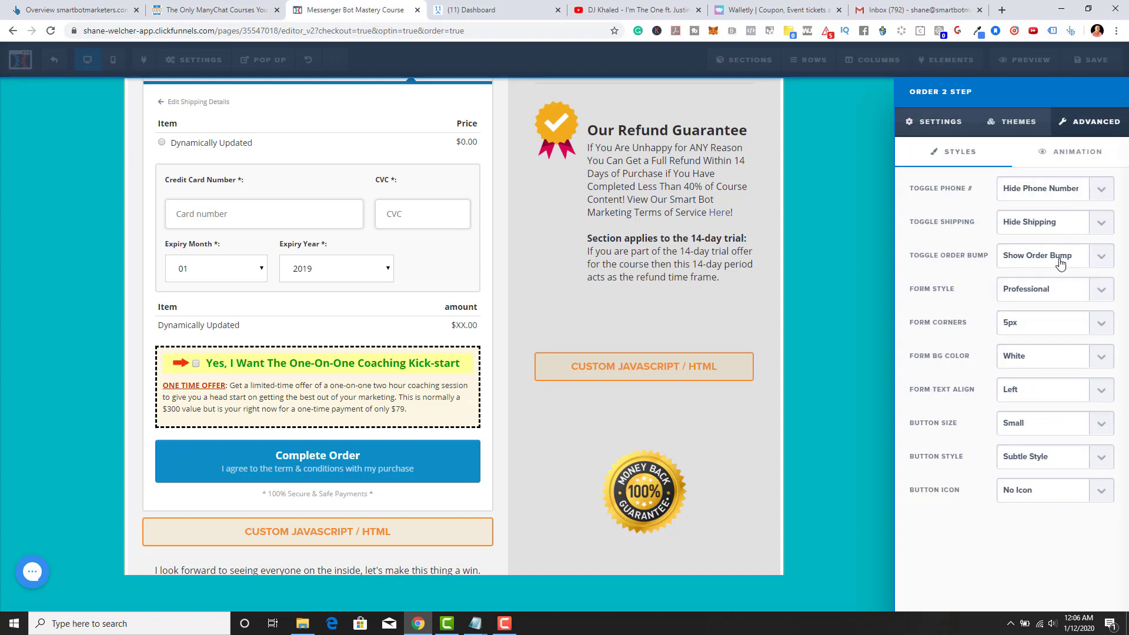
left_click(1102, 264)
left_click(1082, 284)
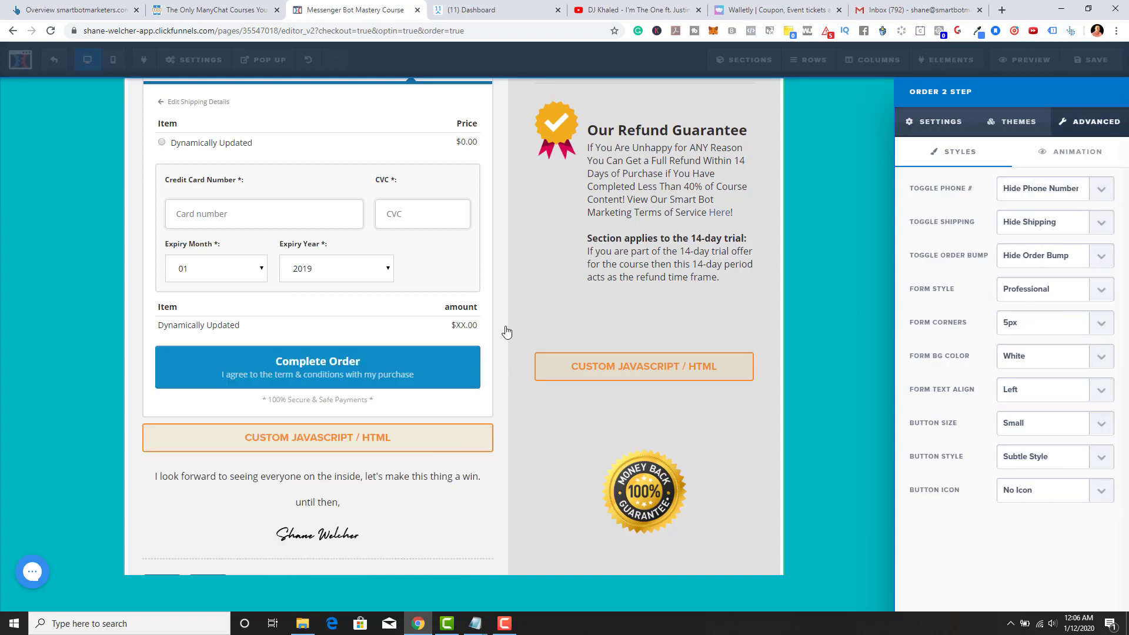
left_click(937, 124)
left_click(854, 195)
scroll(399, 184, "up", 3)
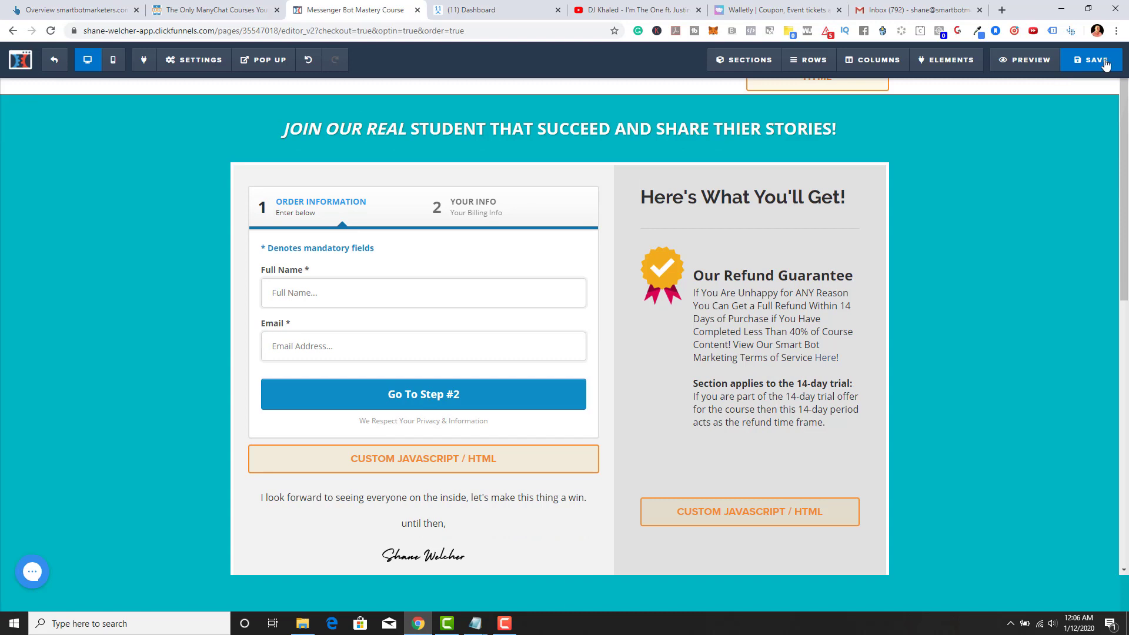
Make the hidden cf-promo-headline and cf-promo-input elements visible on the page and check the promo input's settings.
mouse_move(947, 63)
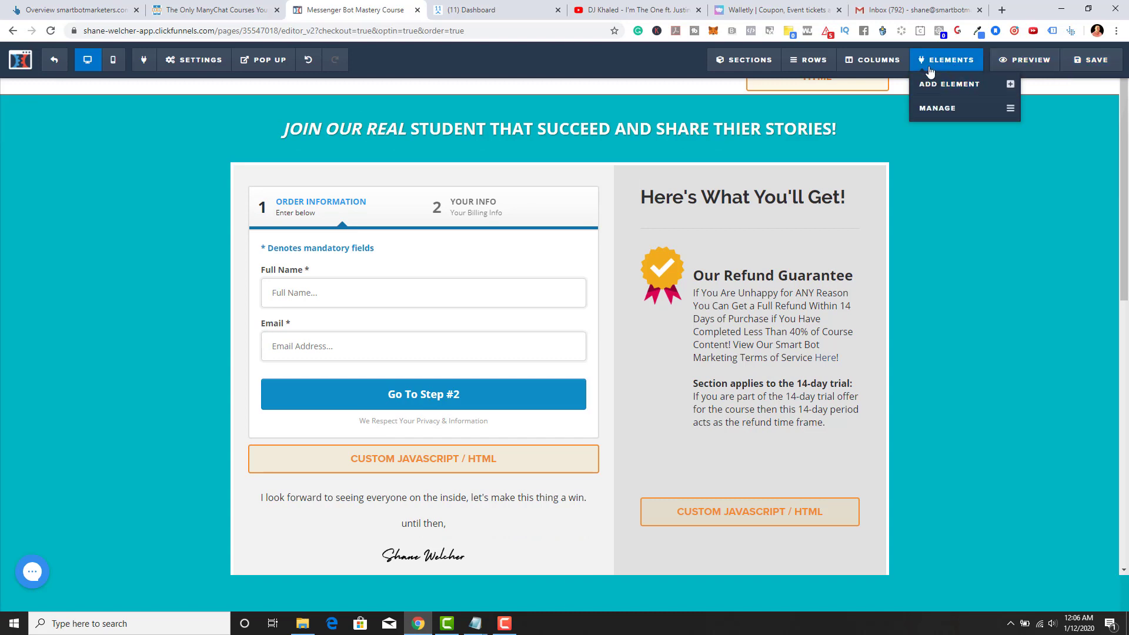
left_click(963, 112)
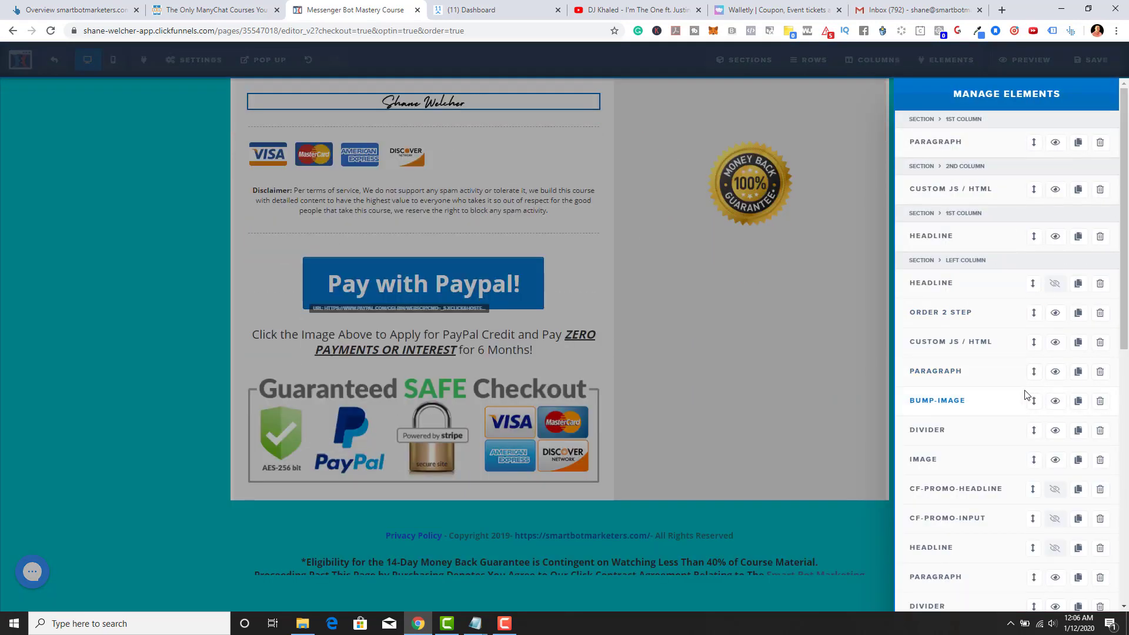
left_click(1055, 489)
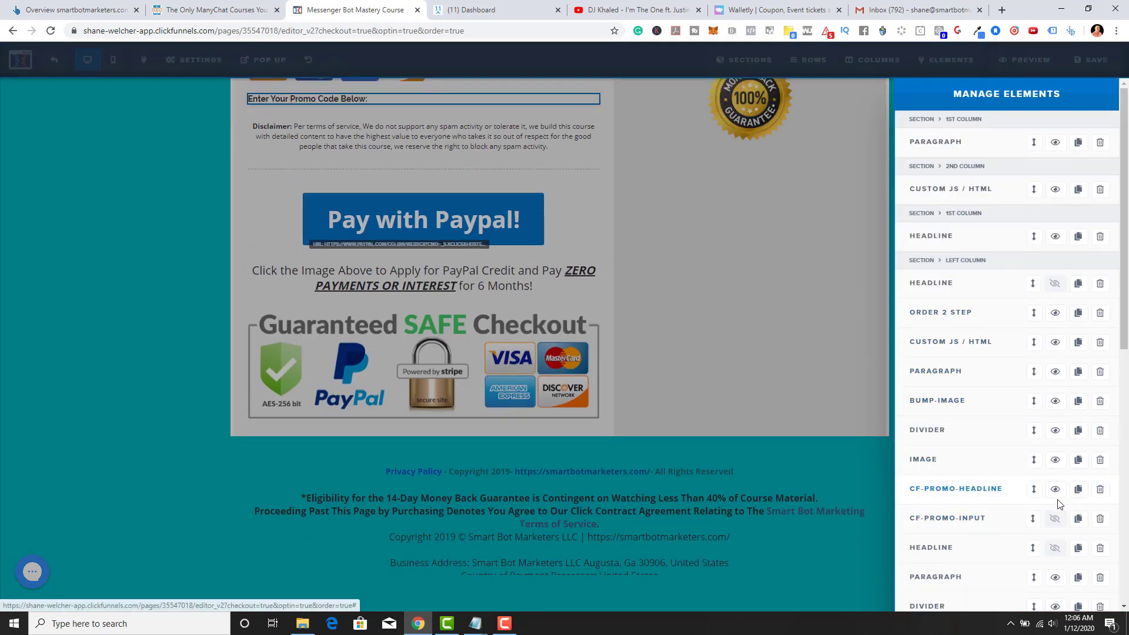
left_click(1056, 517)
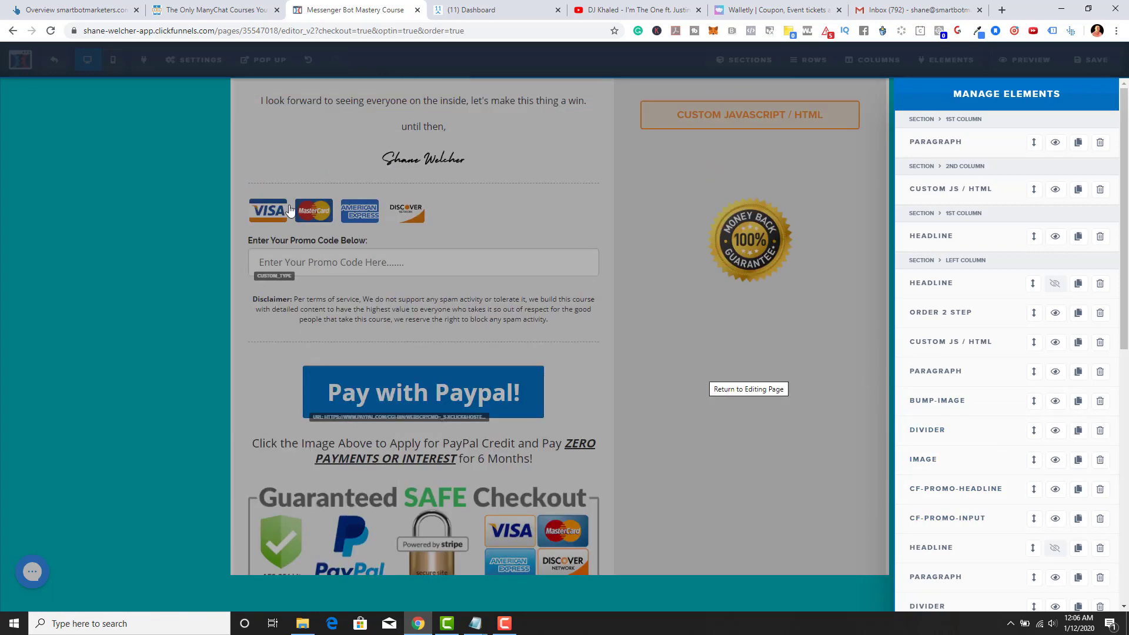
left_click(649, 218)
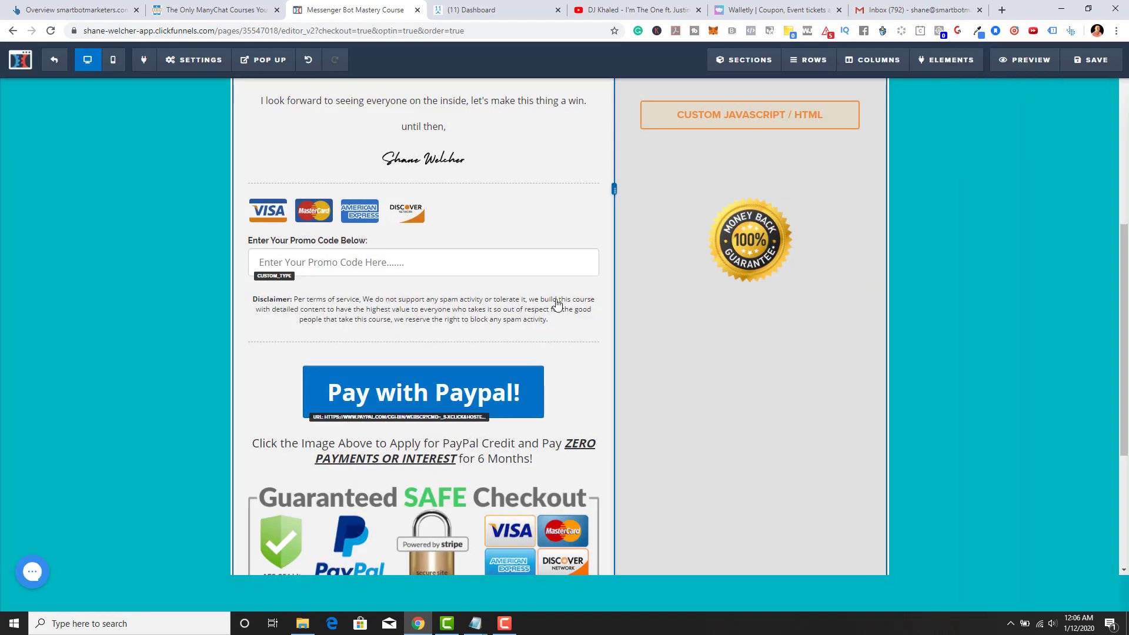
left_click(424, 265)
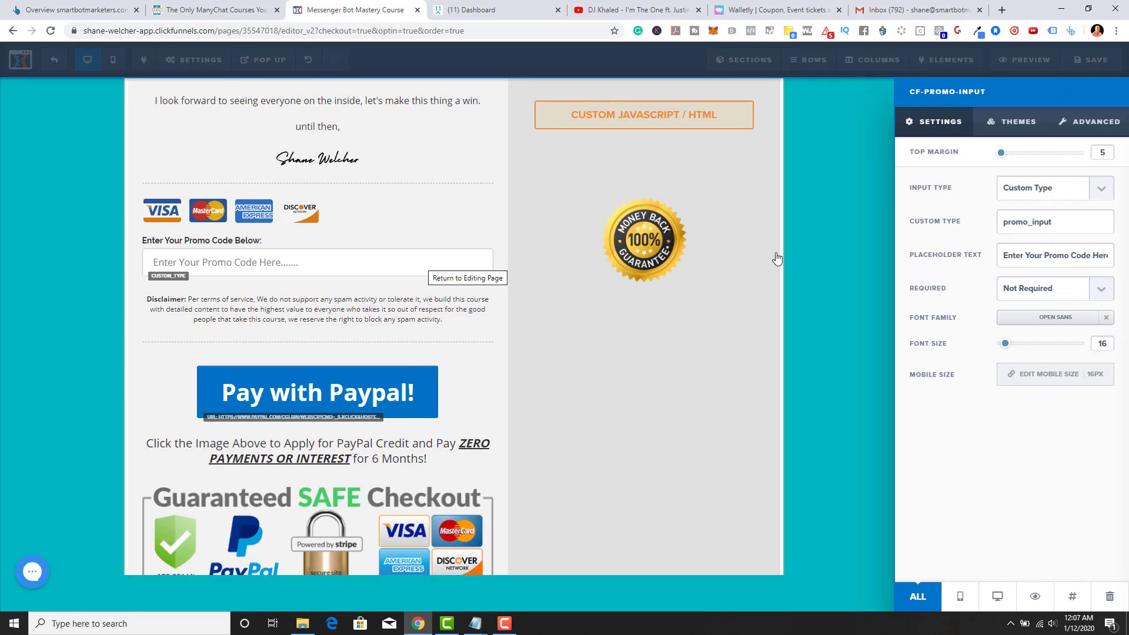
left_click(766, 239)
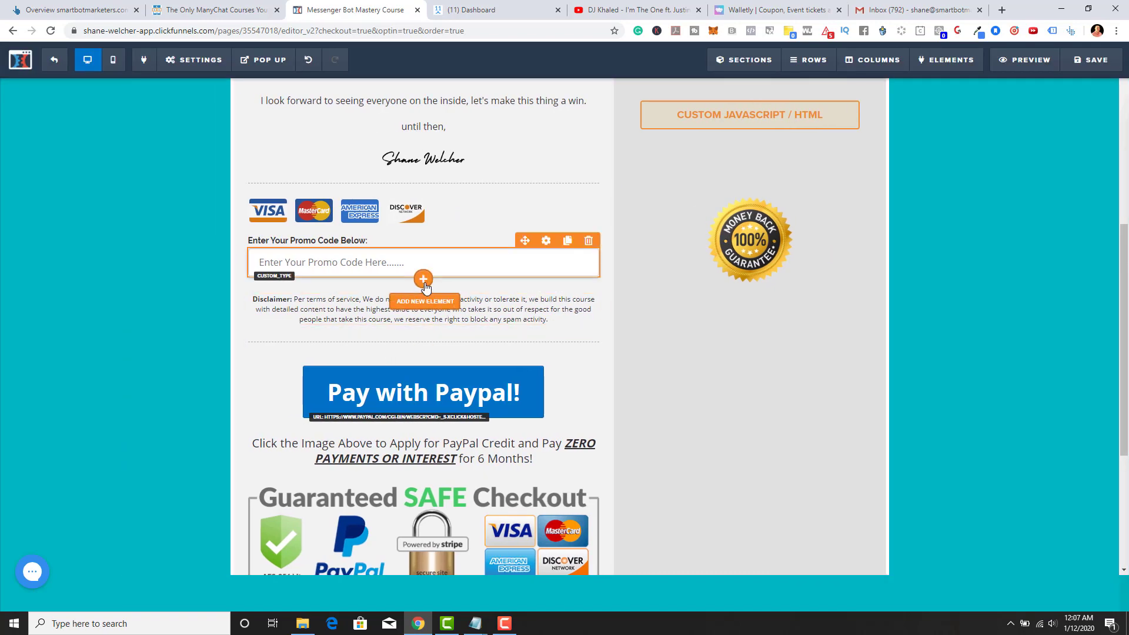
Add an Input form element directly below the existing promo code field.
left_click(423, 281)
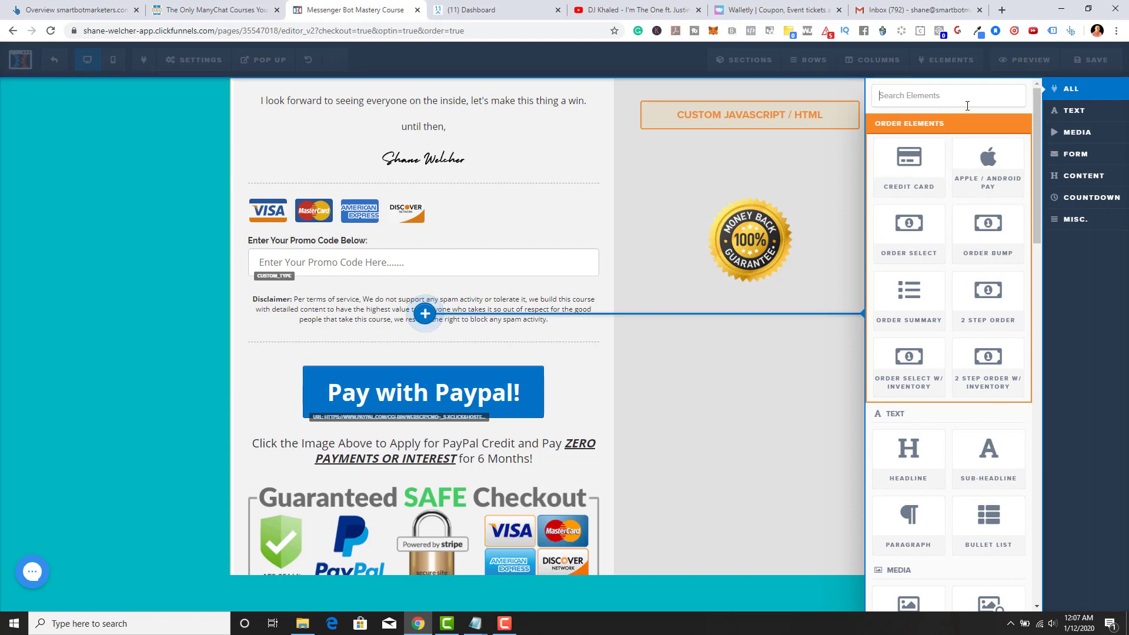
scroll(935, 415, "down", 4)
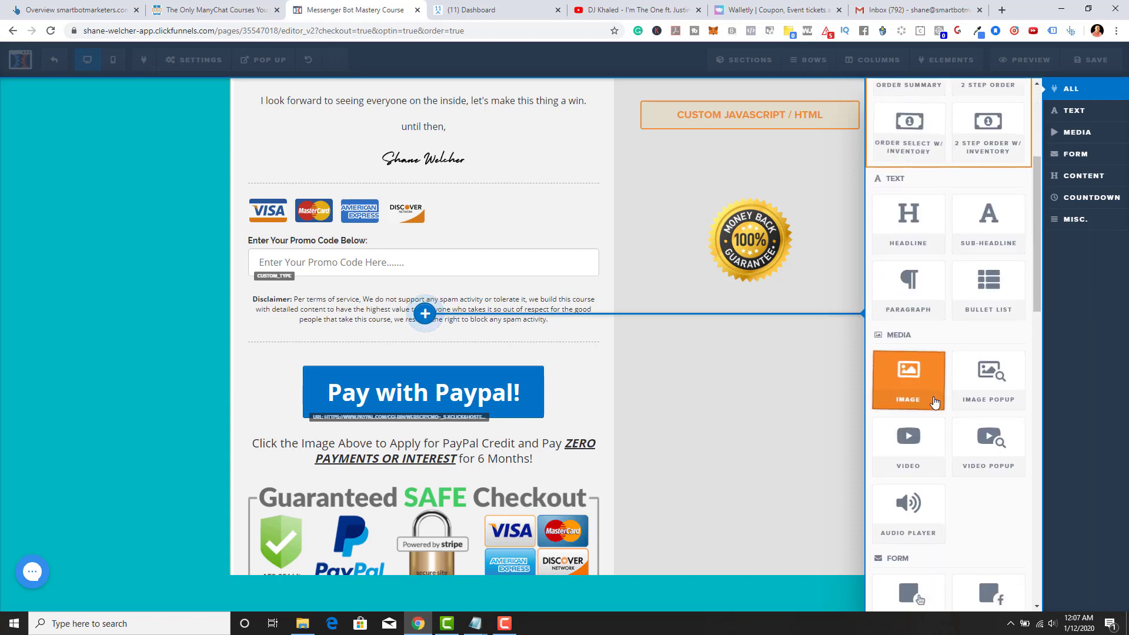
scroll(931, 413, "down", 2)
scroll(931, 412, "up", 3)
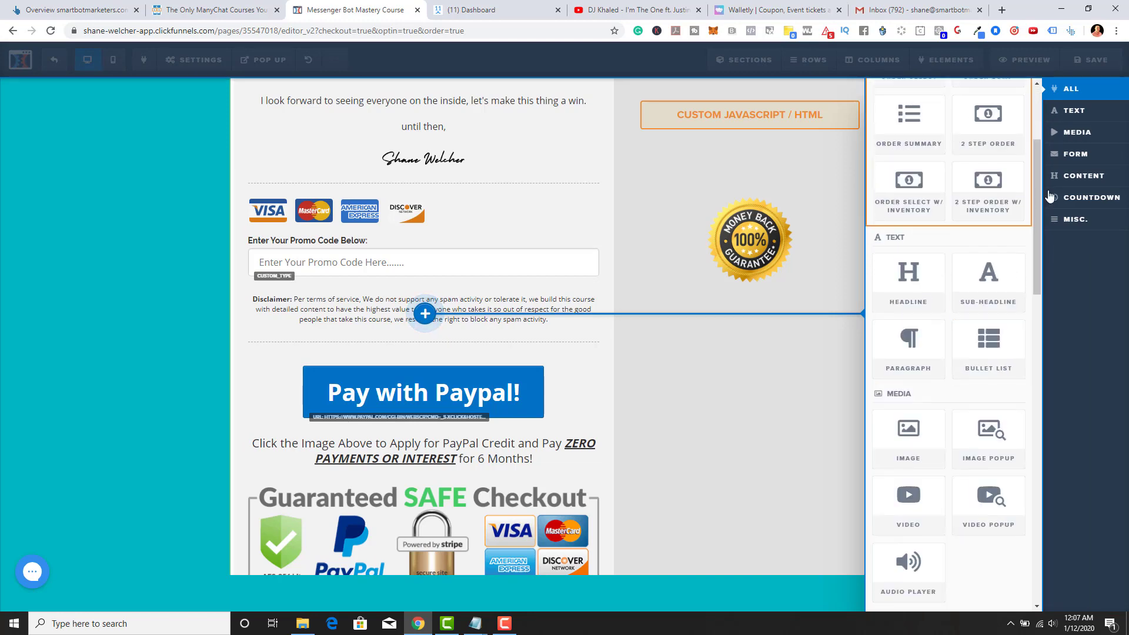
left_click(1071, 155)
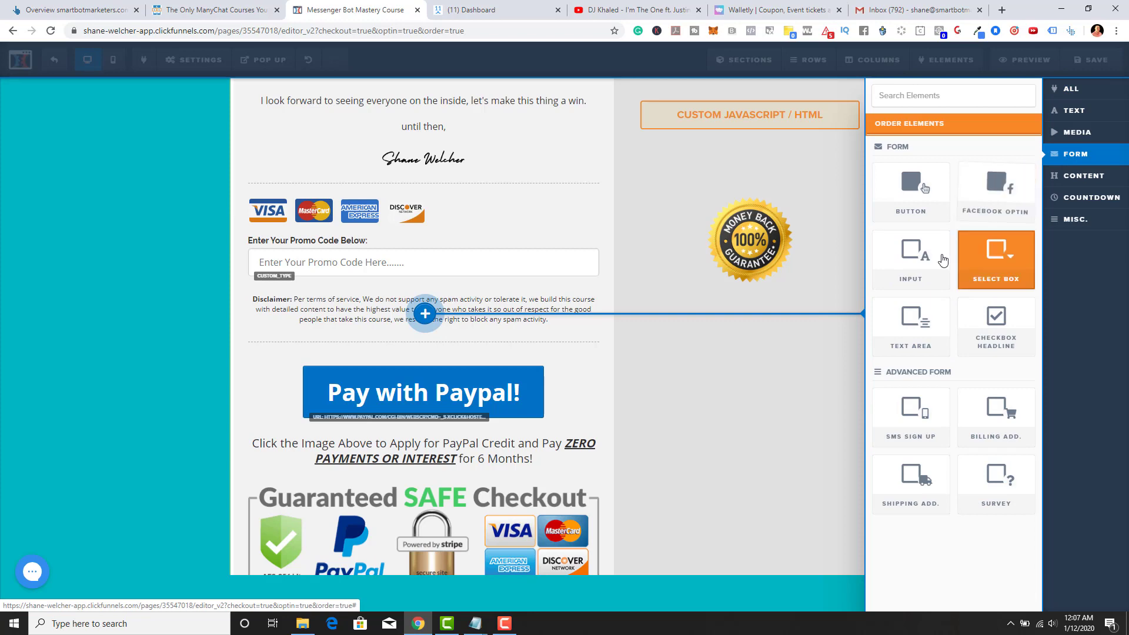
left_click(913, 261)
Set the new input's type to Custom Type and name the custom type Promo-input.
left_click(375, 297)
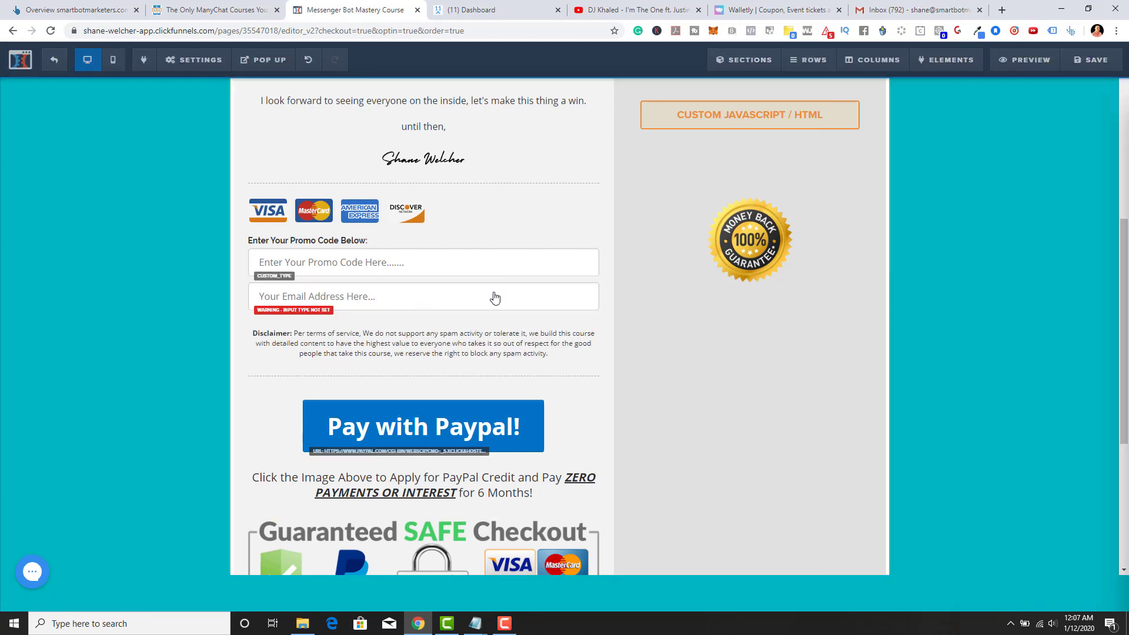
left_click(1098, 193)
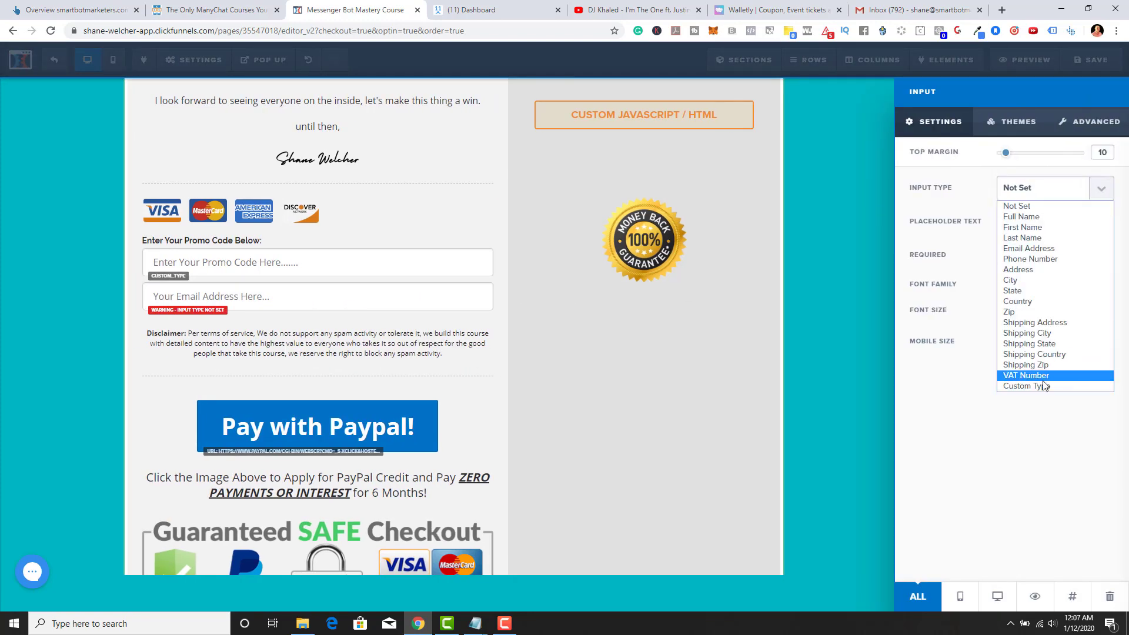
left_click(1020, 383)
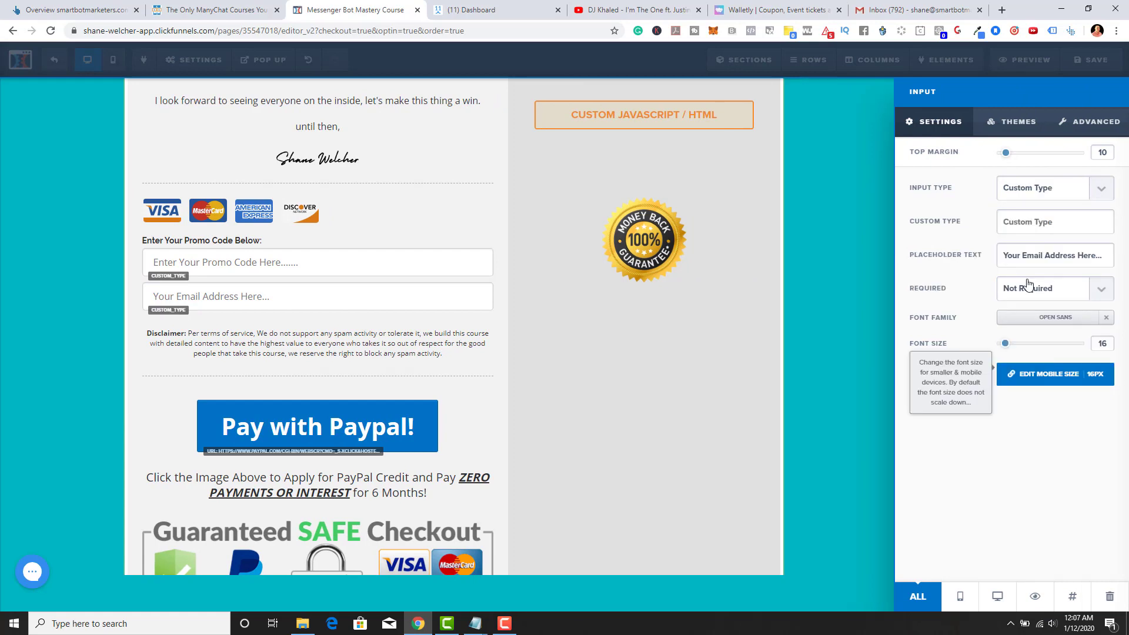
left_click(1016, 227)
type("Promo-input")
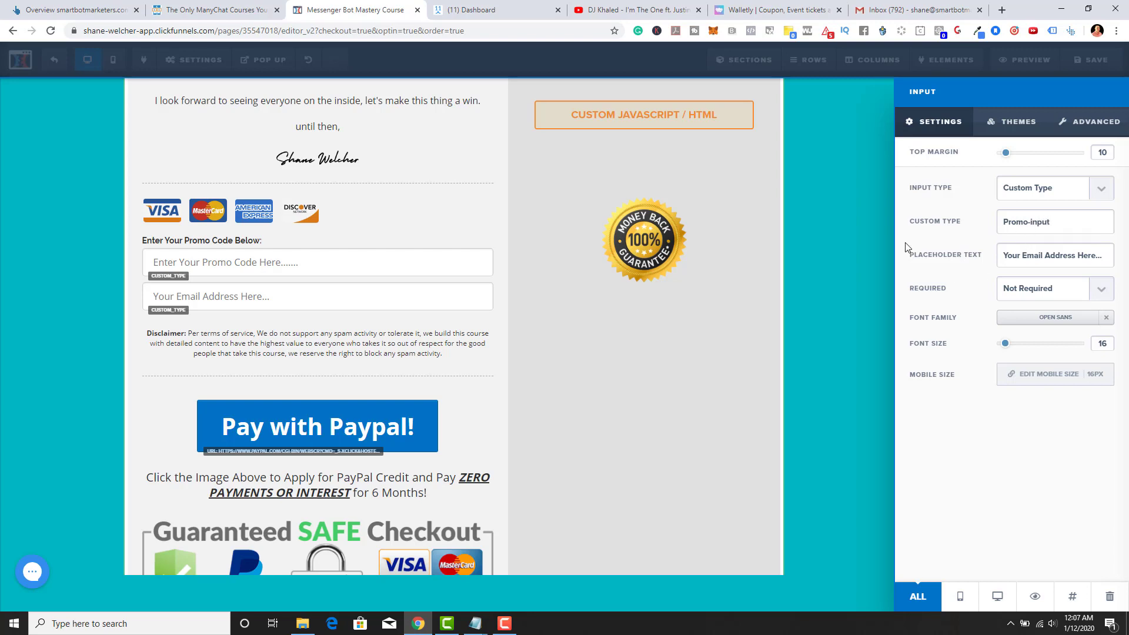
Change the new input's title in its CSS info to promo-input.
left_click(1073, 596)
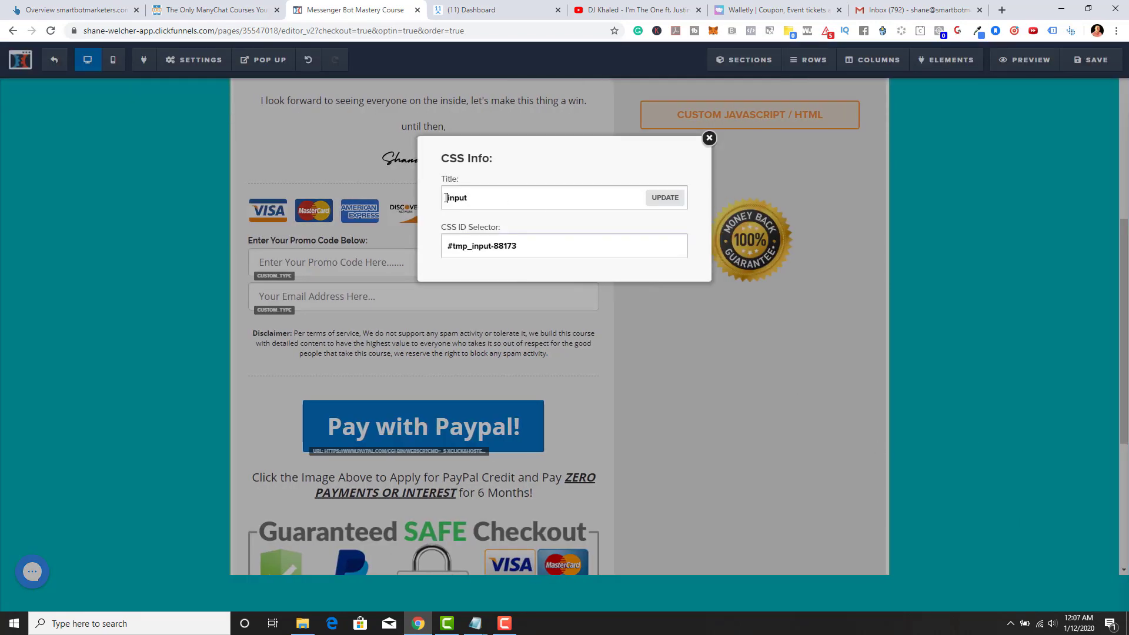
type("promo-")
left_click(660, 198)
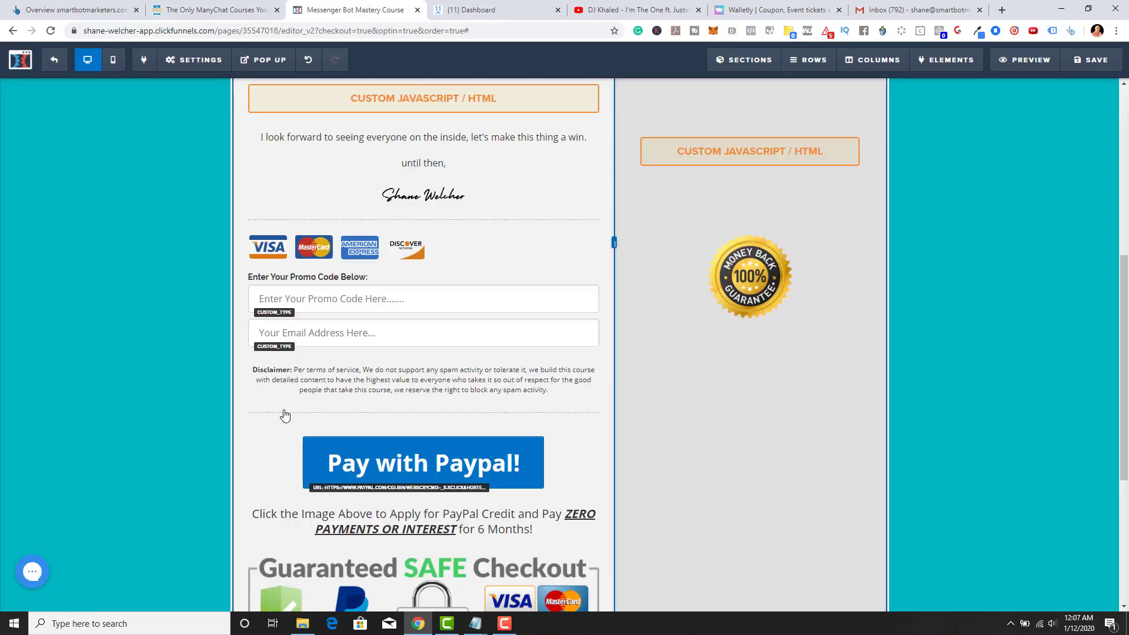
Change the new input's placeholder text to "Enter In The Promo Code...".
left_click(347, 336)
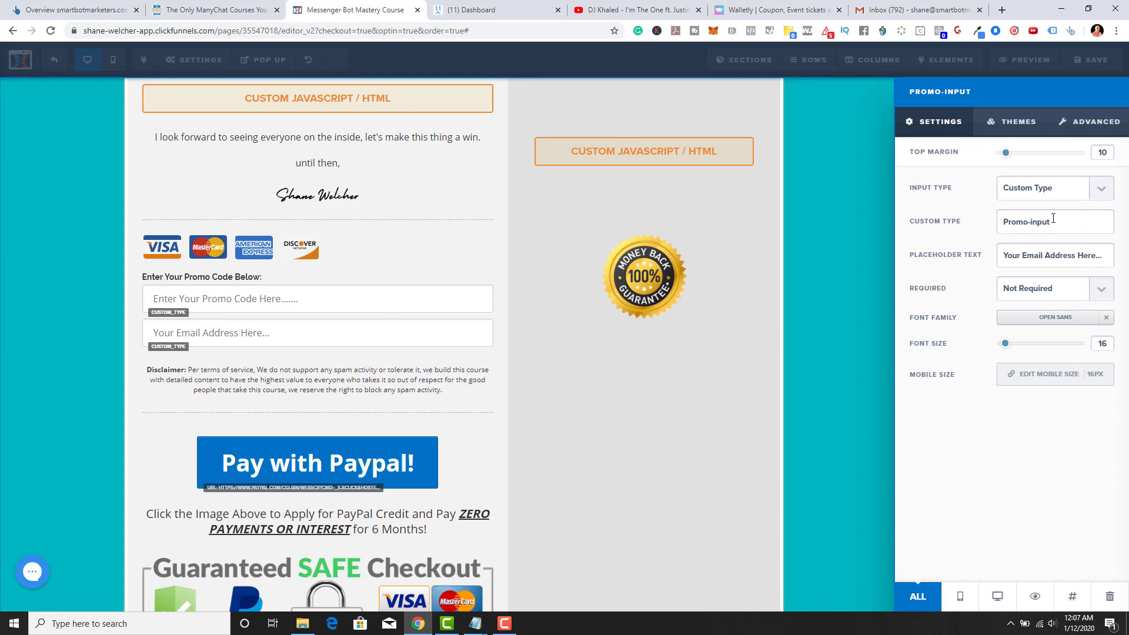
left_click_drag(1036, 257, 1000, 263)
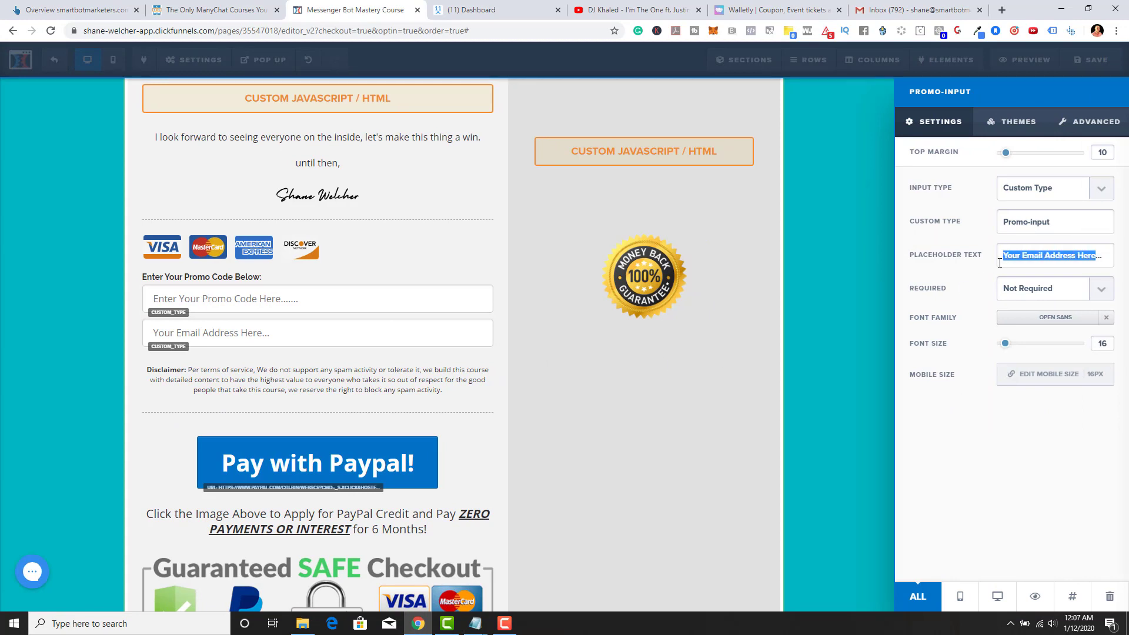
type("E")
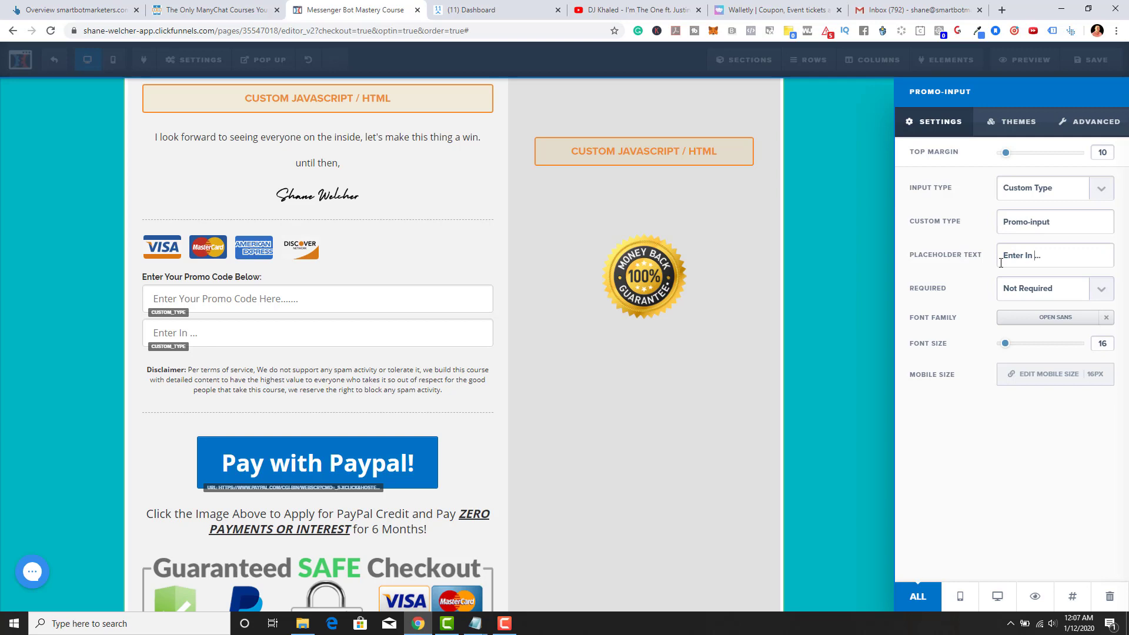
type("nter In The Promo Code")
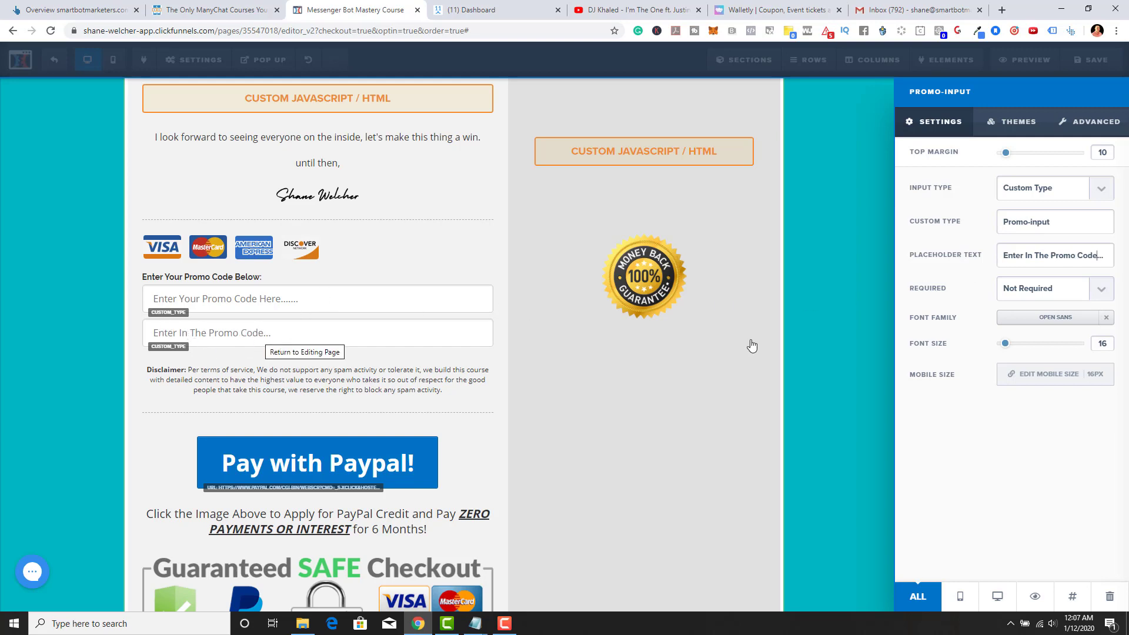
left_click(871, 347)
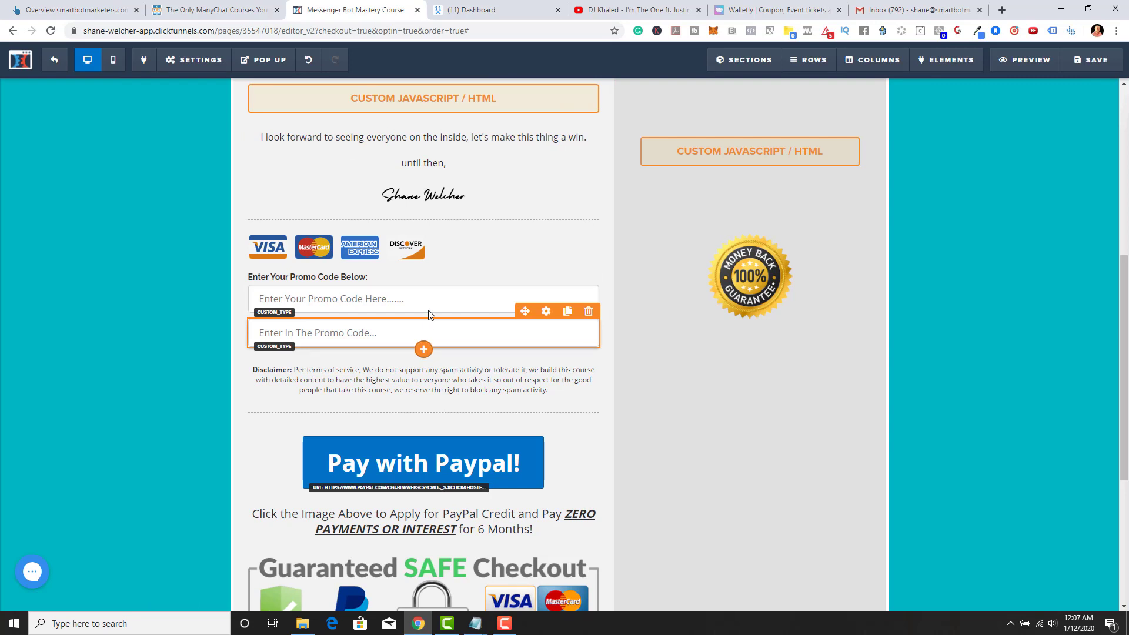
Check the custom type and CSS info title of the original promo code field.
left_click(427, 301)
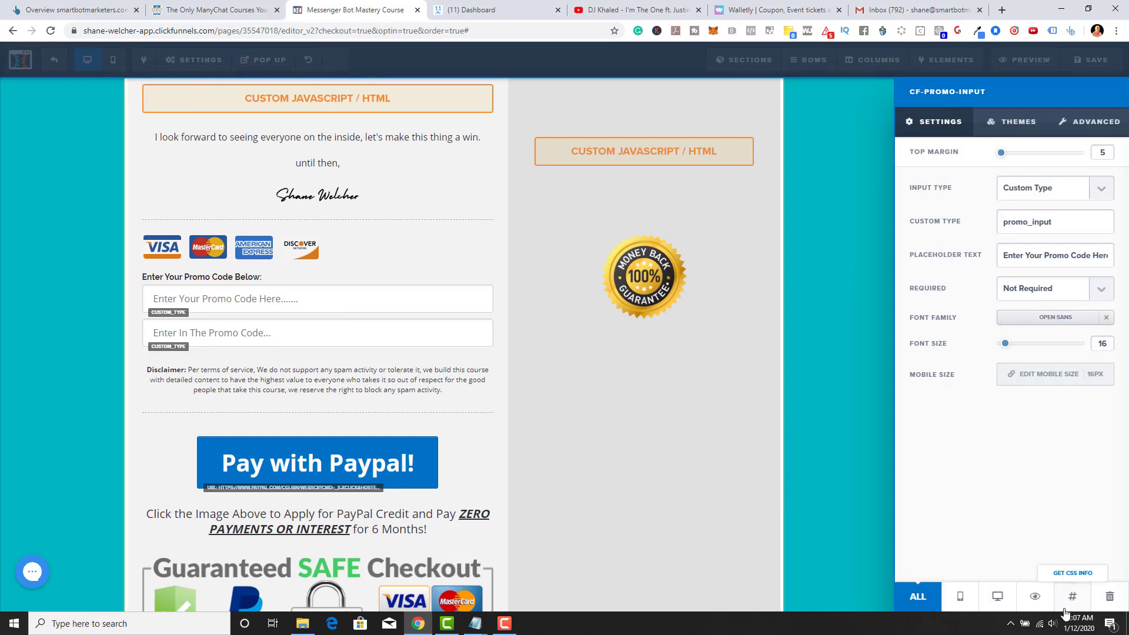
left_click_drag(1062, 215, 988, 227)
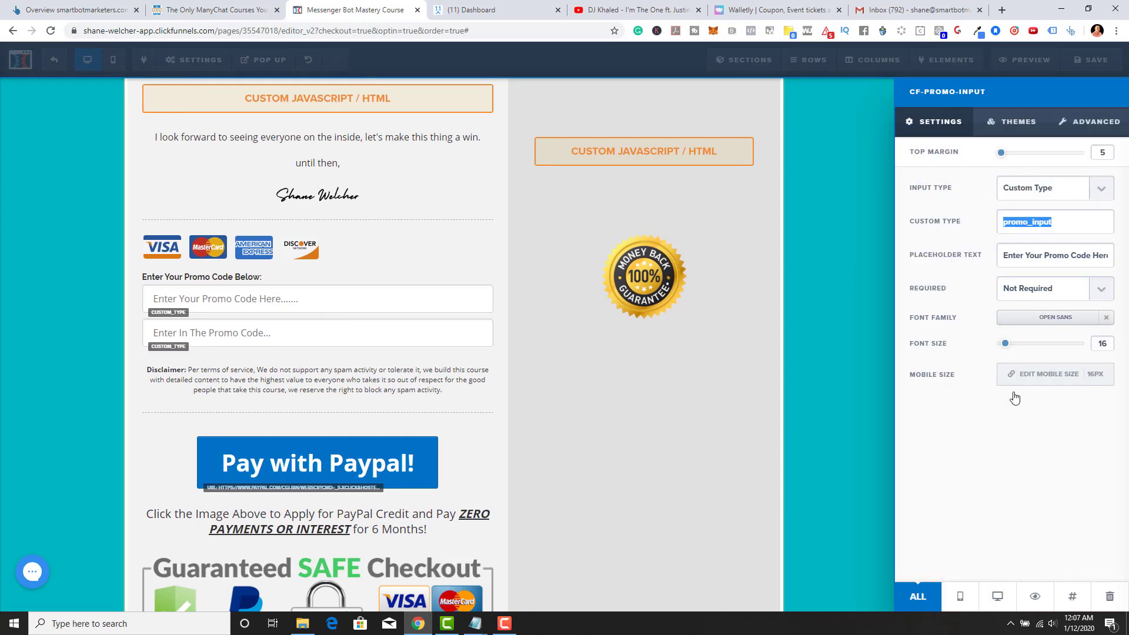
left_click(1072, 597)
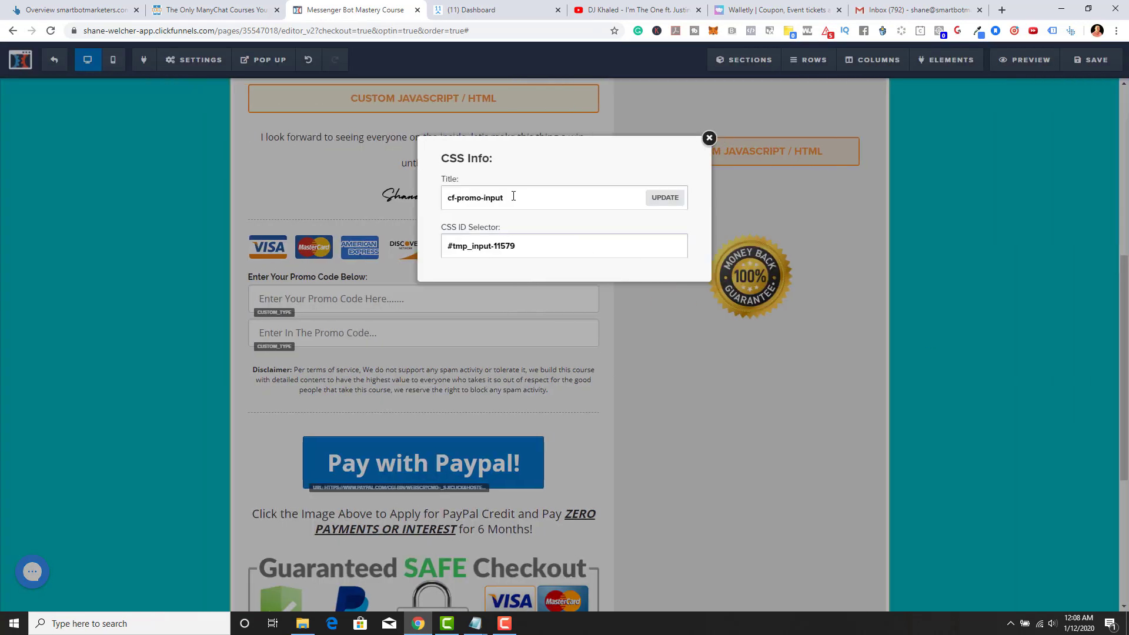
triple_click(488, 198)
left_click(709, 138)
Add the cf- prefix to the new input's CSS info title so it reads cf-promo-input.
left_click(442, 341)
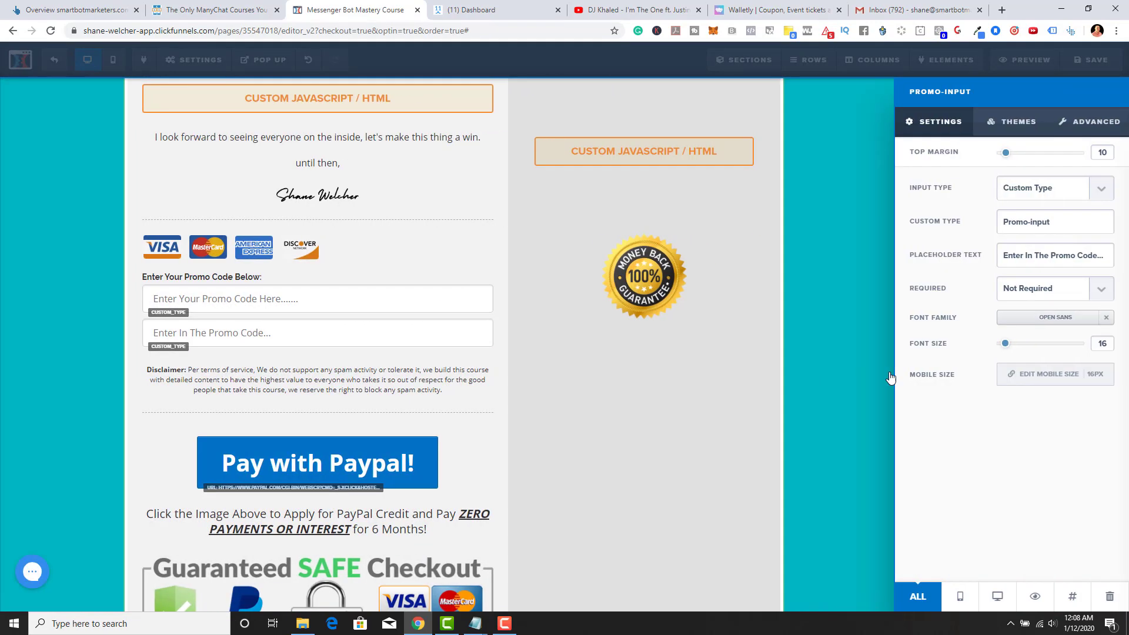
left_click(1072, 596)
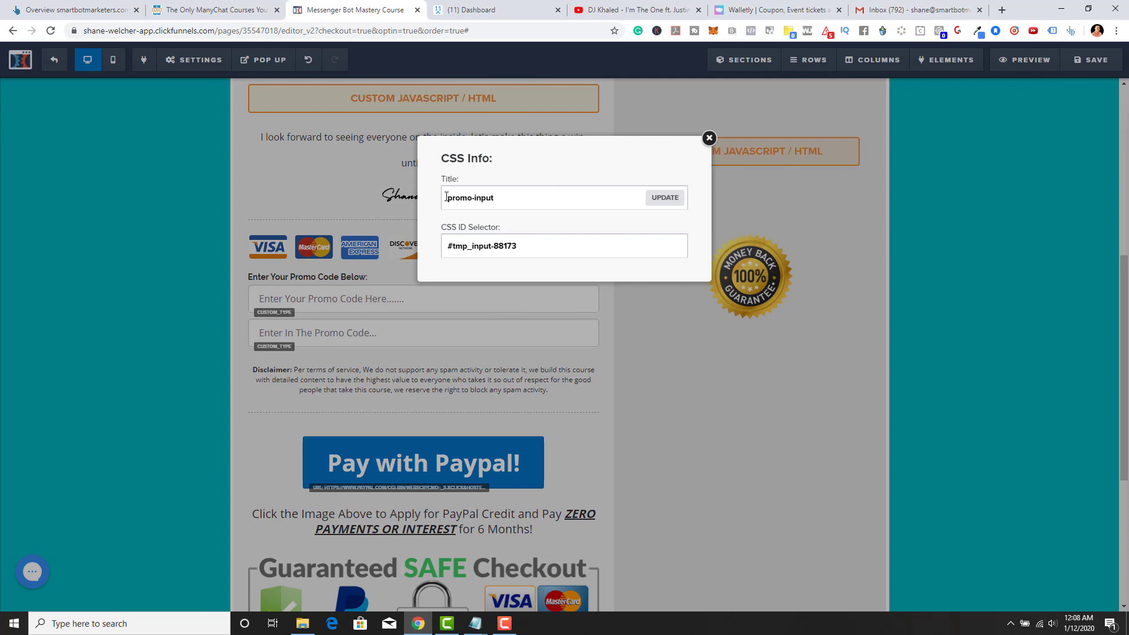
type("cf-")
left_click(657, 200)
Delete the new promo code input below the original field and confirm the deletion.
mouse_move(442, 335)
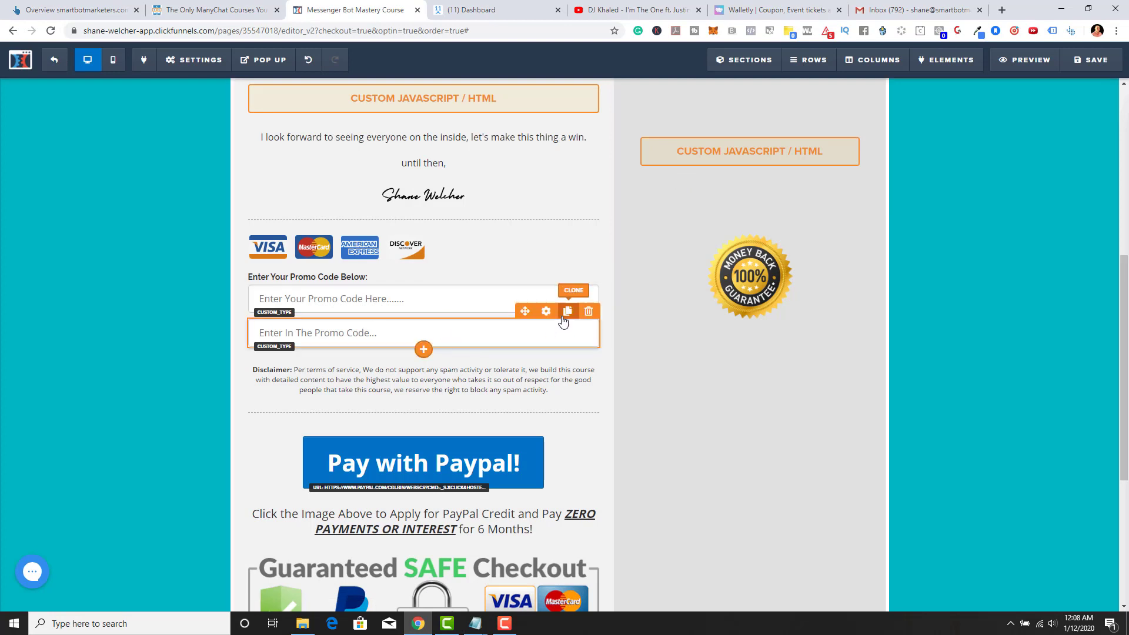
left_click(588, 312)
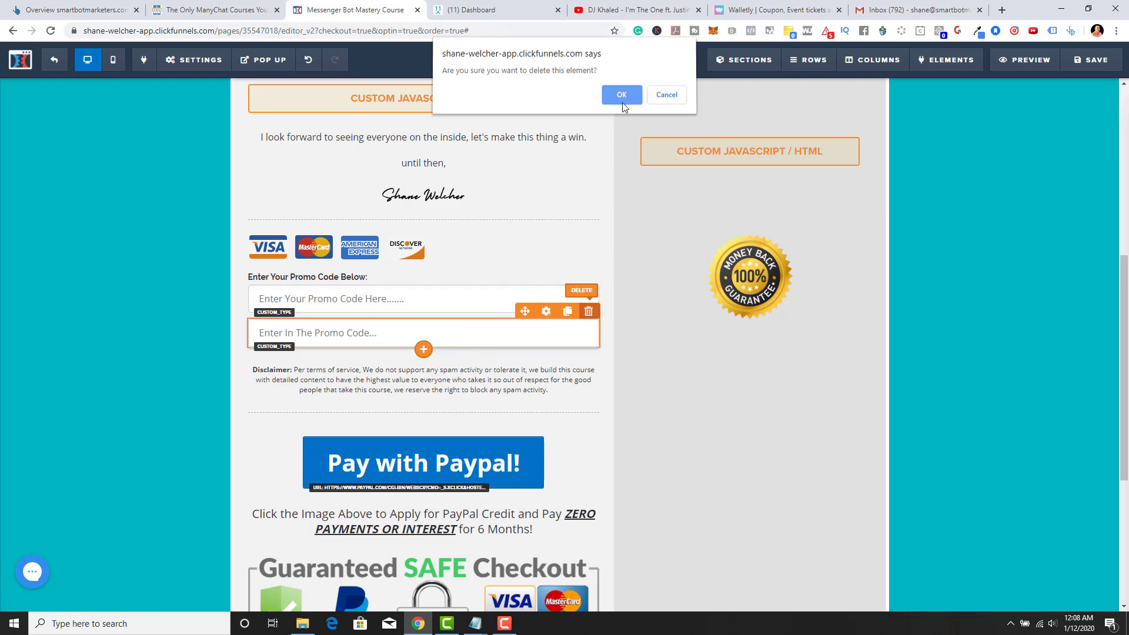
left_click(622, 96)
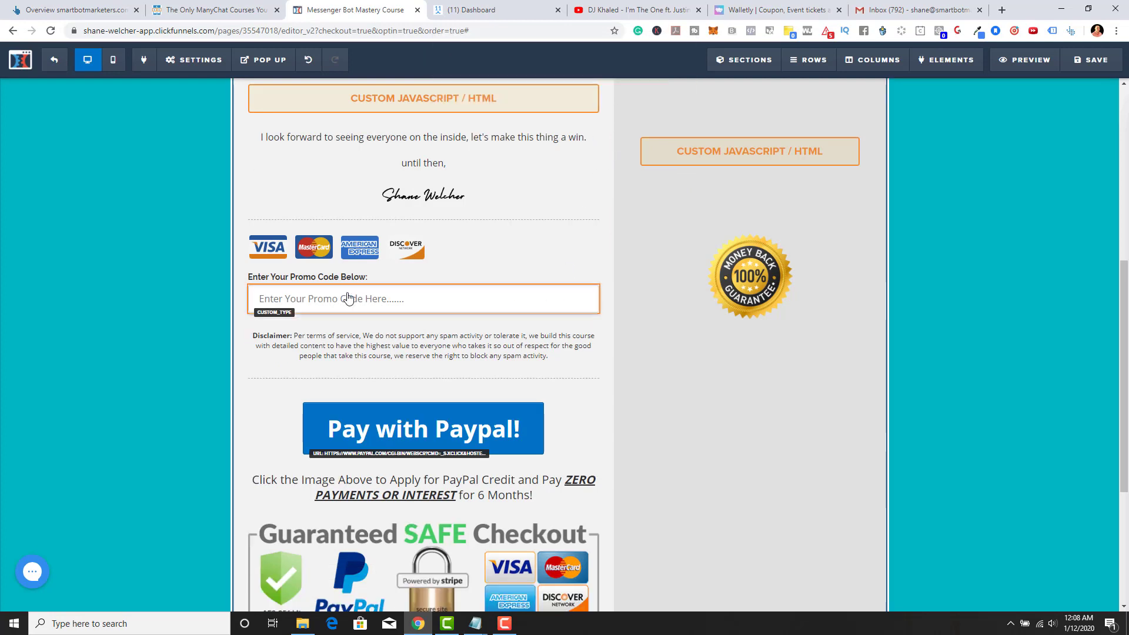
Check the original promo headline's settings and add a new headline element below the promo code field.
left_click(545, 270)
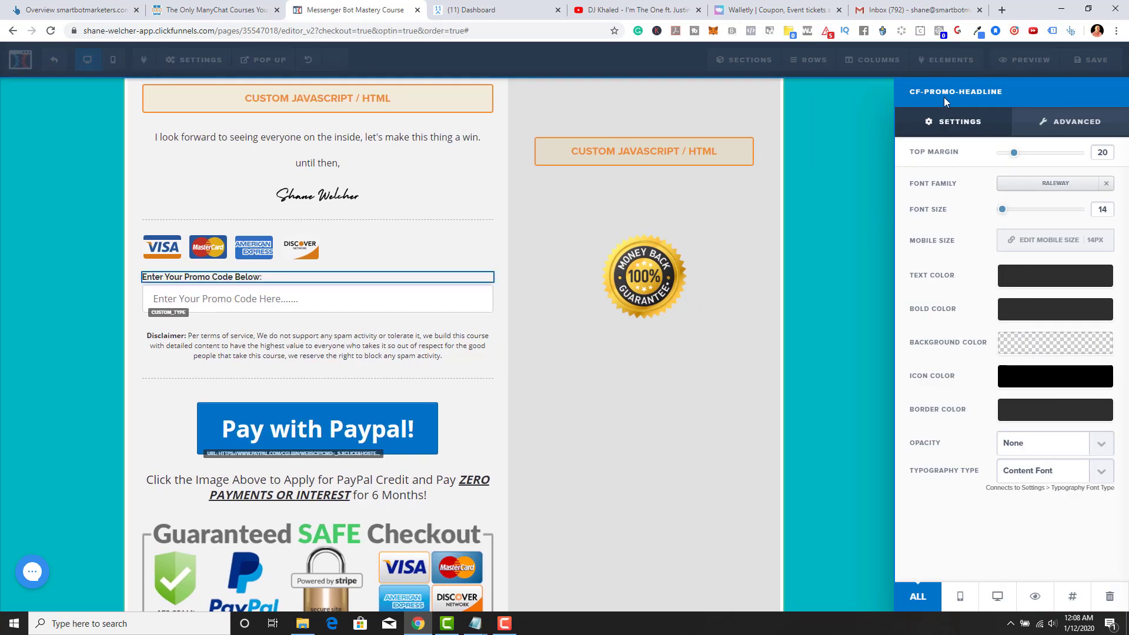
left_click(838, 176)
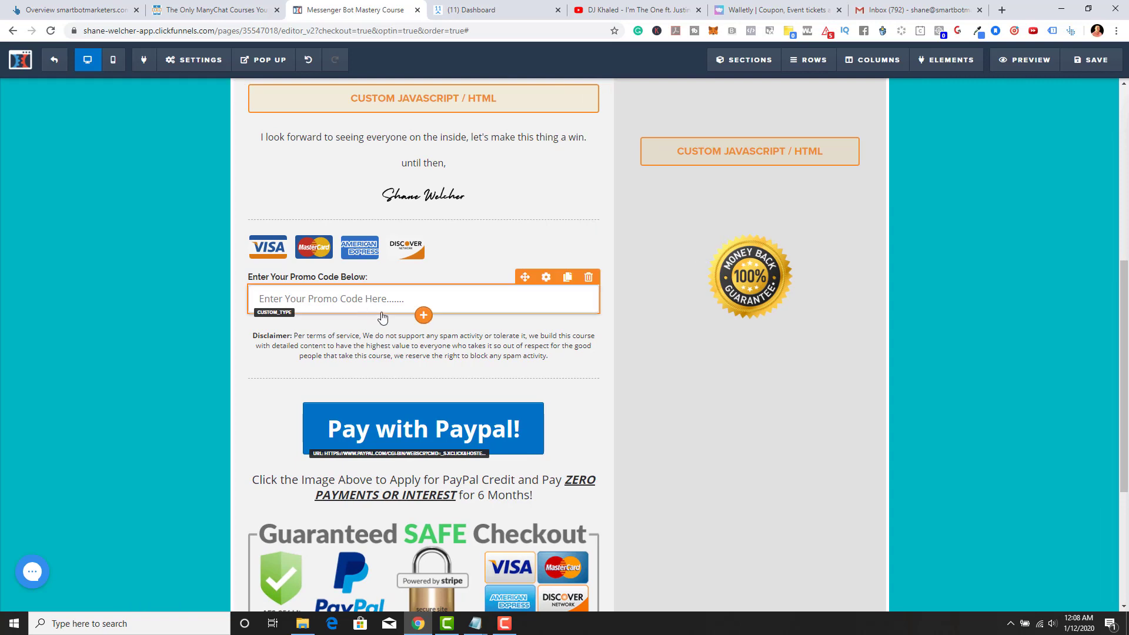
left_click(422, 315)
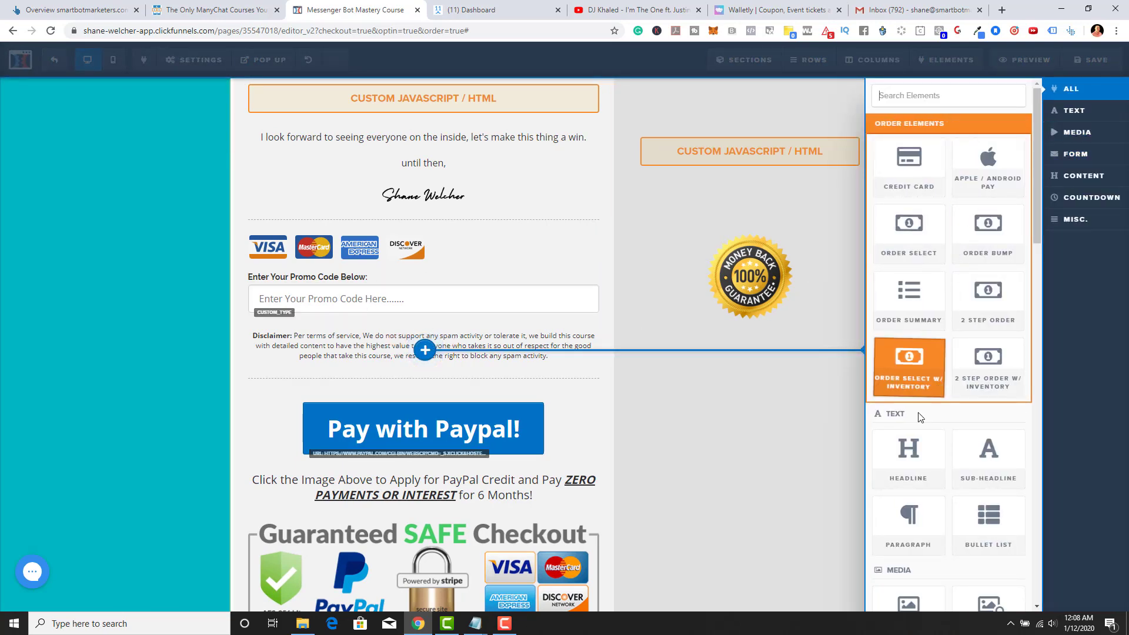
left_click(909, 451)
left_click(405, 342)
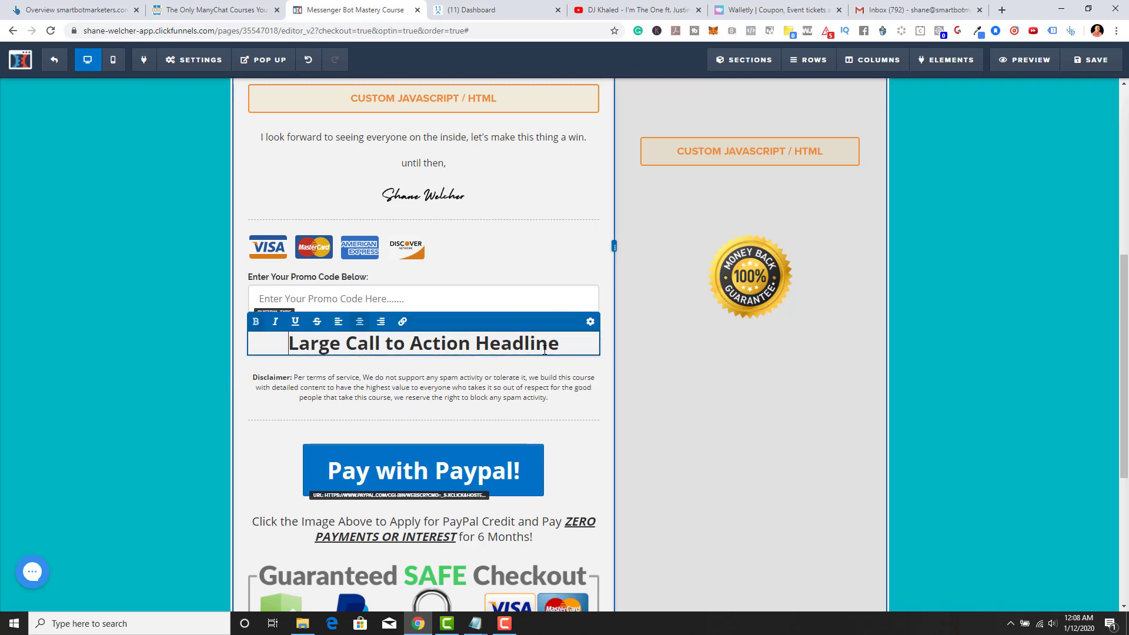
Replace the new headline's placeholder text with "Enter Your Promo Code Below".
left_click_drag(562, 344, 286, 345)
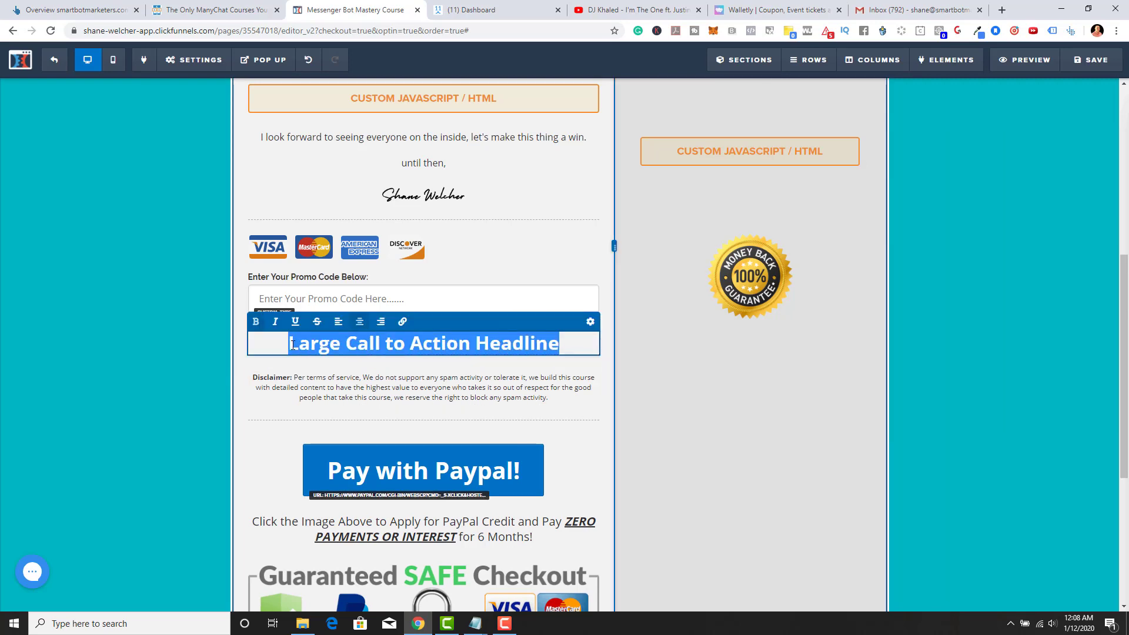
type("Enter ")
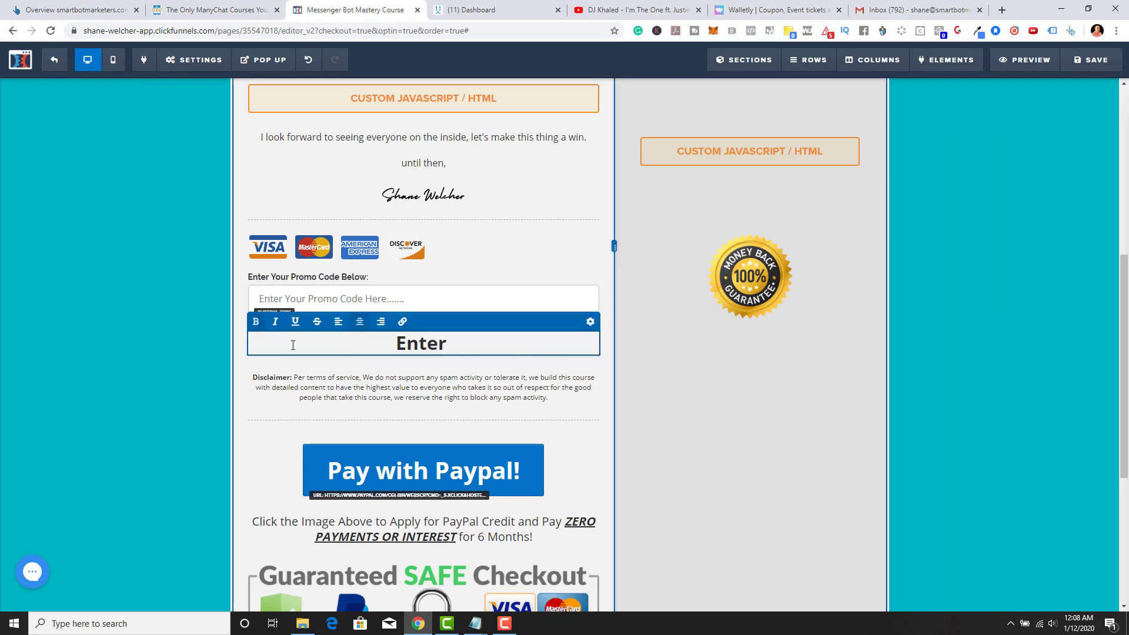
type("You r")
key("BackSpace")
key("BackSpace")
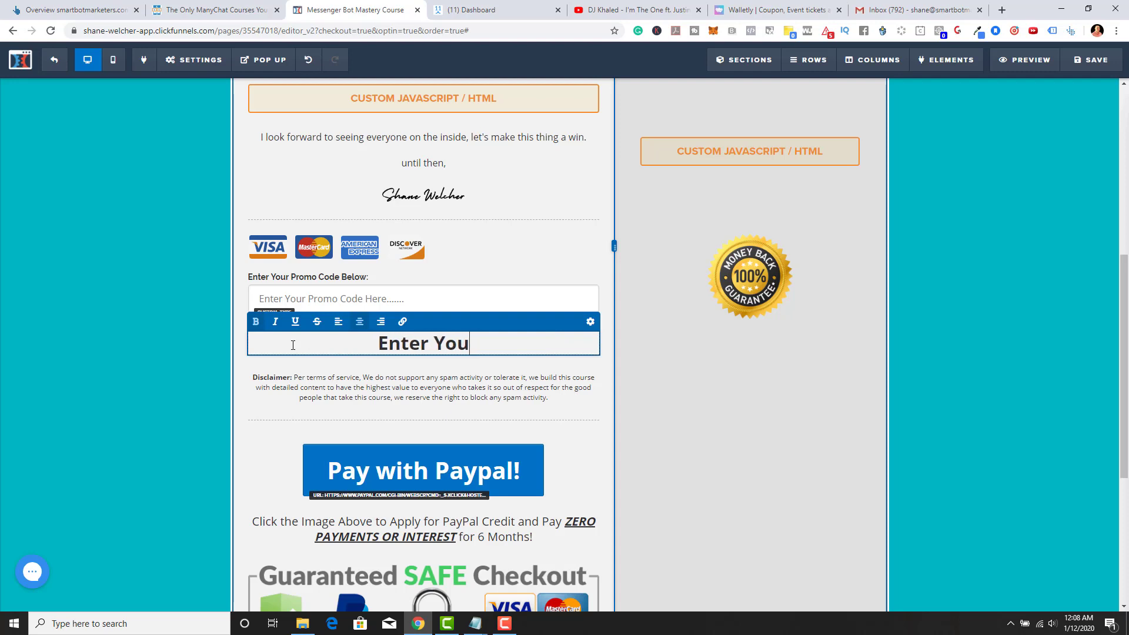
type("r Pr")
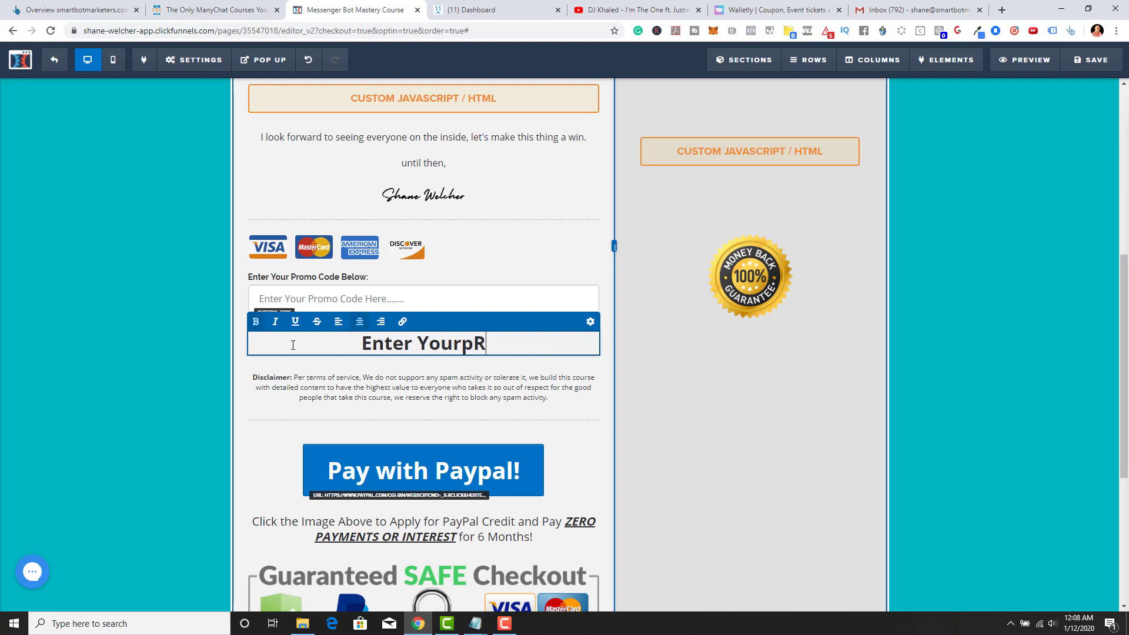
key("BackSpace")
key("BackSpace")
key("BackSpace")
key("BackSpace")
type("r")
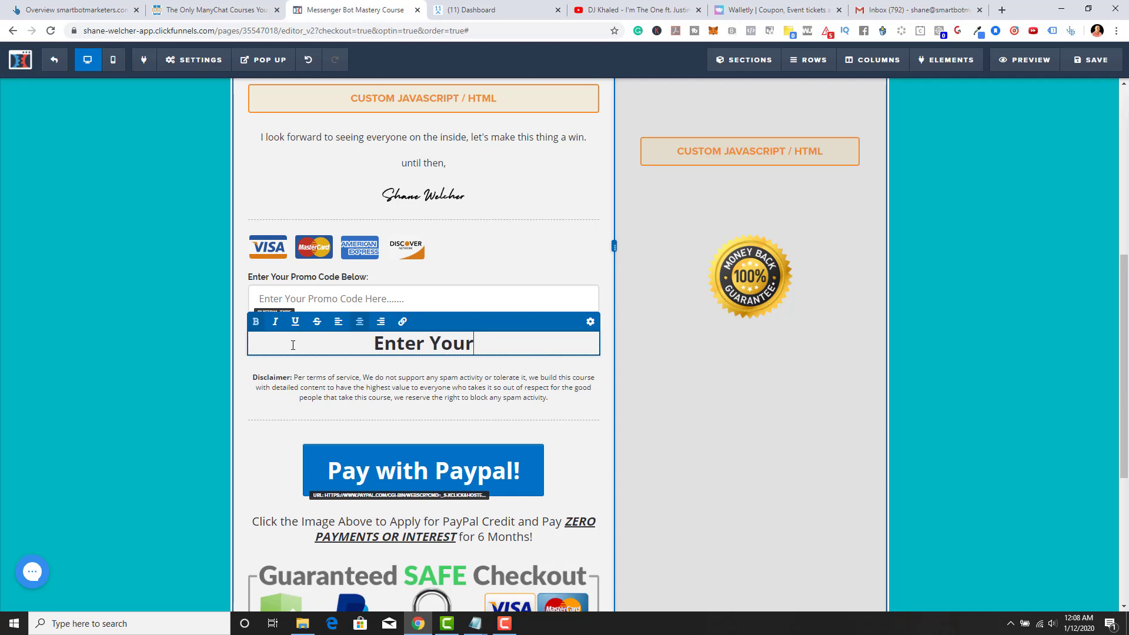
type(" Promo ")
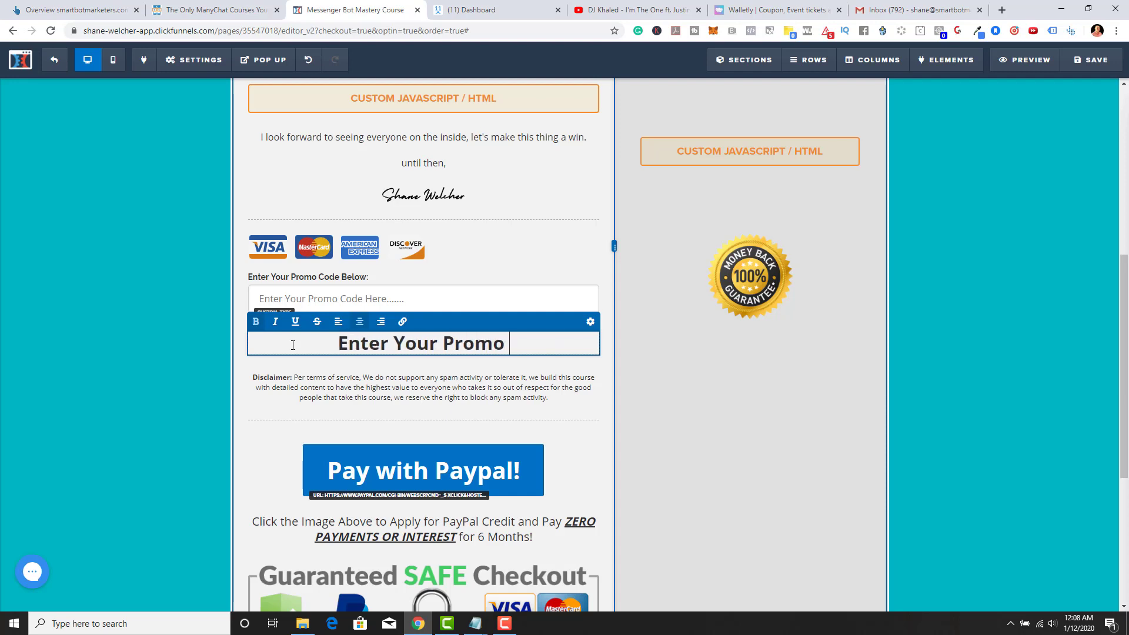
type("Code Blow")
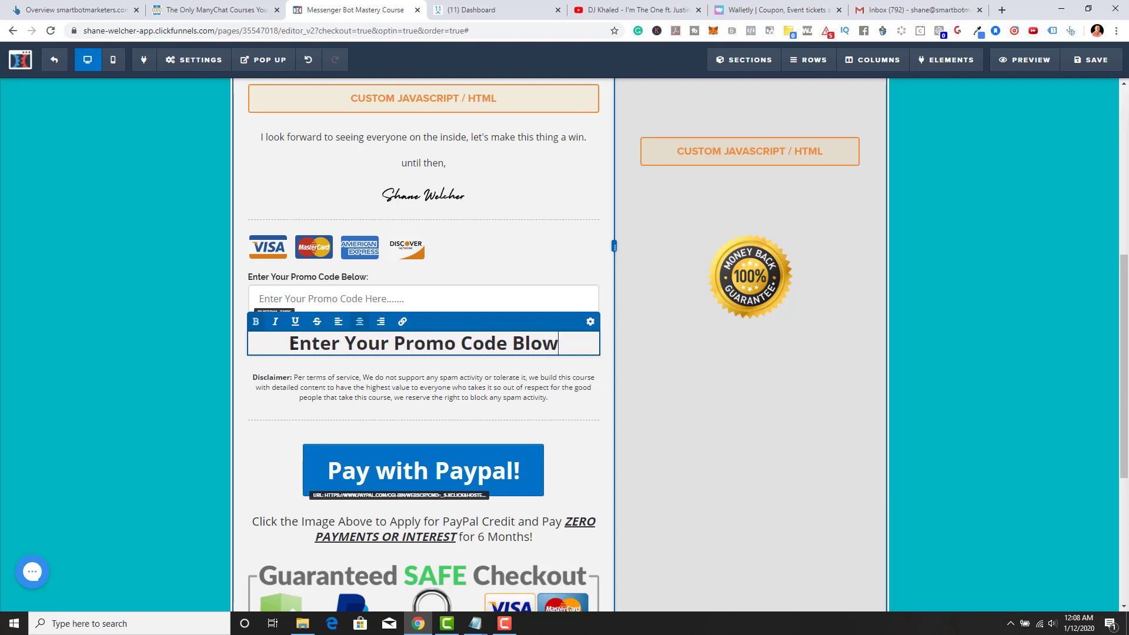
key("BackSpace")
key("BackSpace")
key("BackSpace")
type("elow")
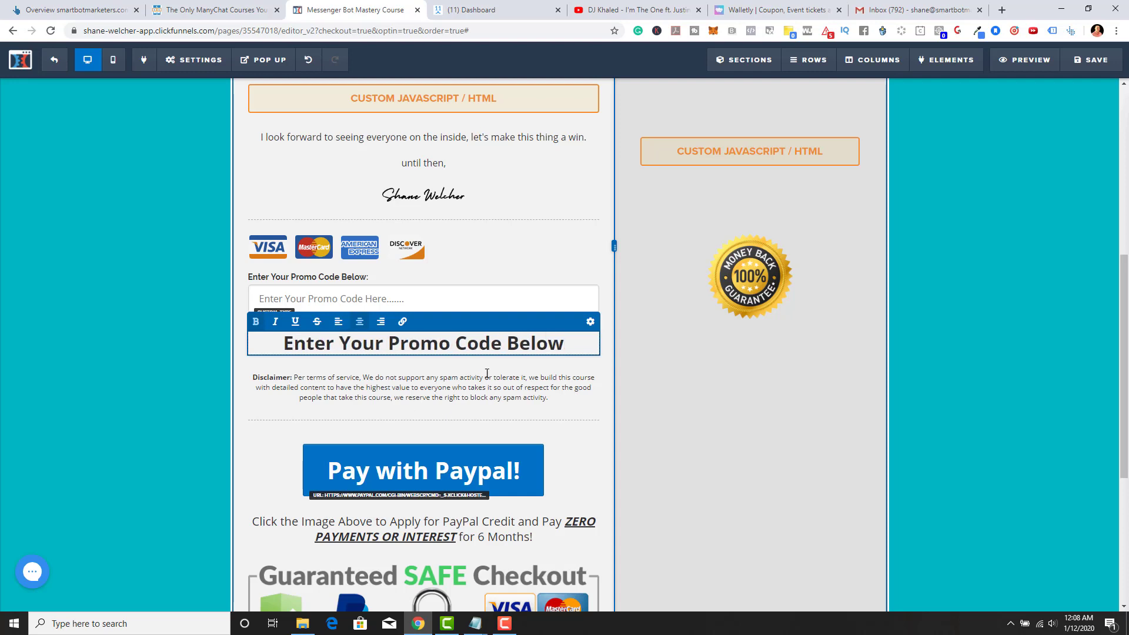
Left-align the text of the new "Enter Your Promo Code Below" headline.
left_click(544, 339)
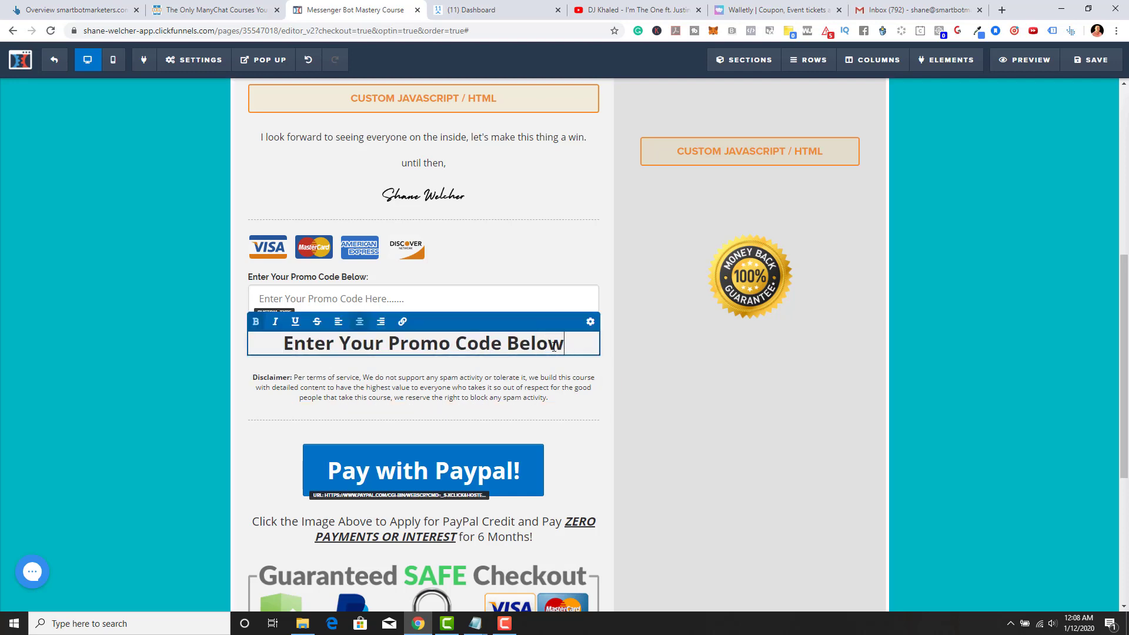
left_click_drag(553, 348, 281, 345)
left_click(338, 322)
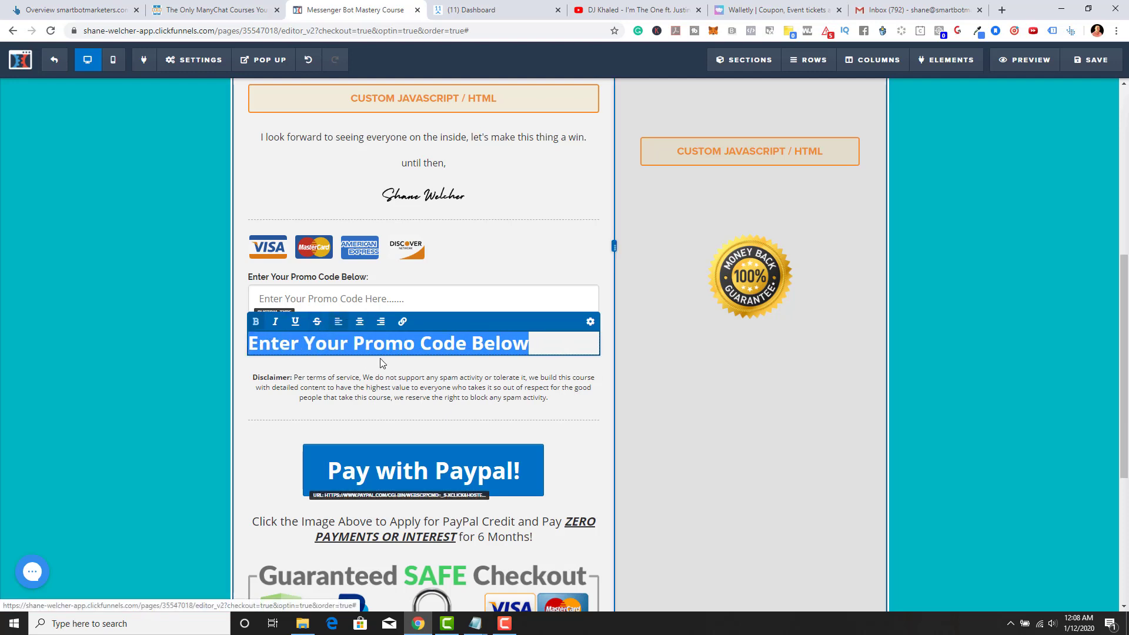
left_click(433, 368)
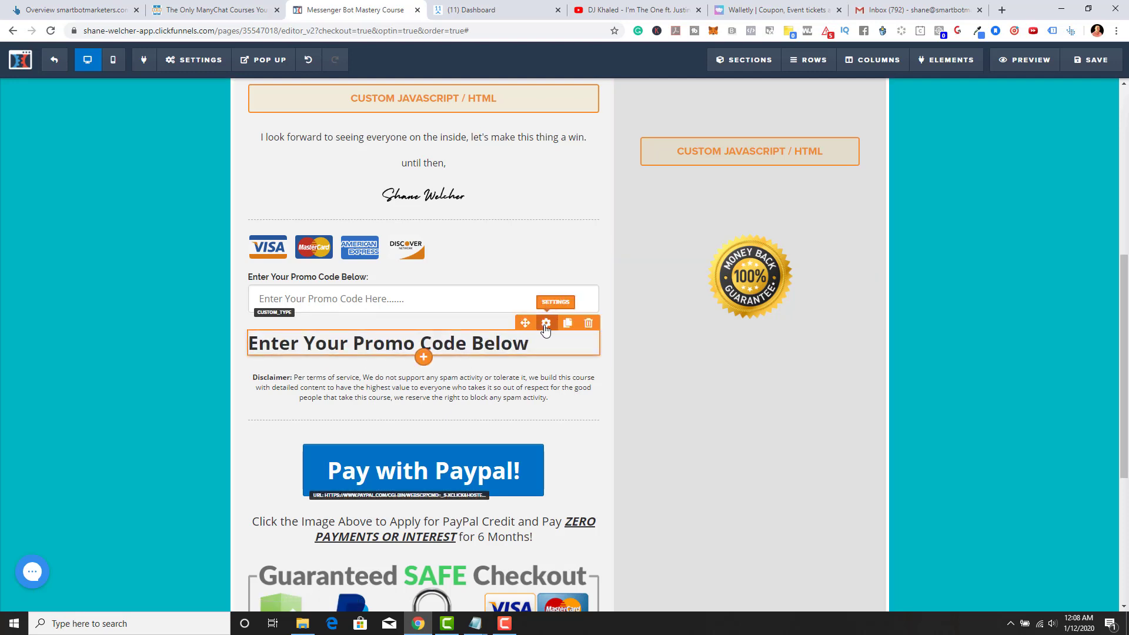
Reduce the new headline's font size to 18.
left_click(545, 325)
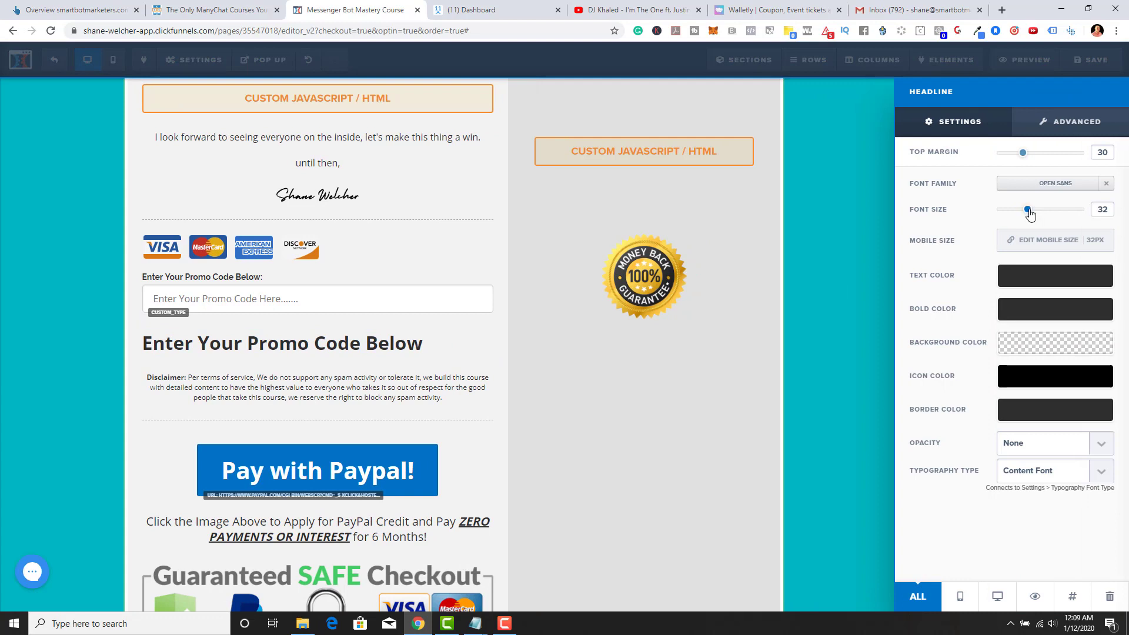
left_click_drag(1029, 210, 1009, 211)
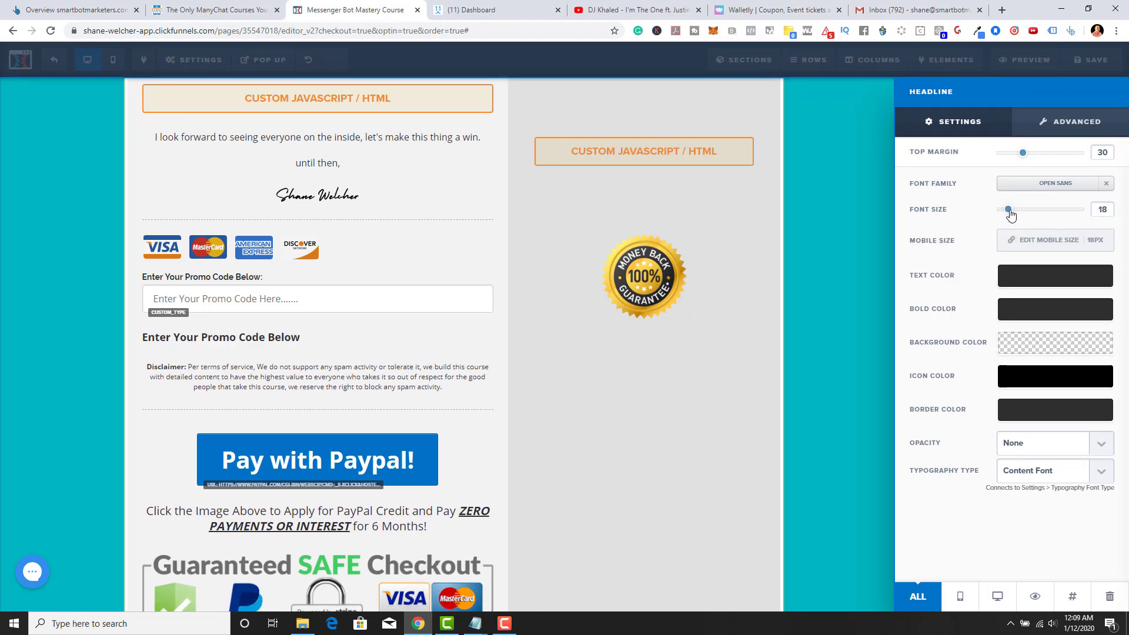
left_click(367, 346)
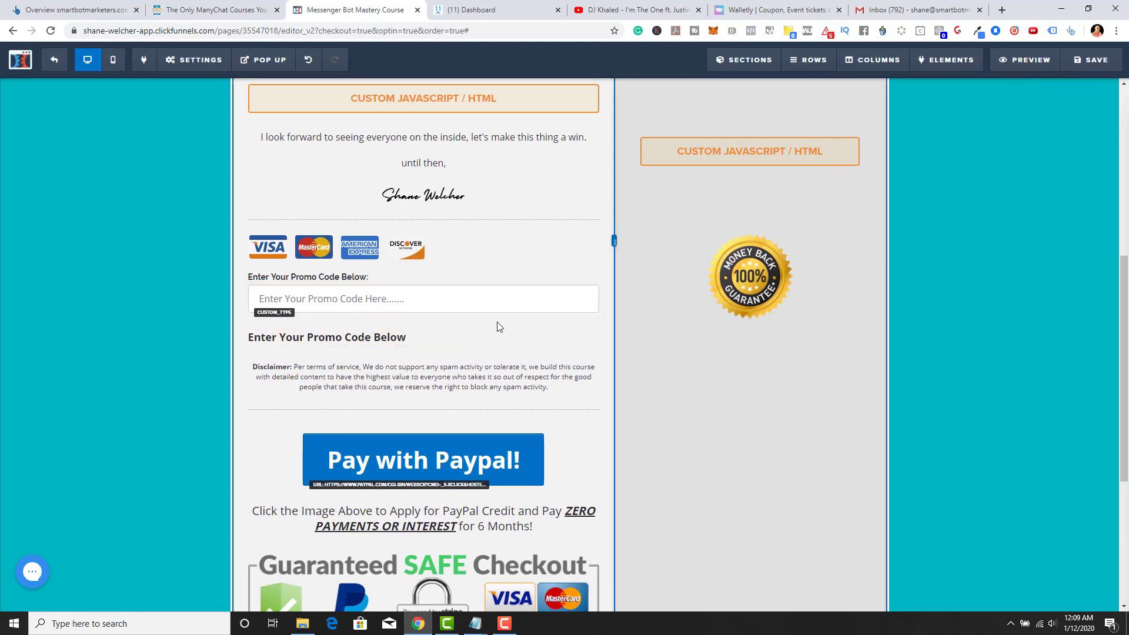
Prefix the new headline's CSS info title so it reads cf-promo-headline, and update it.
left_click(552, 323)
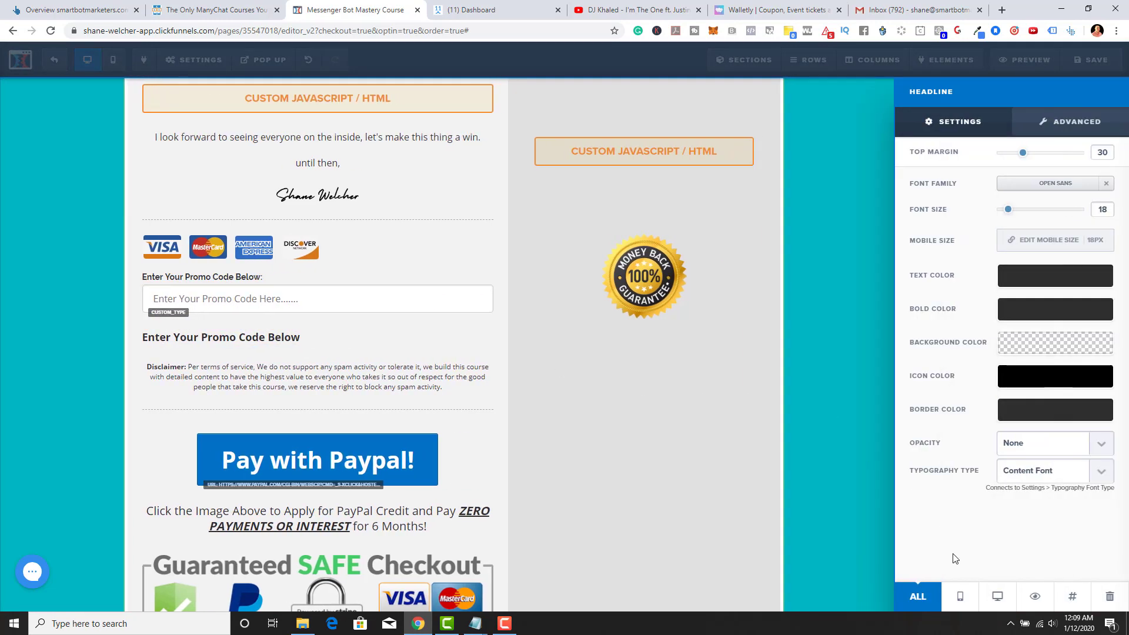
left_click(1072, 596)
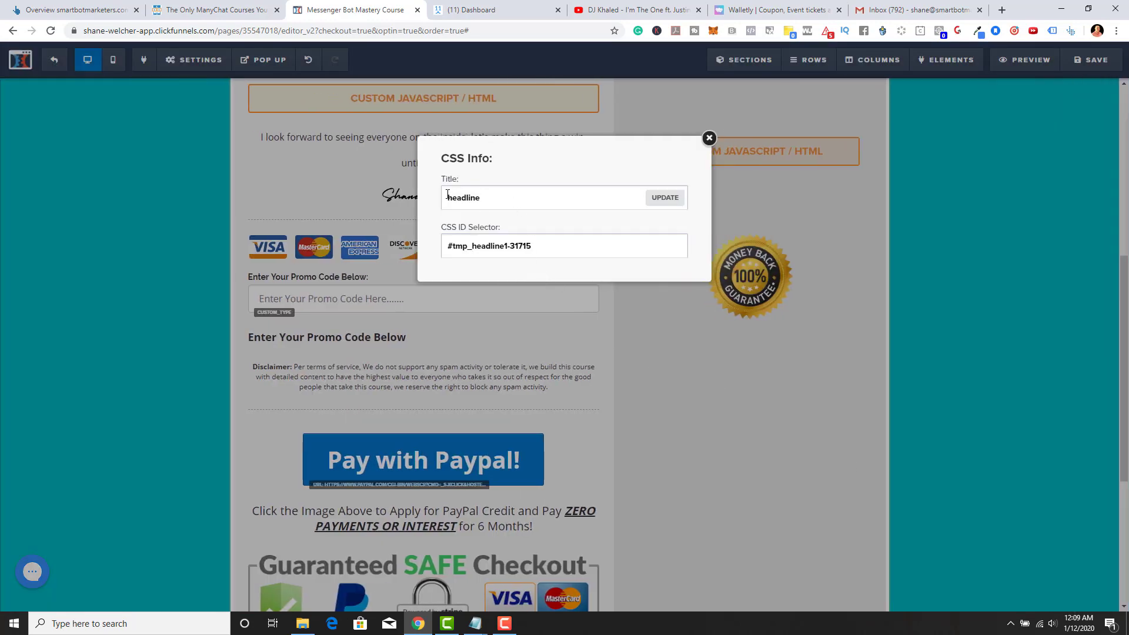
type("cf-promo-")
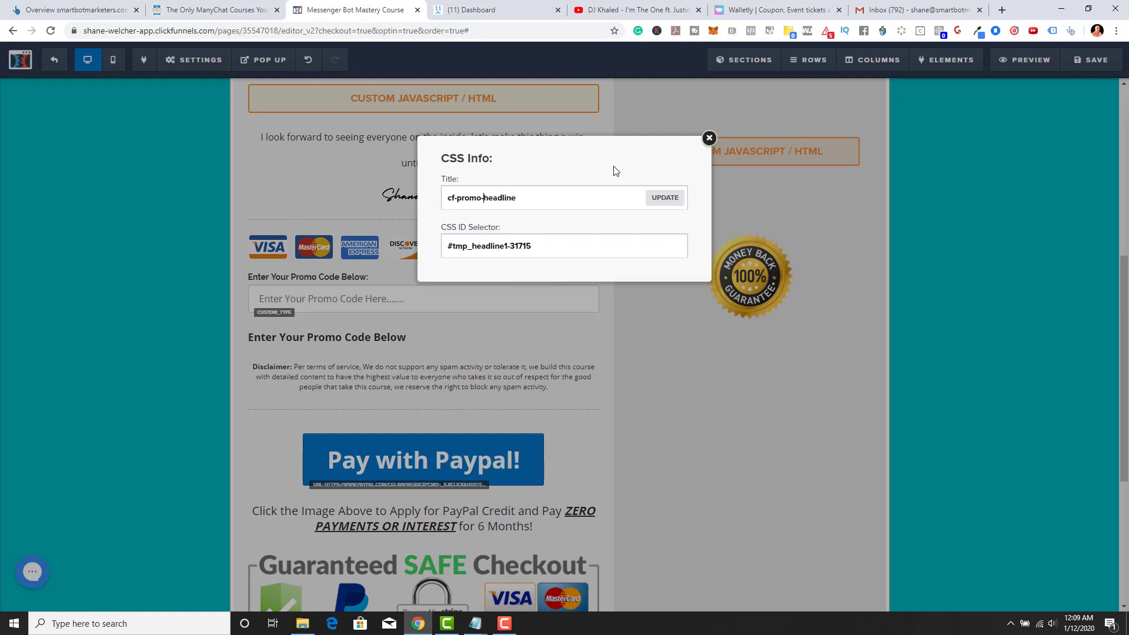
left_click(665, 197)
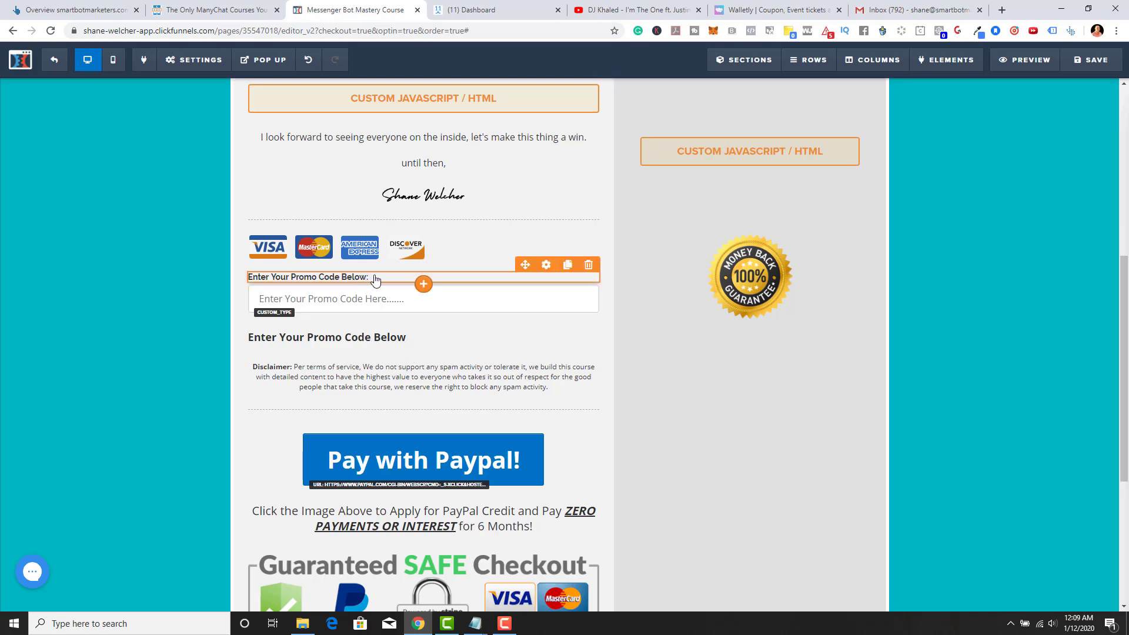
Check the CSS info title of the original promo code headline above the field.
left_click(545, 281)
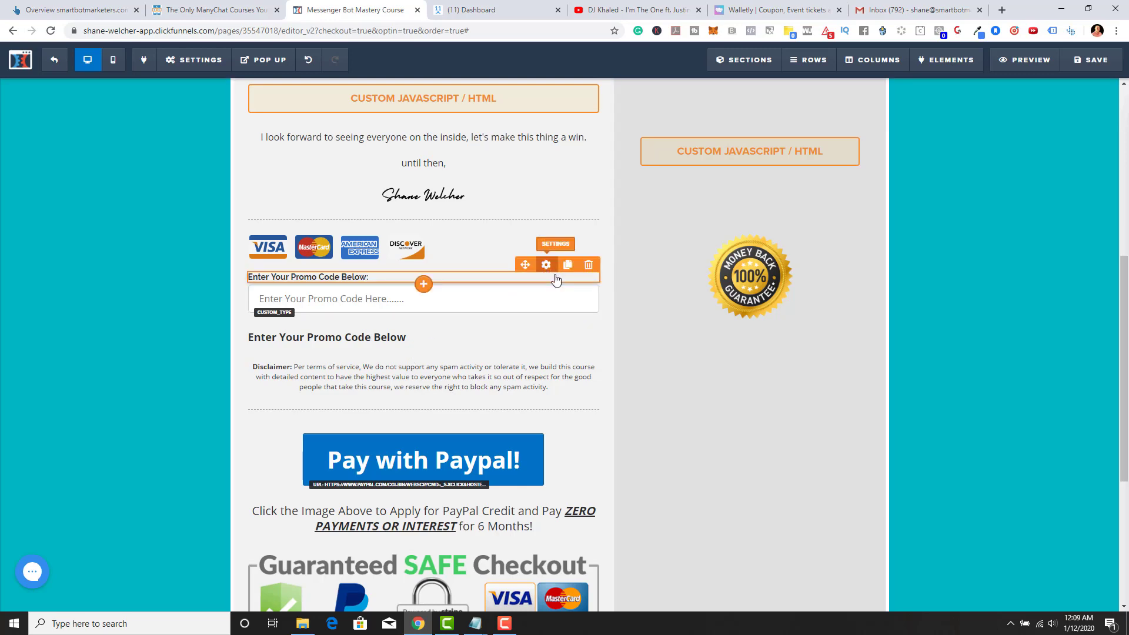
left_click(1040, 580)
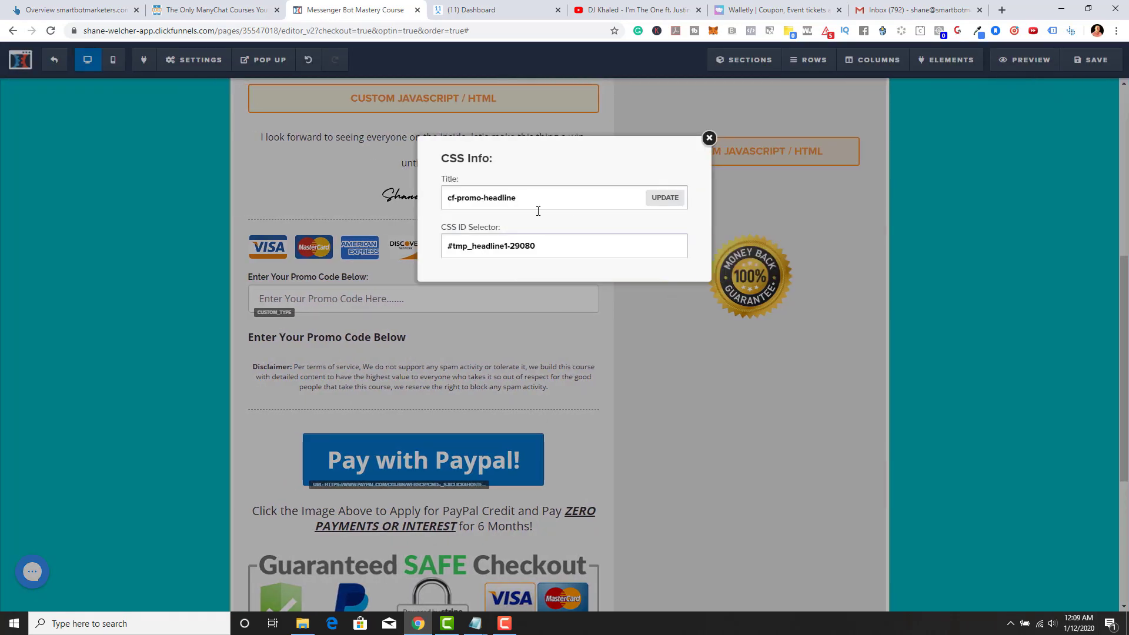
left_click(709, 139)
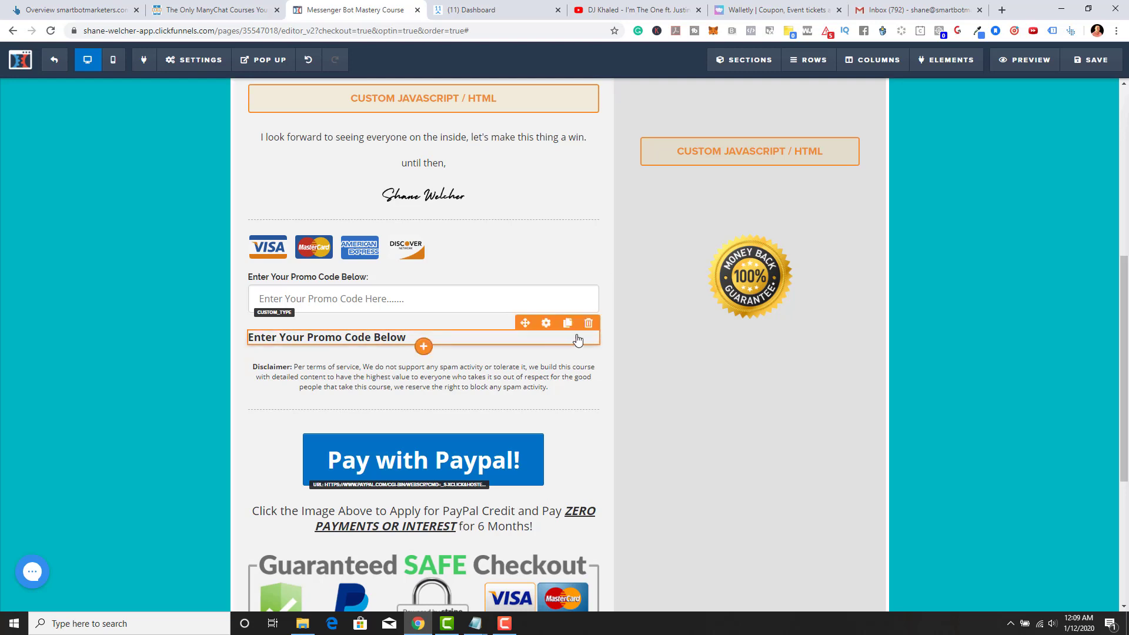
Delete the new headline below the promo code field and confirm the deletion.
left_click(588, 322)
left_click(622, 96)
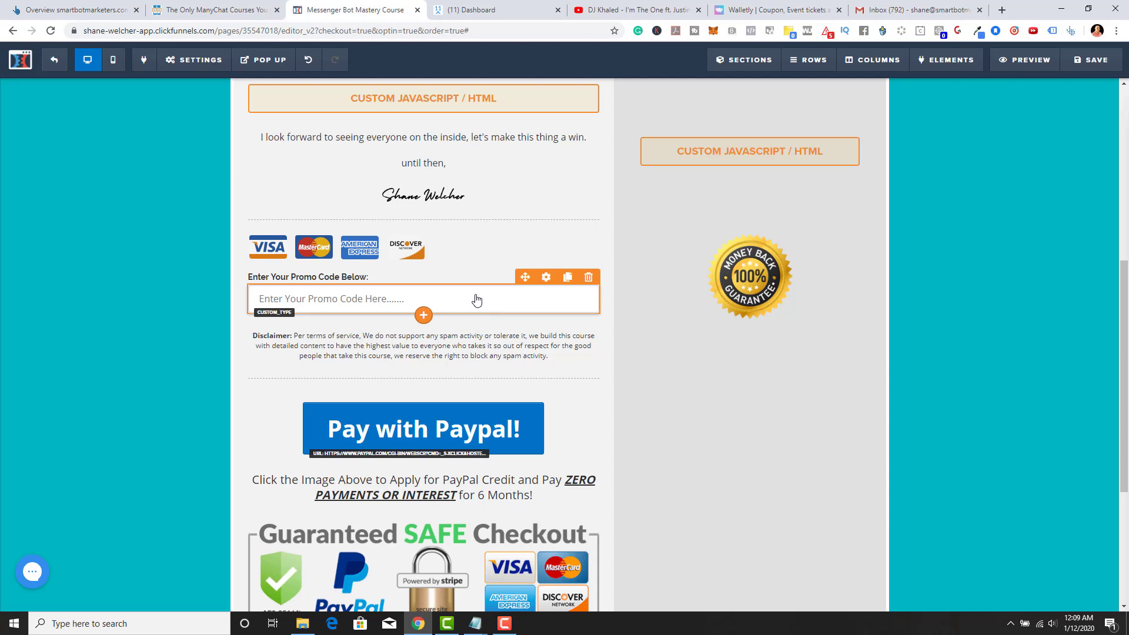
Hide the original promo code input and its "Enter Your Promo Code Below:" headline on the page.
left_click(546, 277)
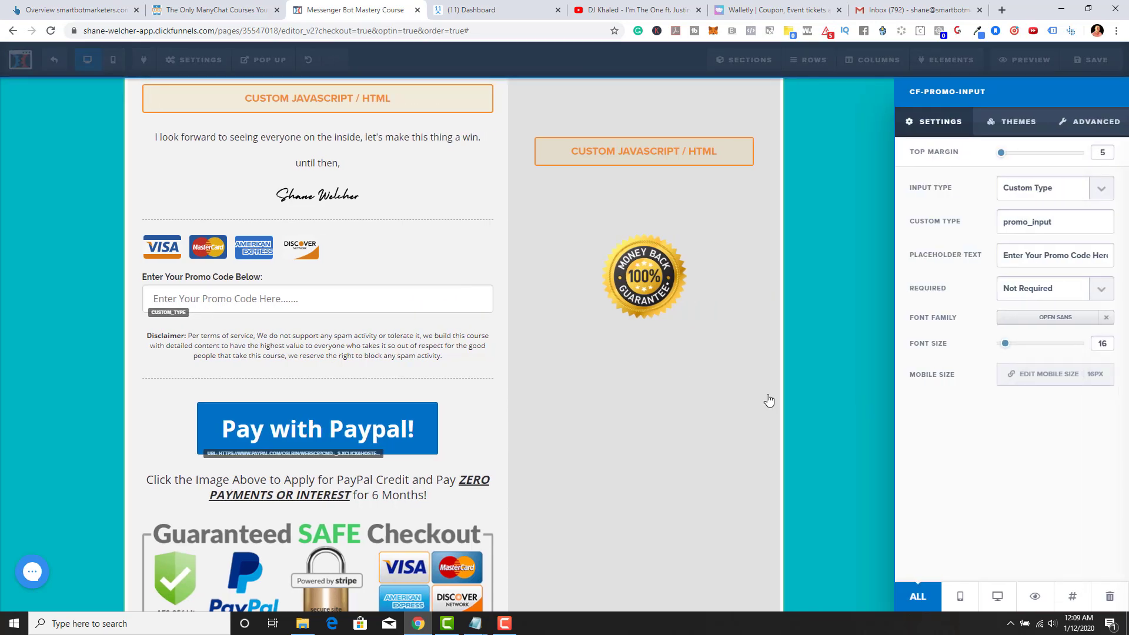
left_click(1035, 596)
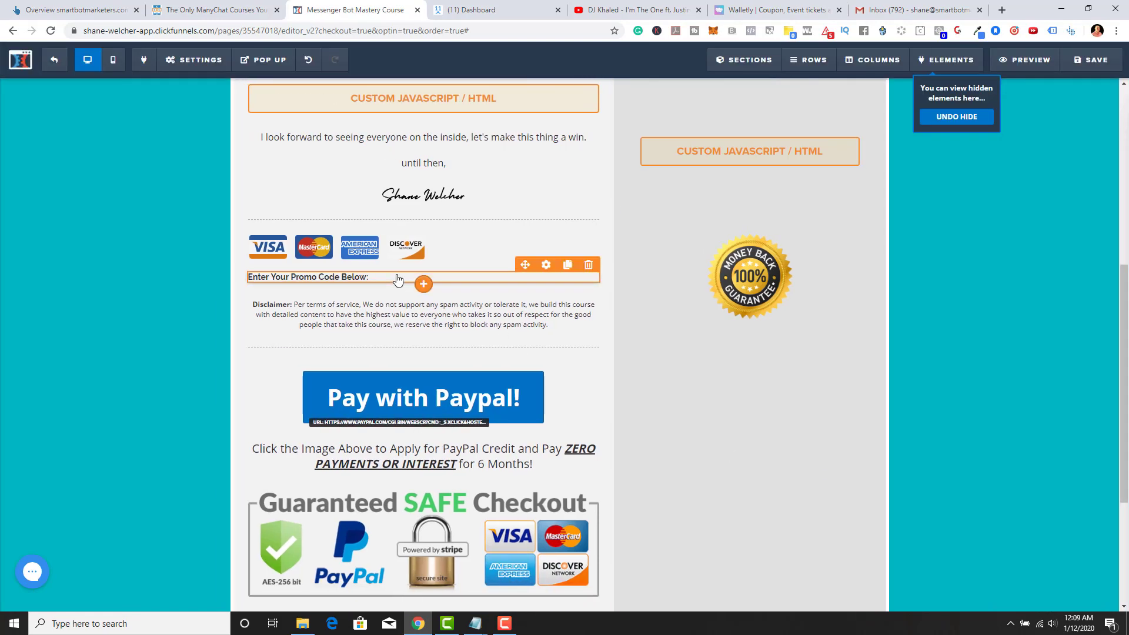
left_click(545, 267)
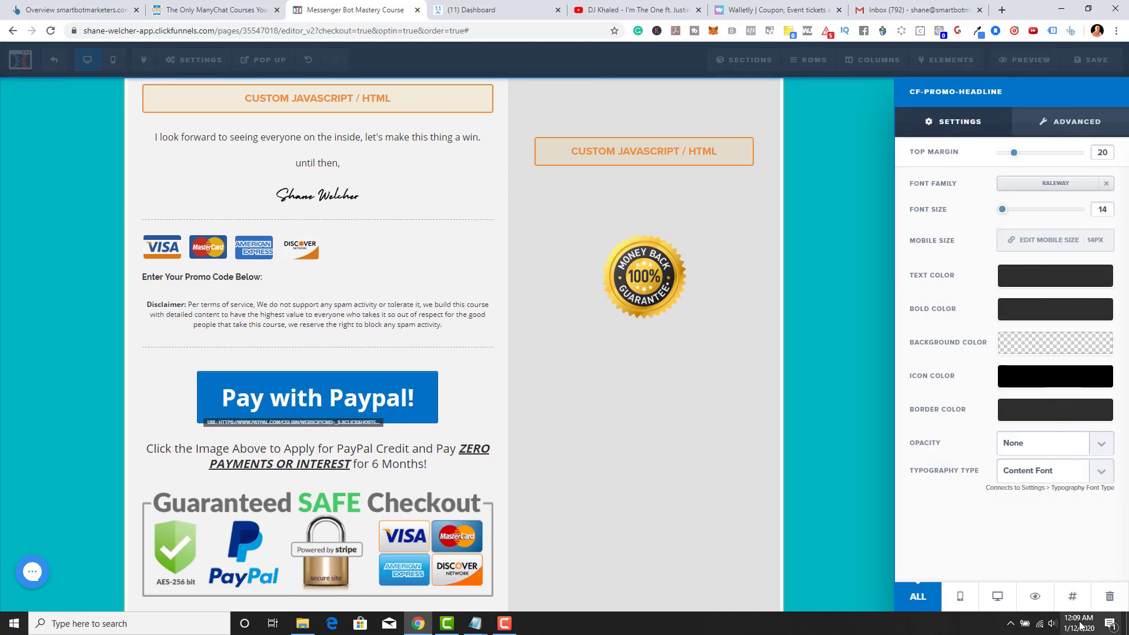
left_click(1036, 596)
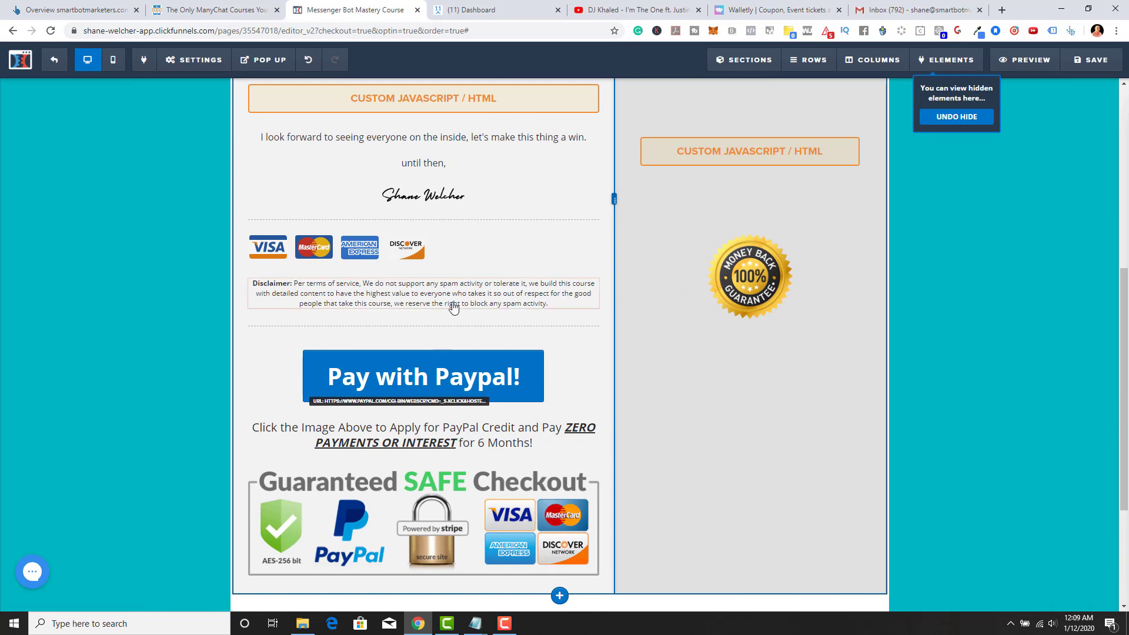
Review the page's element list to check that the promo code input and its headline are hidden.
scroll(492, 335, "up", 3)
scroll(588, 467, "up", 4)
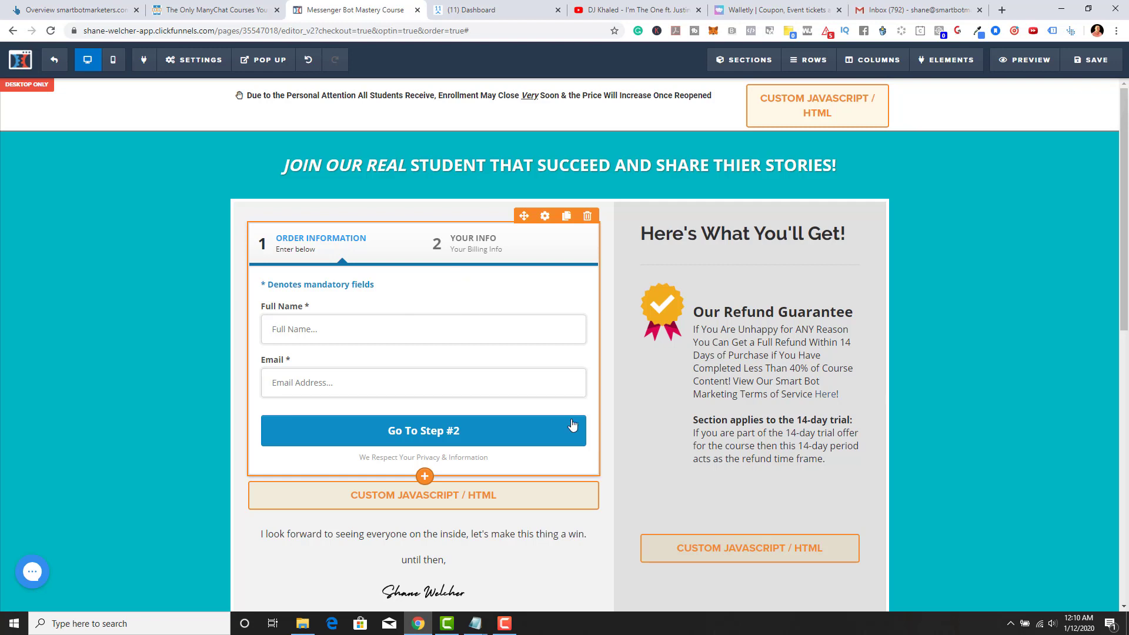
left_click(947, 59)
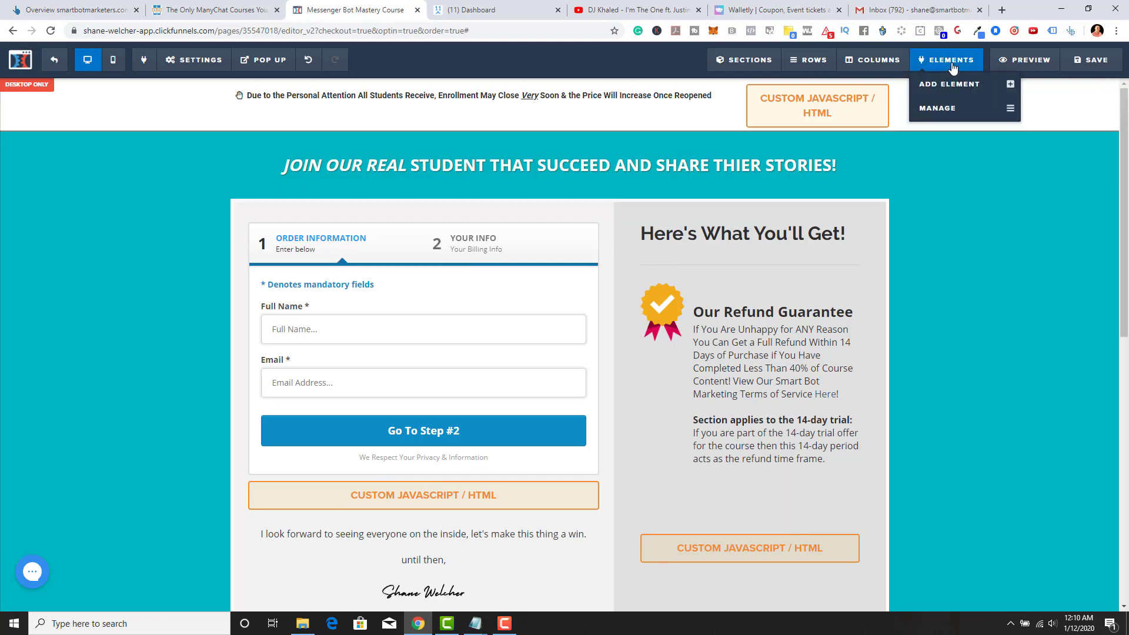
left_click(958, 110)
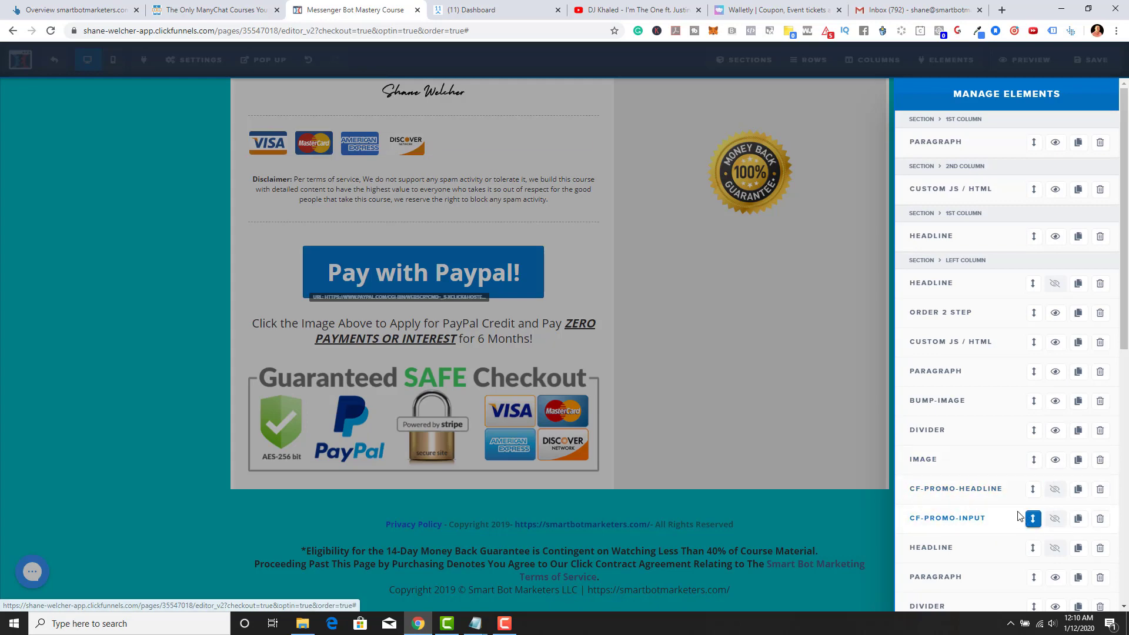
scroll(1035, 523, "down", 8)
scroll(1037, 530, "up", 8)
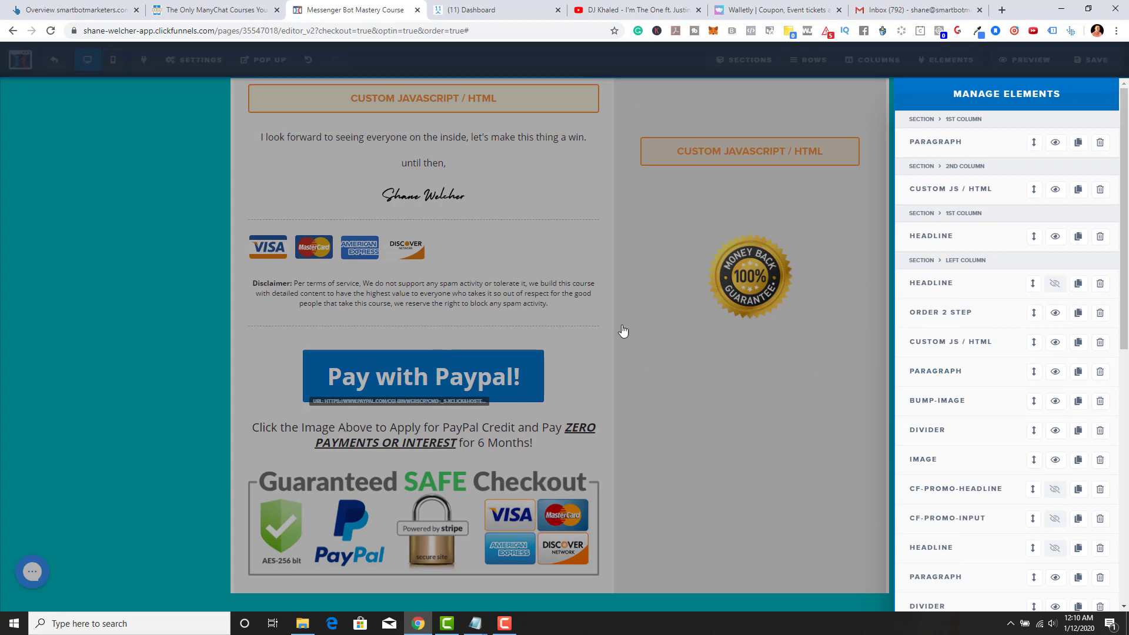
left_click(655, 290)
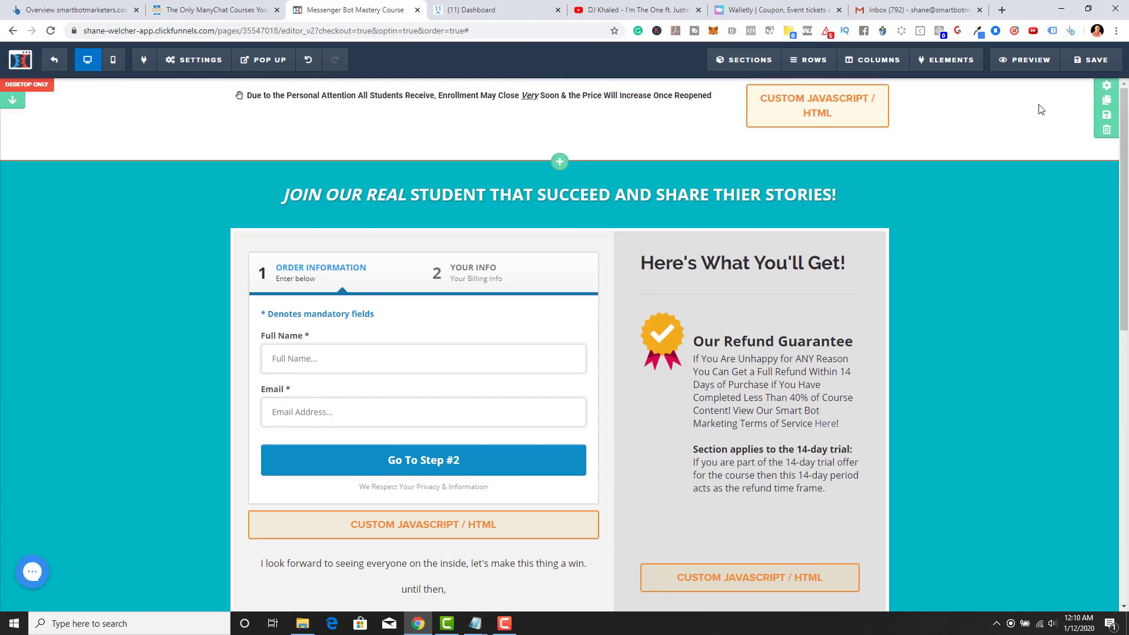
Save the page, preview it, and advance the order form to its billing step with a full name and e-mail.
left_click(1089, 61)
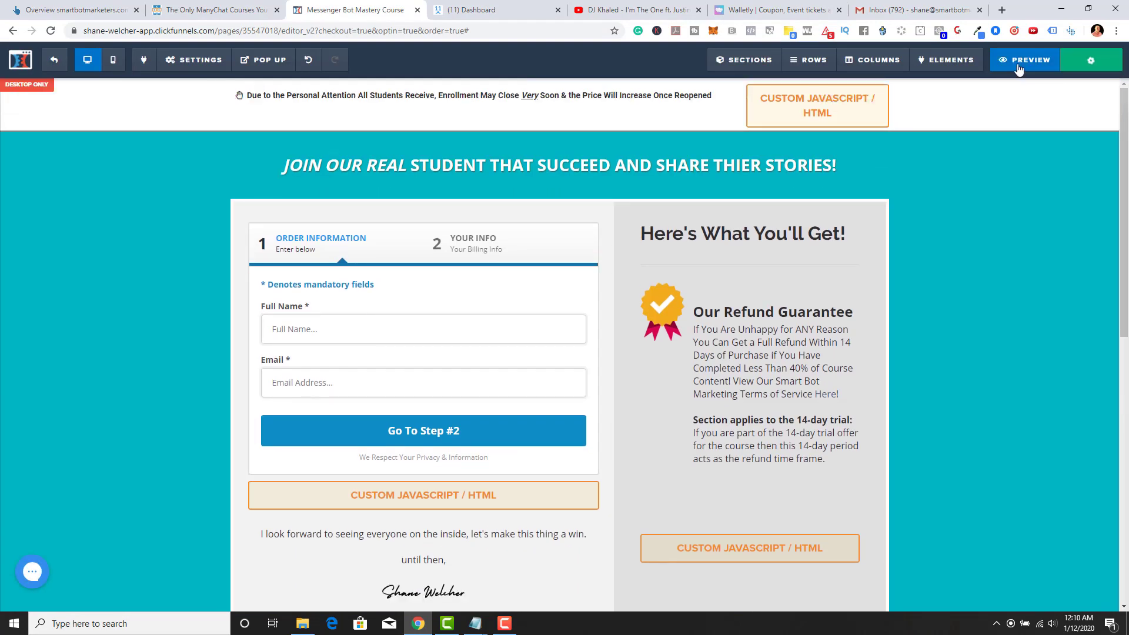
left_click(1022, 61)
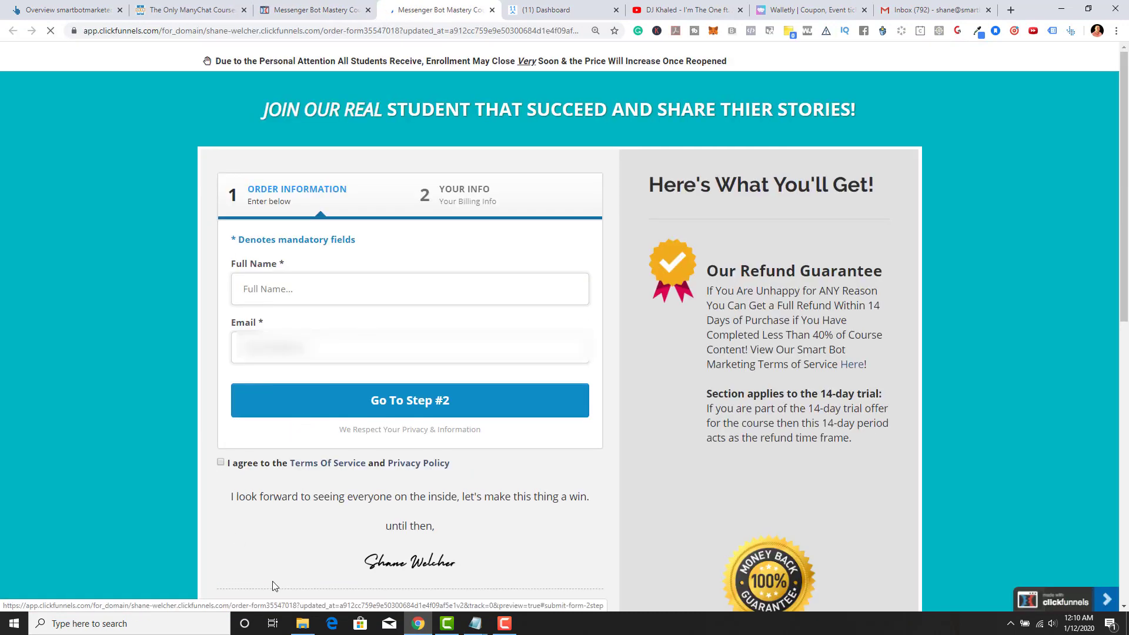
left_click(379, 353)
left_click(389, 402)
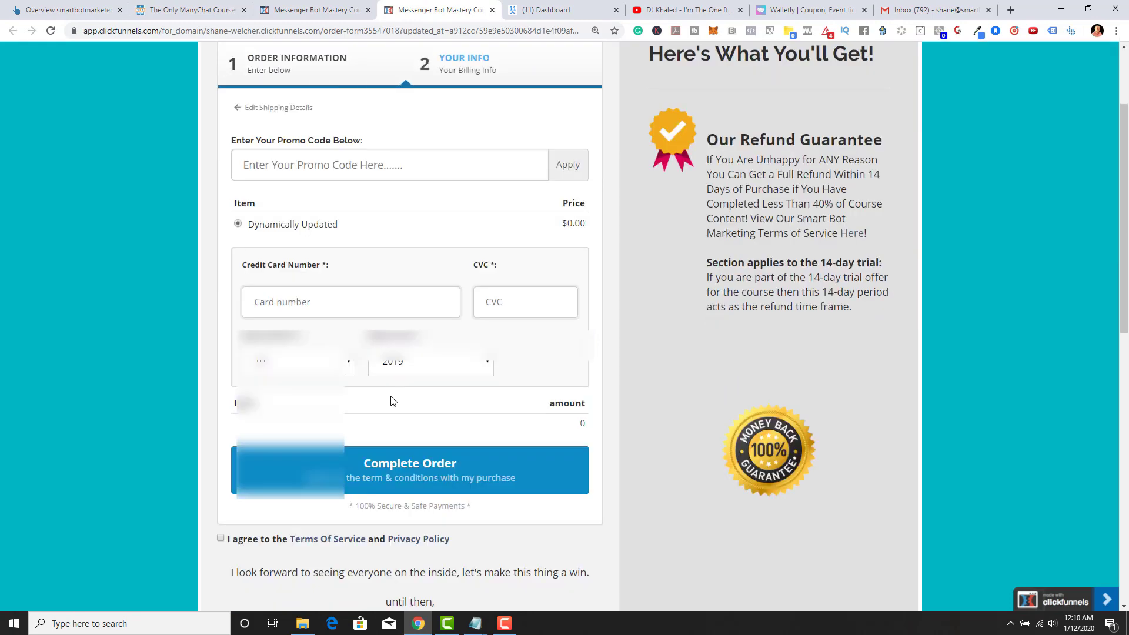
Check the promo code field on the preview's billing step, revisit the order information step, and close the preview.
left_click(368, 170)
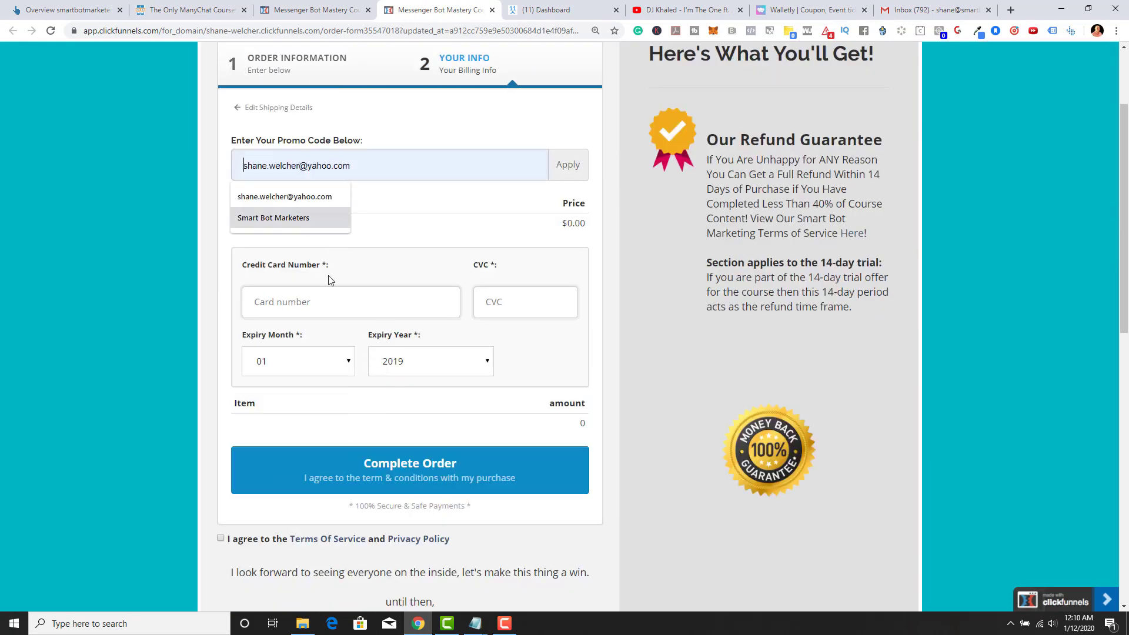
left_click(333, 63)
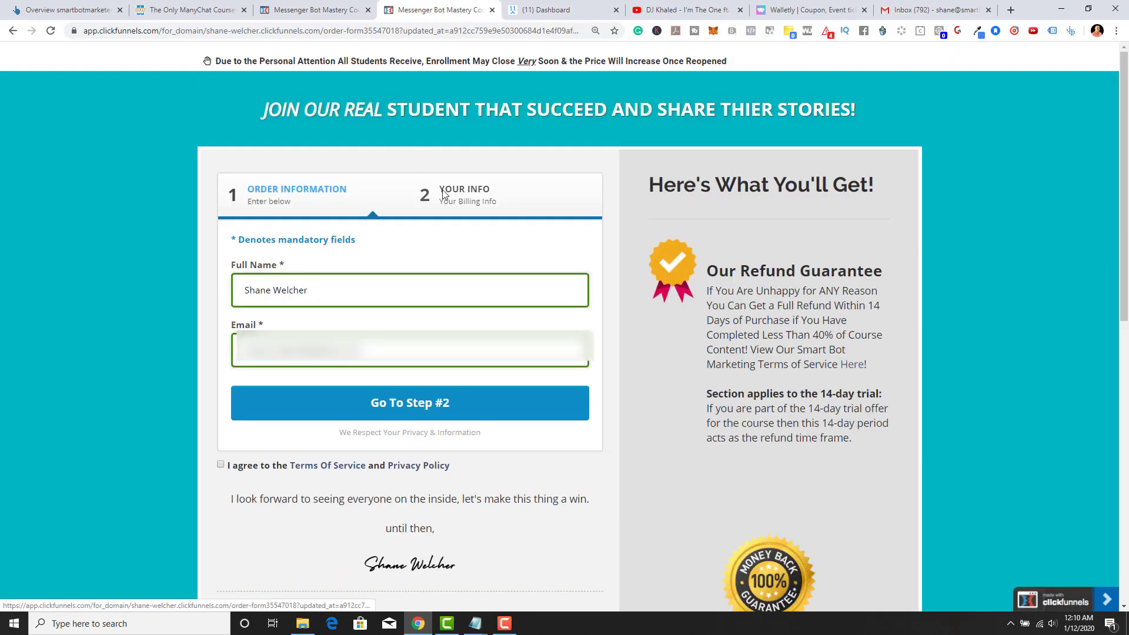
left_click(434, 393)
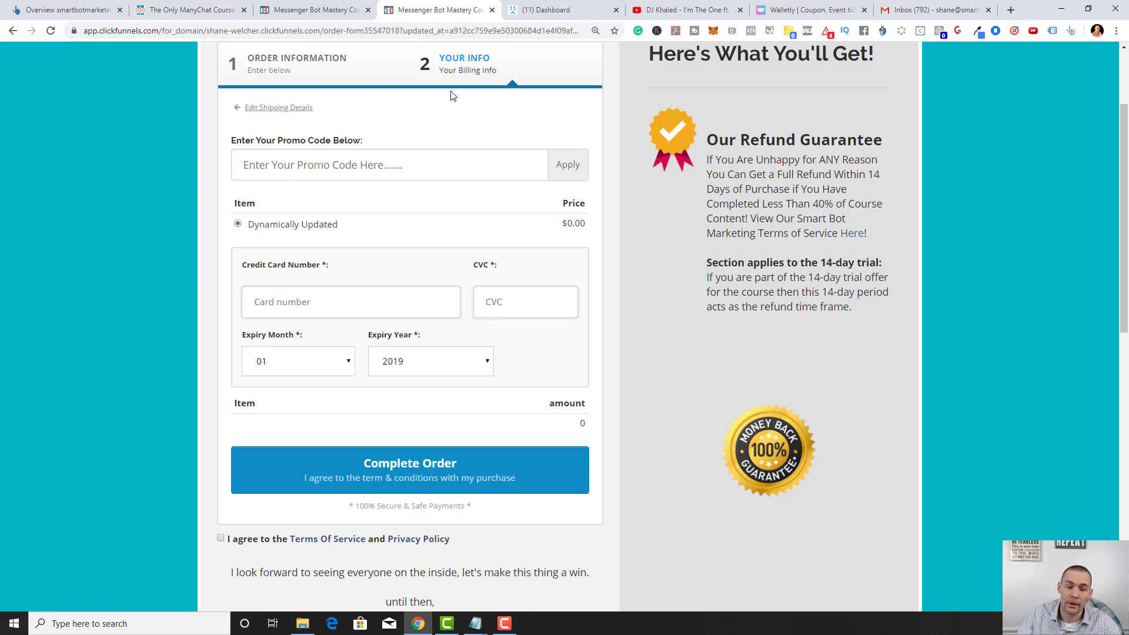
left_click(492, 10)
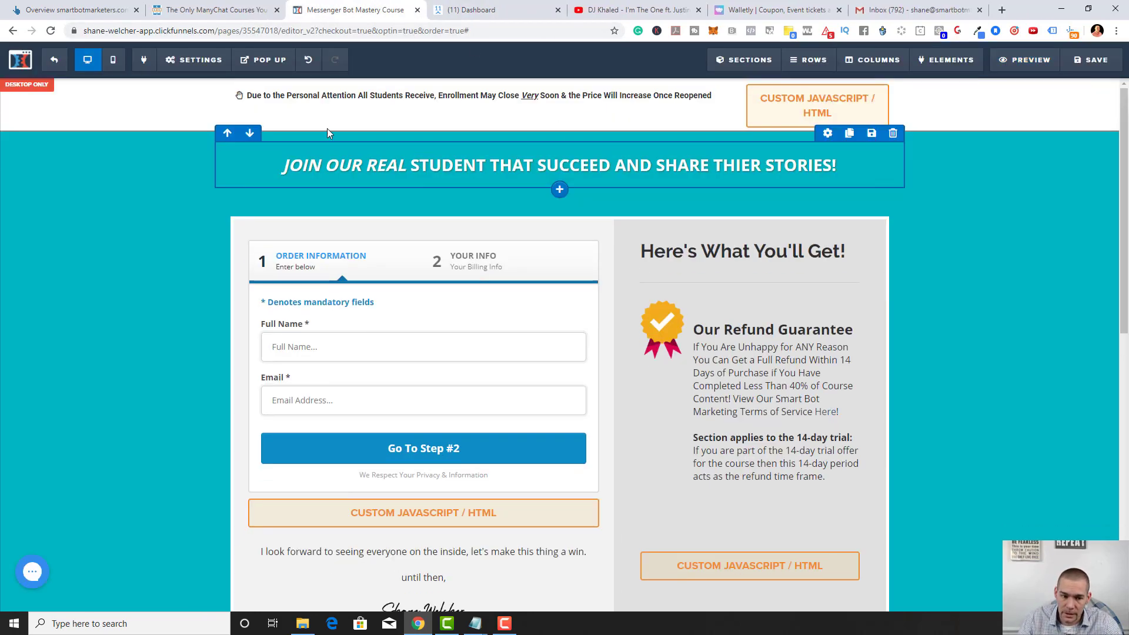
Open the page's footer tracking code and look through the promo code script.
left_click(182, 59)
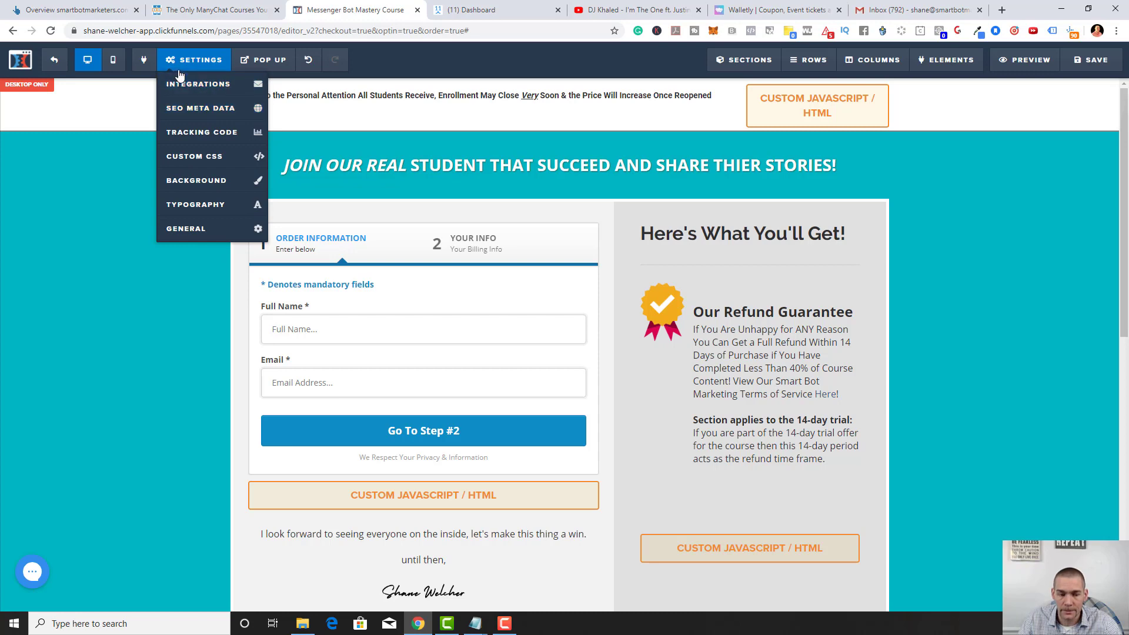
left_click(188, 133)
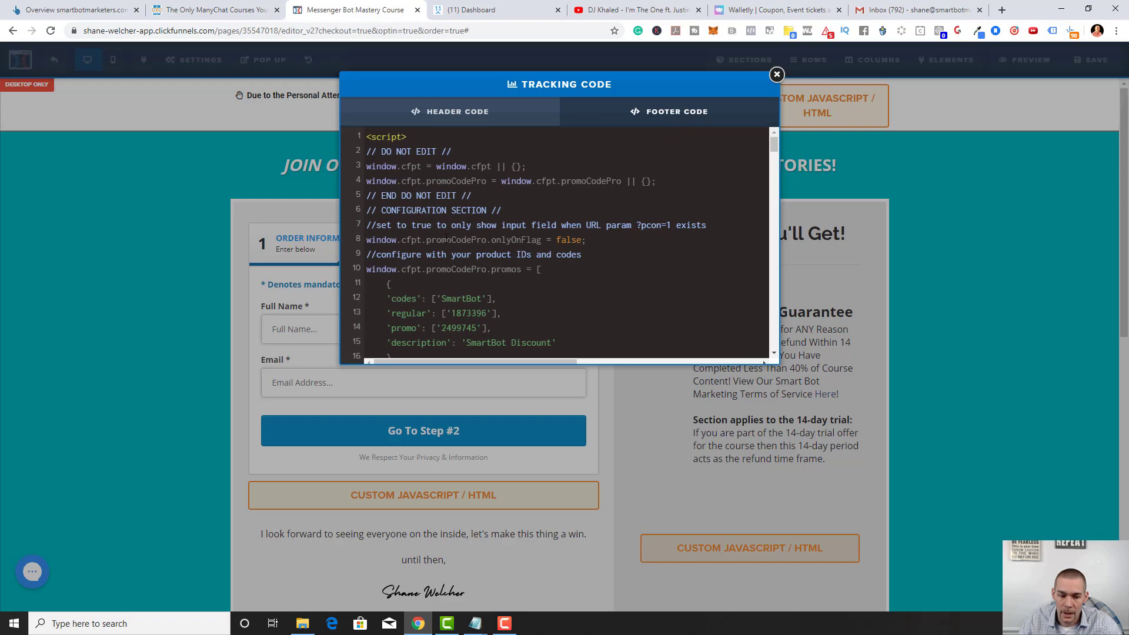
scroll(447, 238, "down", 15)
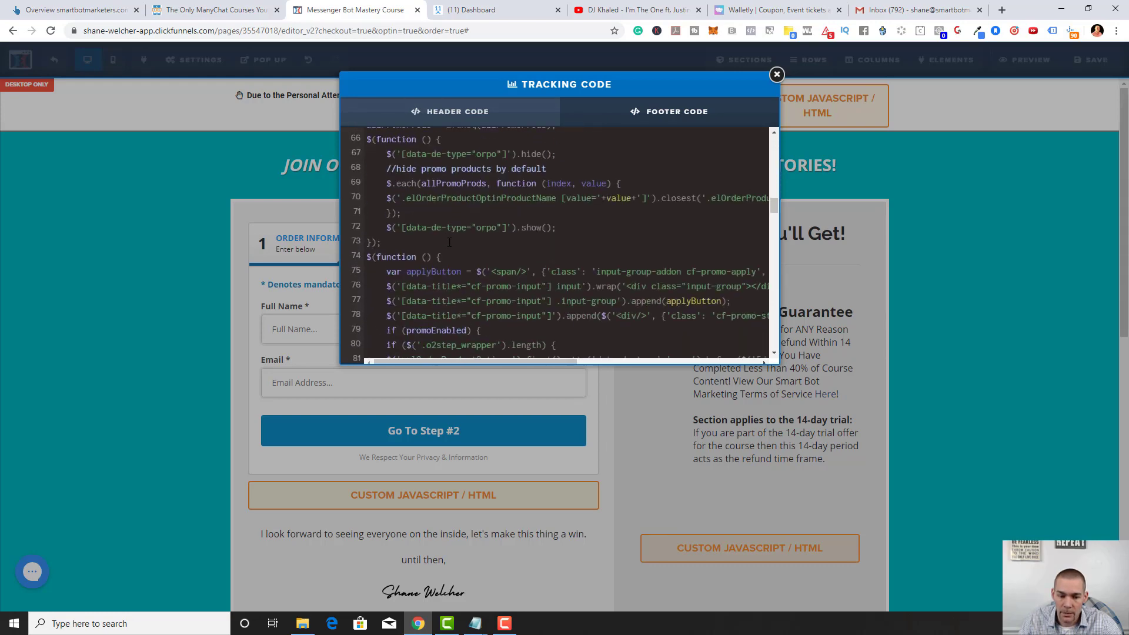
scroll(450, 243, "down", 8)
scroll(470, 229, "up", 14)
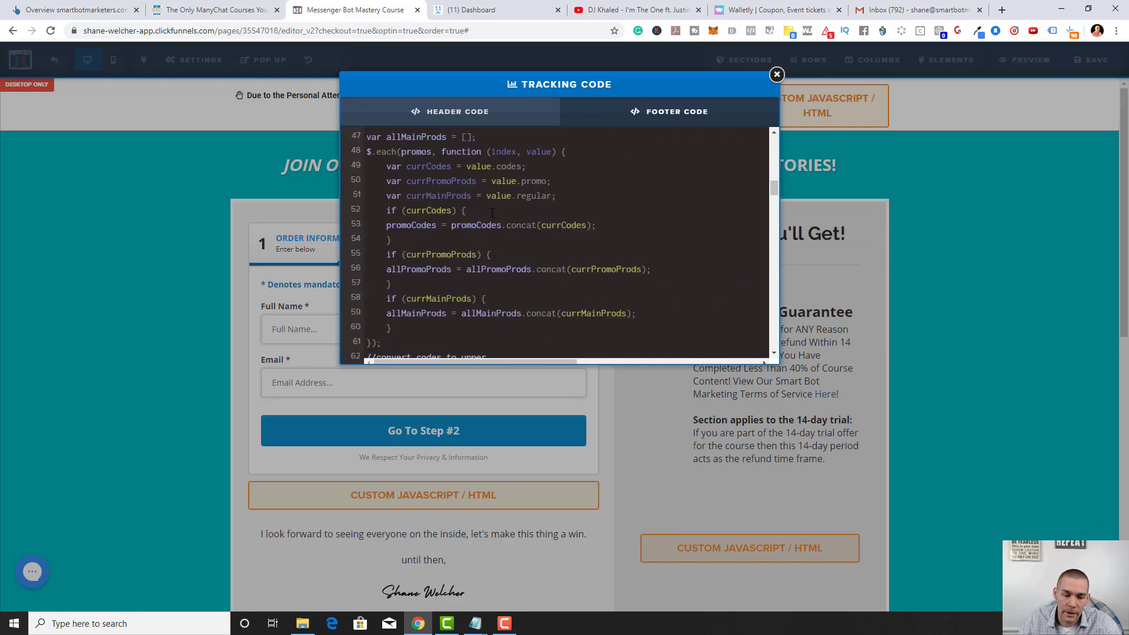
scroll(492, 213, "up", 15)
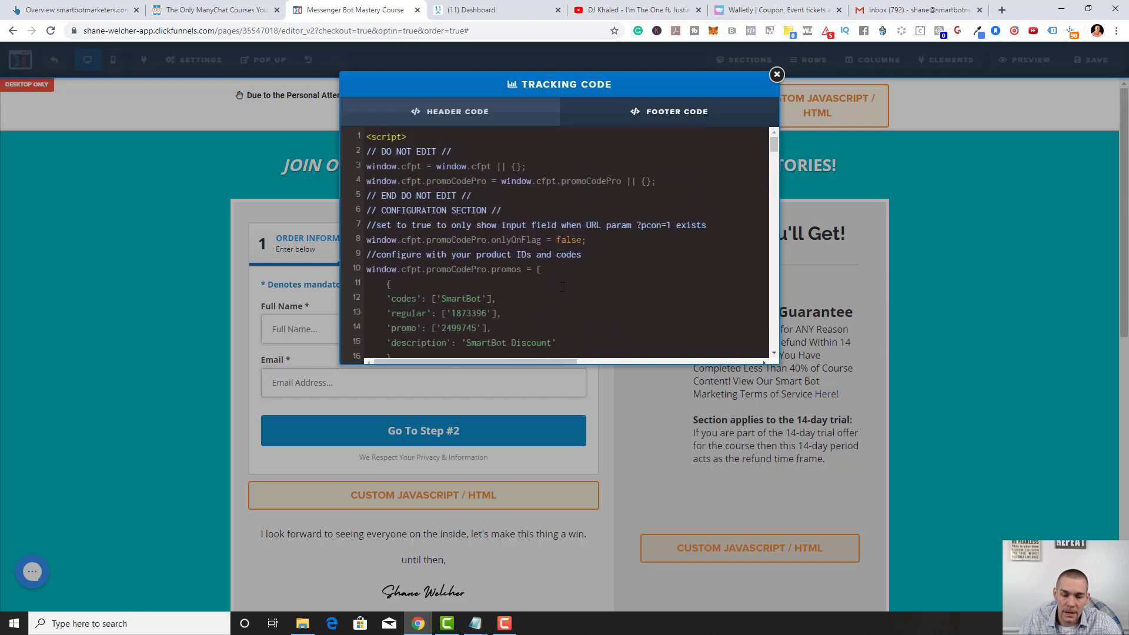
Examine the SmartBot and dollar promo entries in the script's configuration section.
left_click_drag(562, 342, 367, 298)
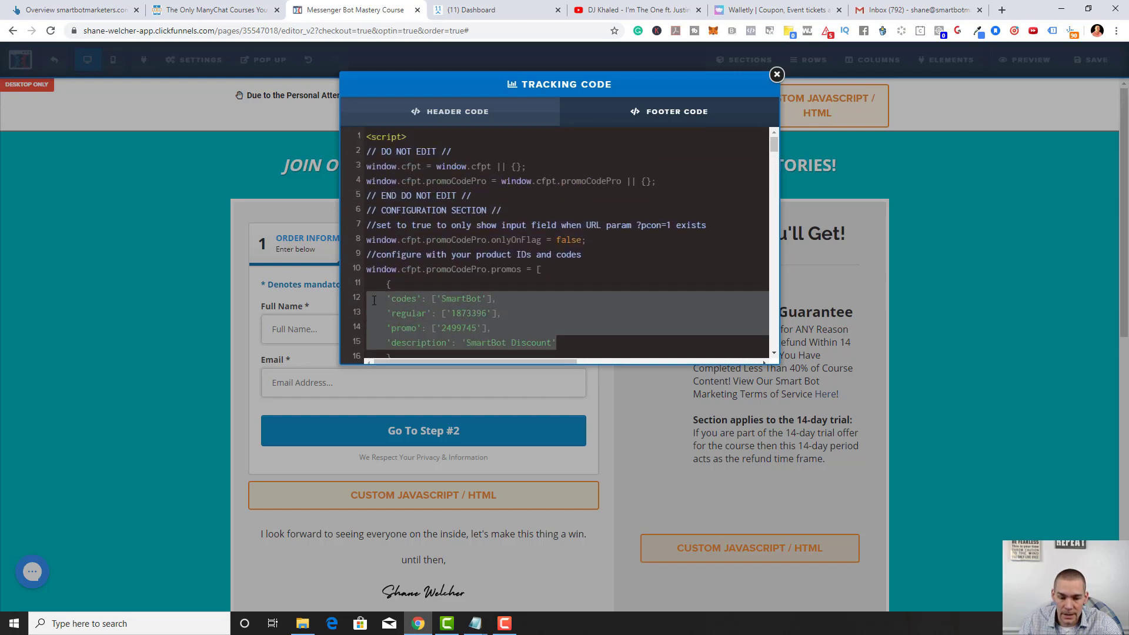
scroll(575, 309, "down", 3)
left_click_drag(575, 308, 388, 258)
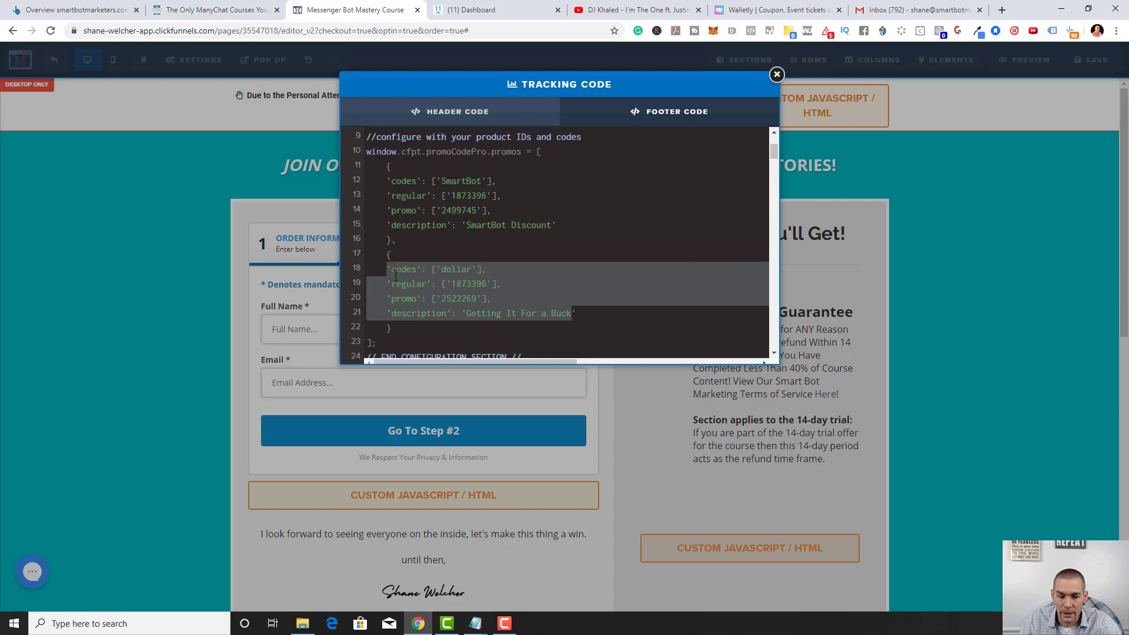
left_click(586, 250)
scroll(562, 253, "up", 3)
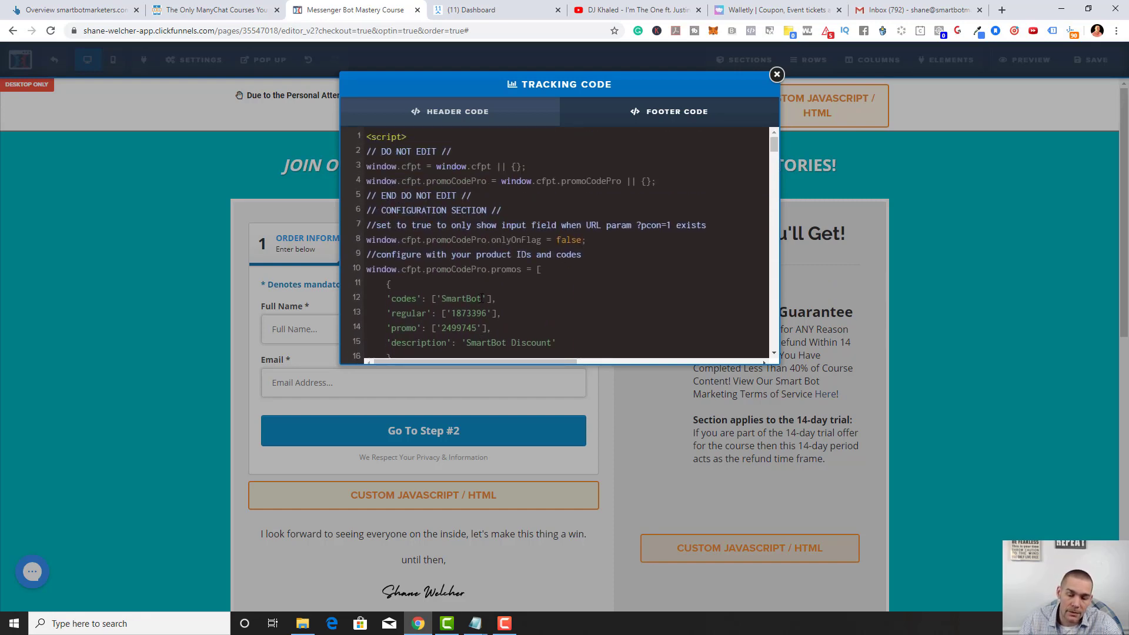
Set the first promo entry's code to Discount in the footer script, close the script, and save the page.
left_click_drag(483, 298, 439, 300)
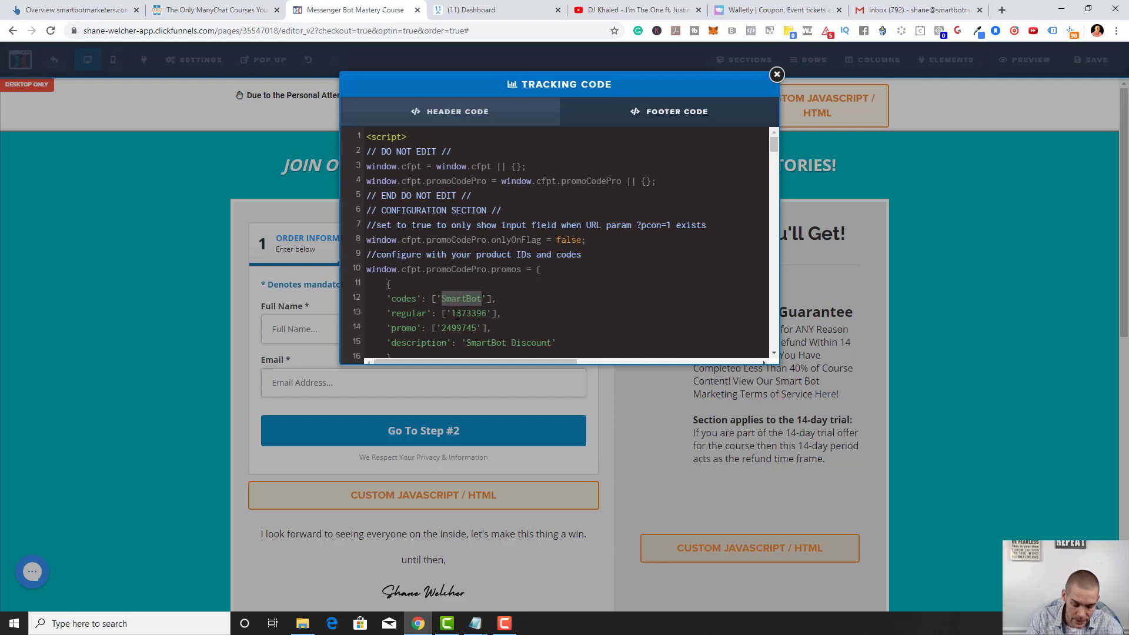
type("Dicoun")
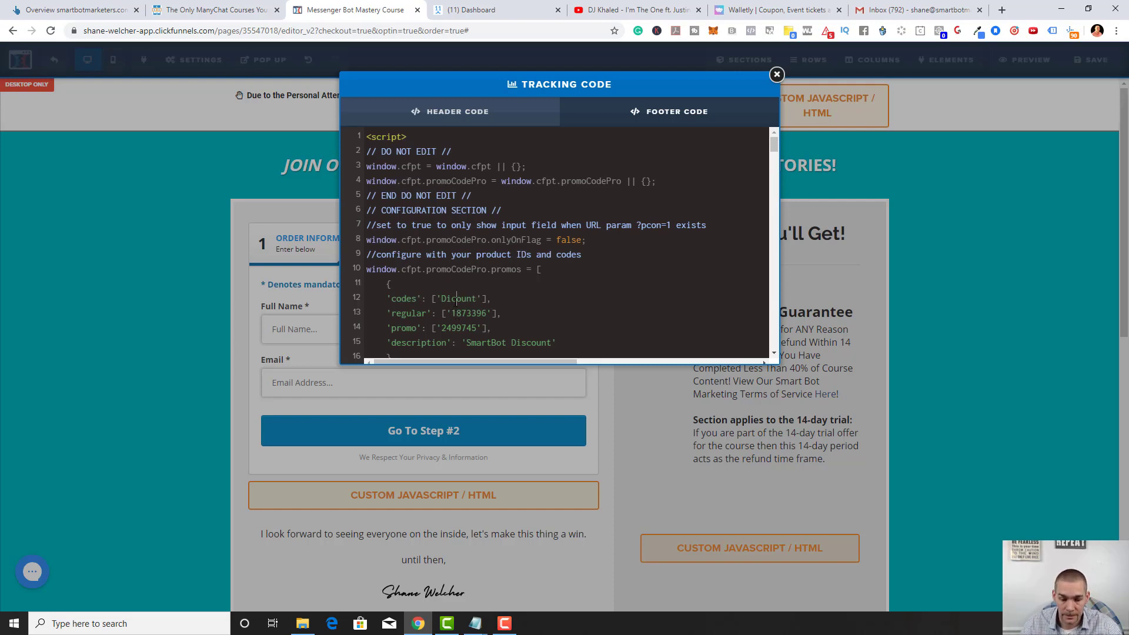
type("s")
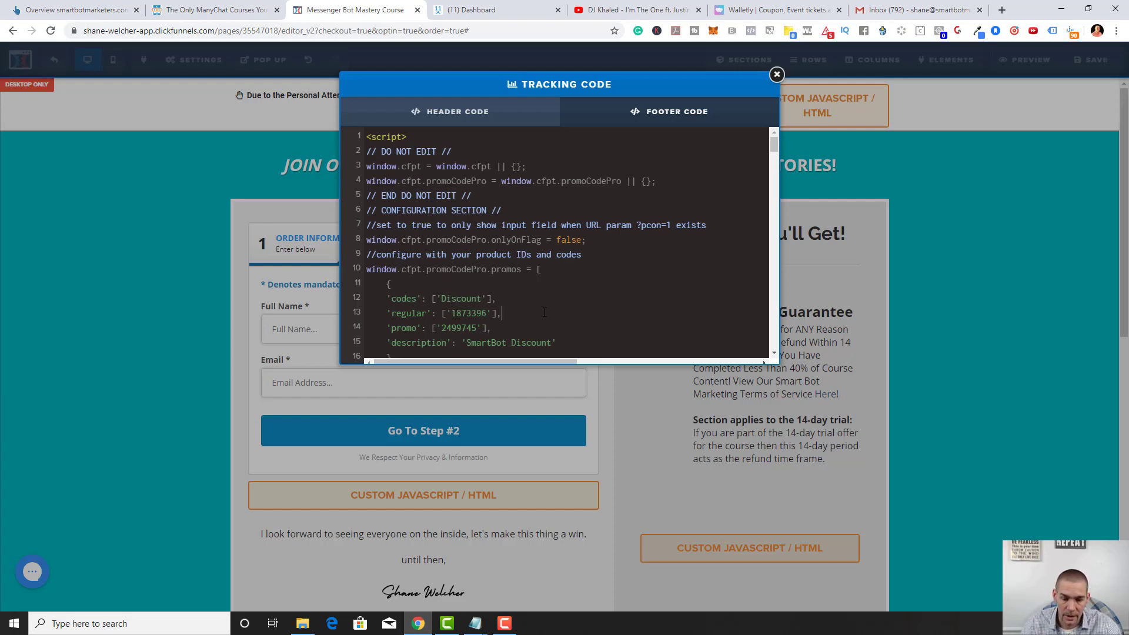
left_click_drag(488, 314, 449, 328)
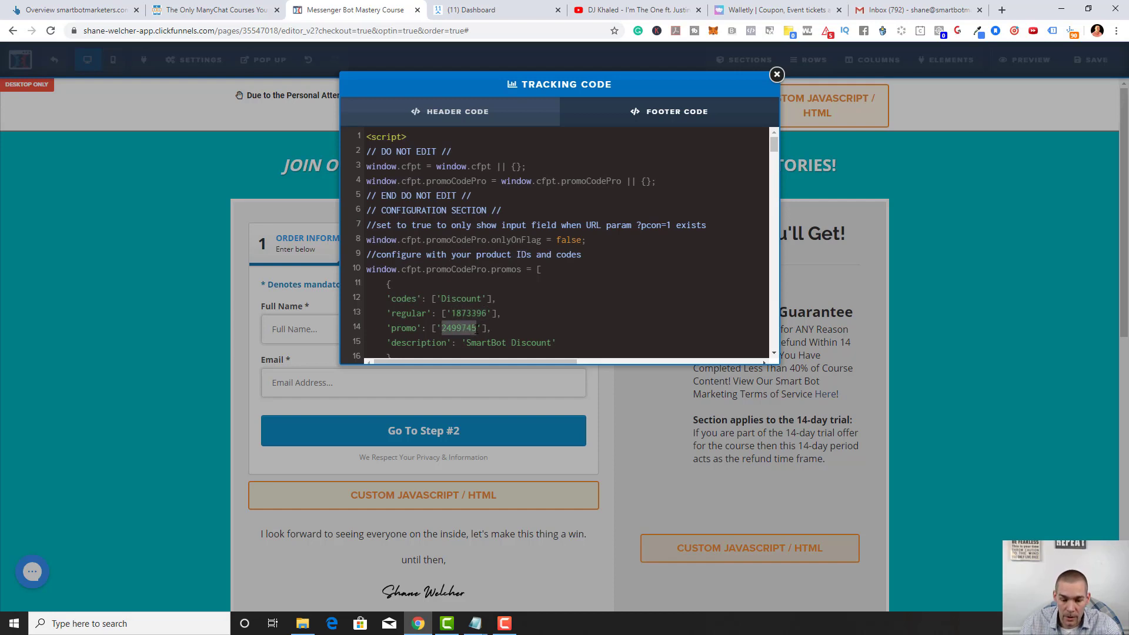
left_click(1010, 274)
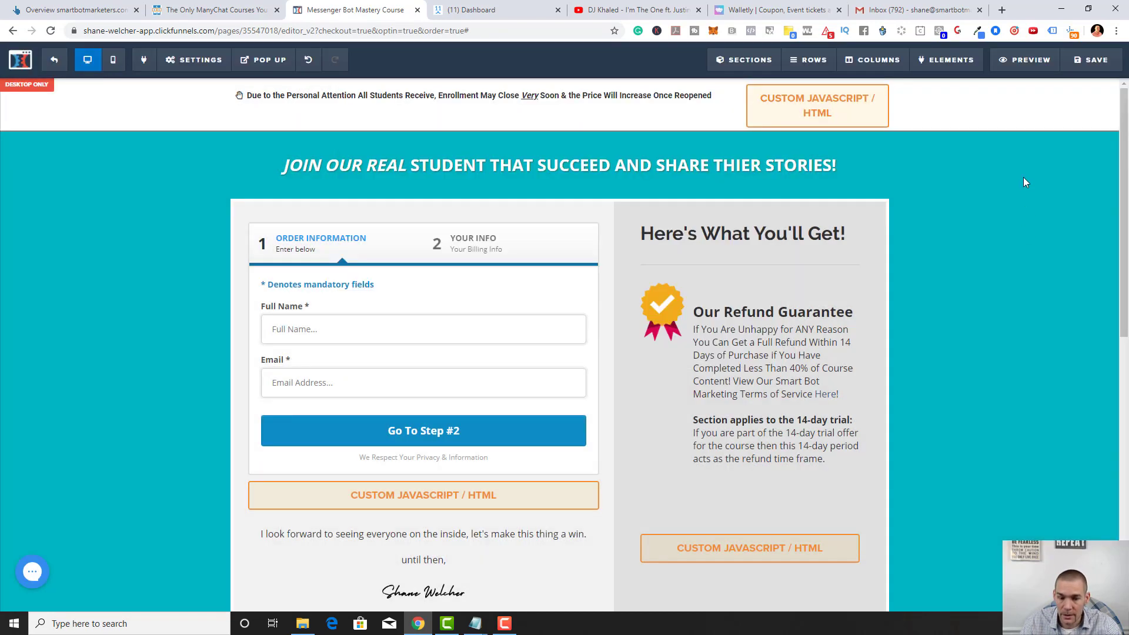
left_click(1091, 59)
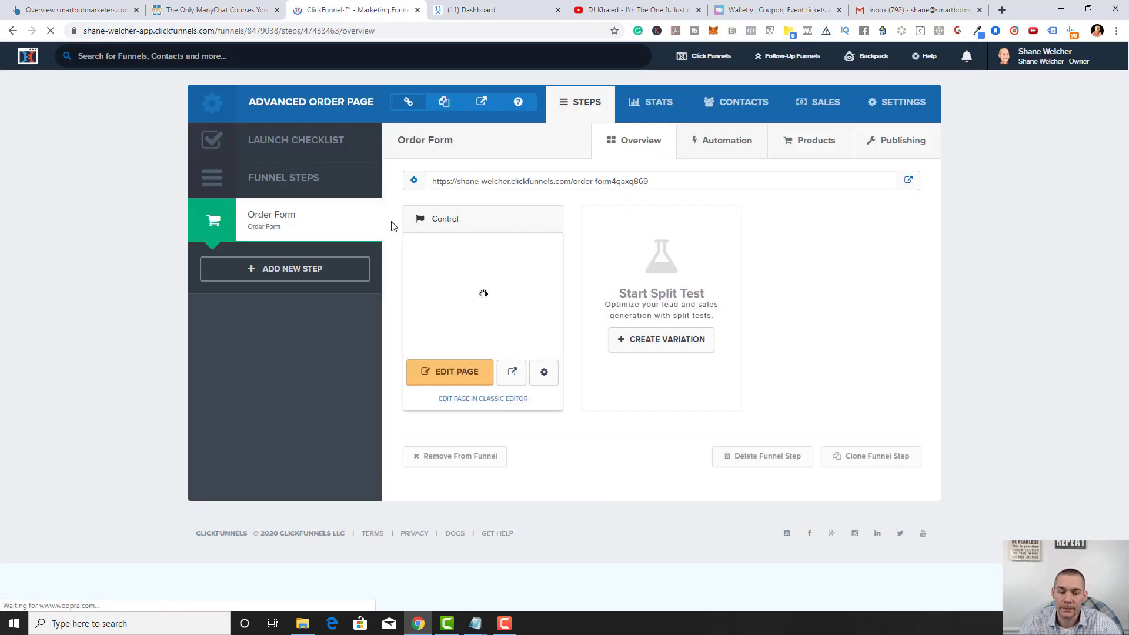
Add a one-time product with the Stripe integration to the Order Form step and save its payment options.
left_click(818, 141)
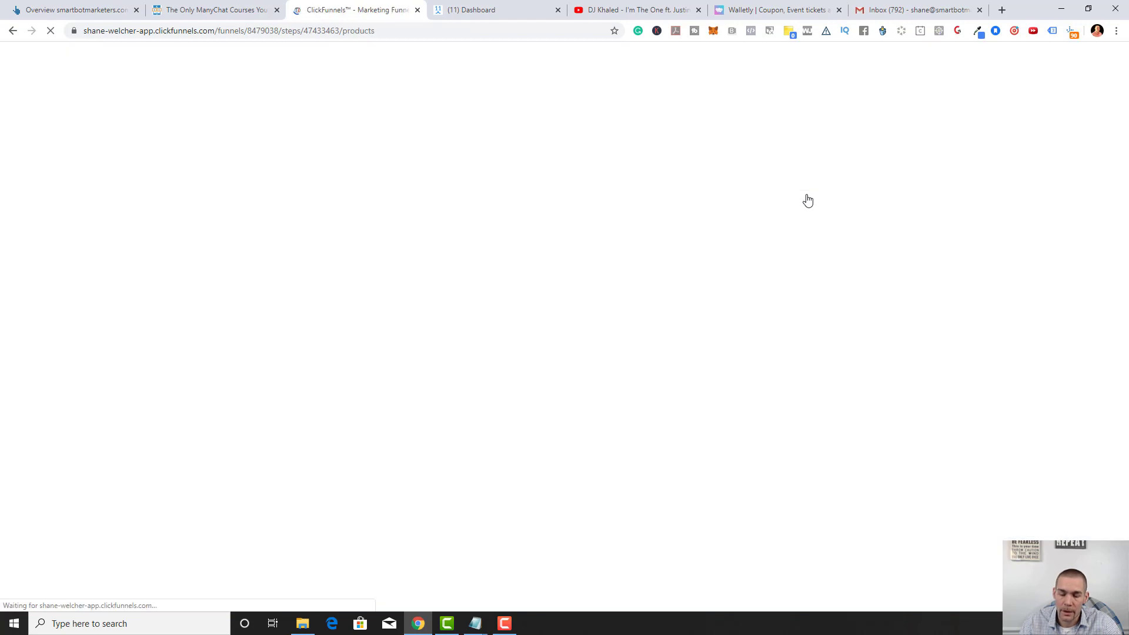
left_click(265, 250)
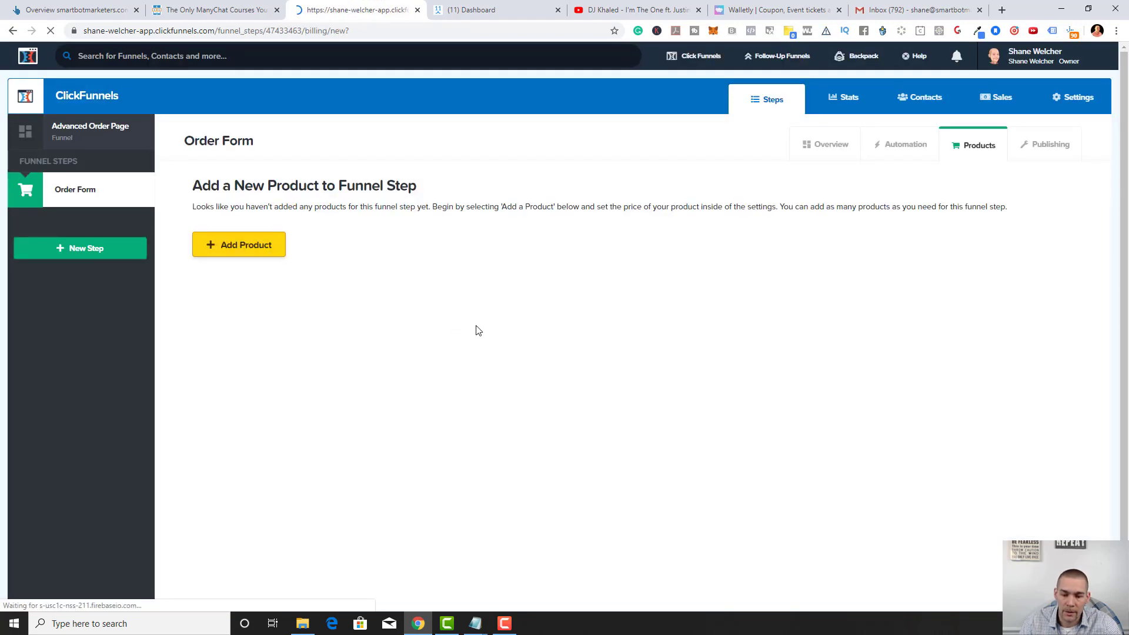
left_click(306, 262)
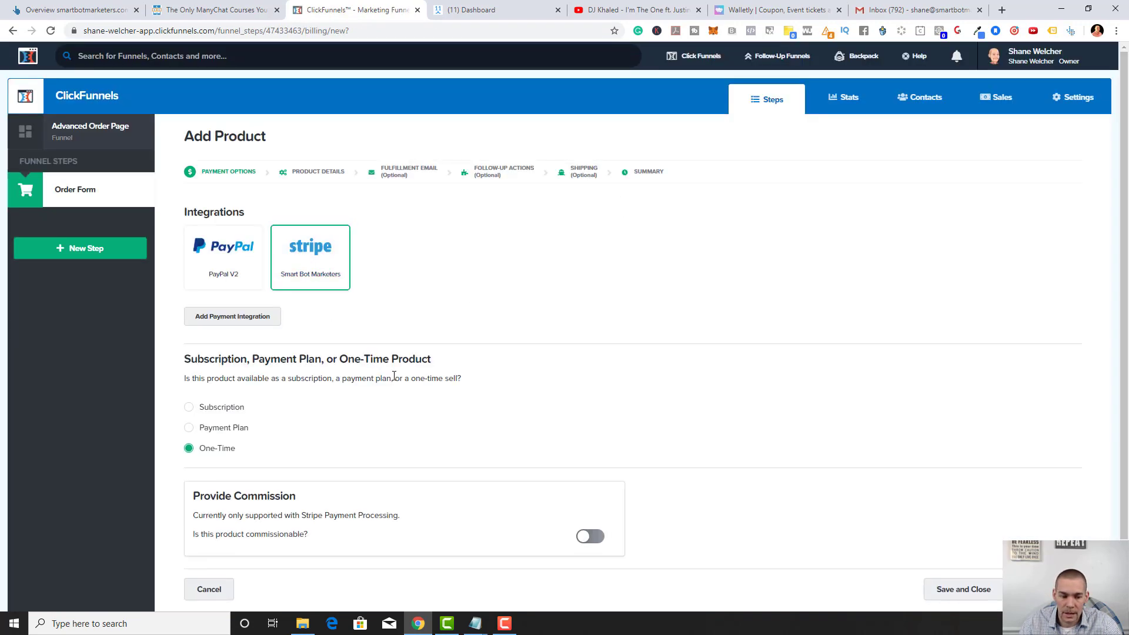
left_click(980, 582)
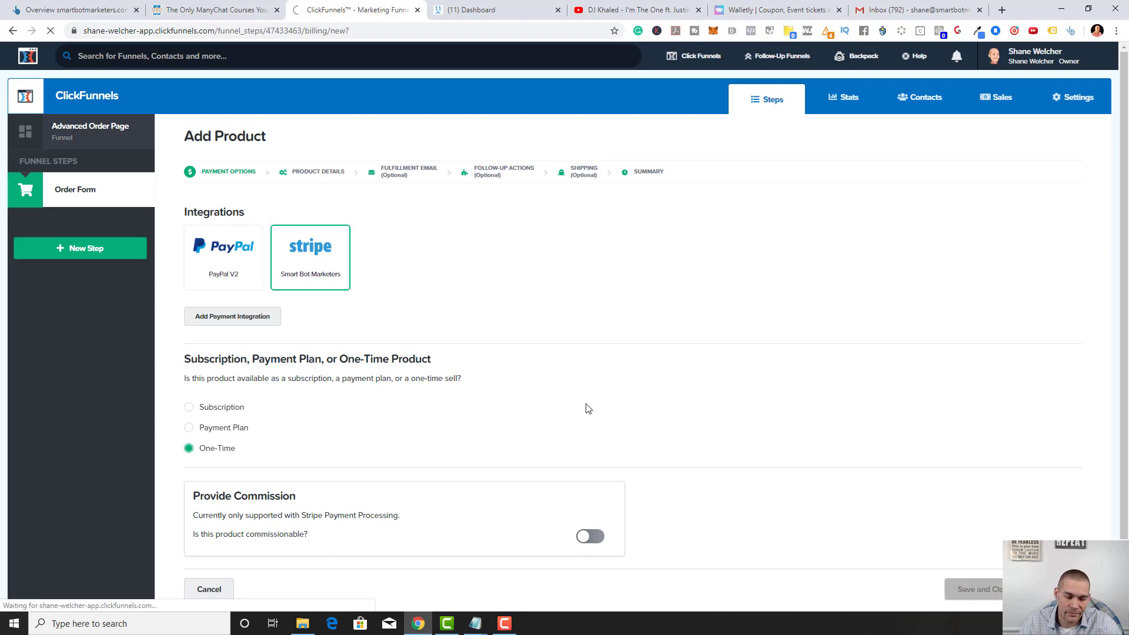
Name the new product Product Full Price and set its price to 400 USD.
left_click_drag(325, 234, 166, 234)
type("Product Full Price")
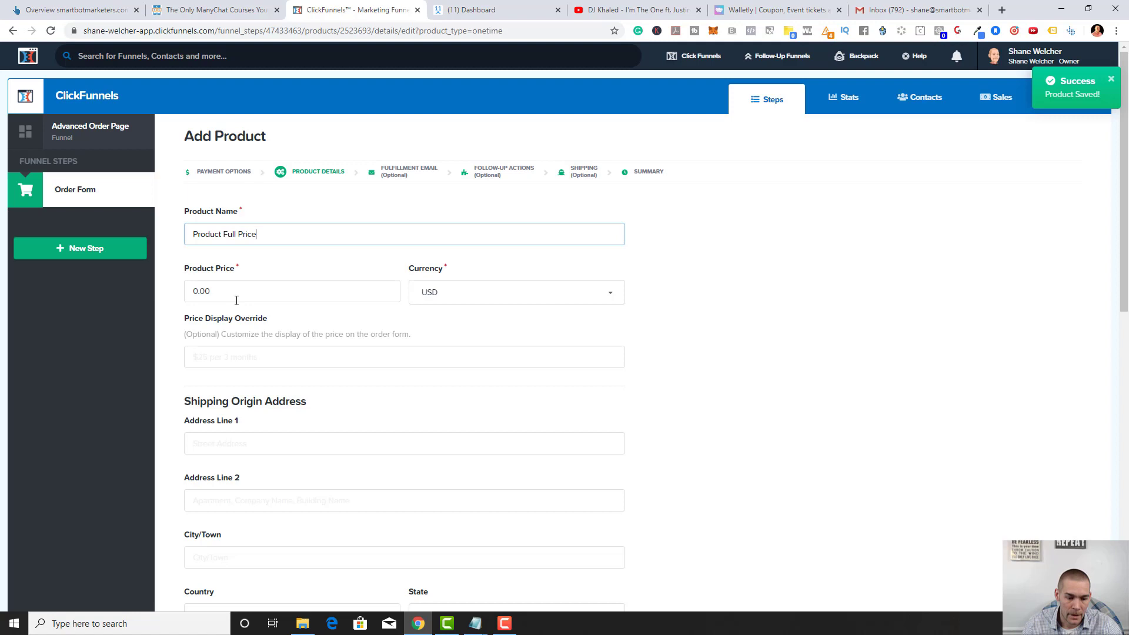
key("Tab")
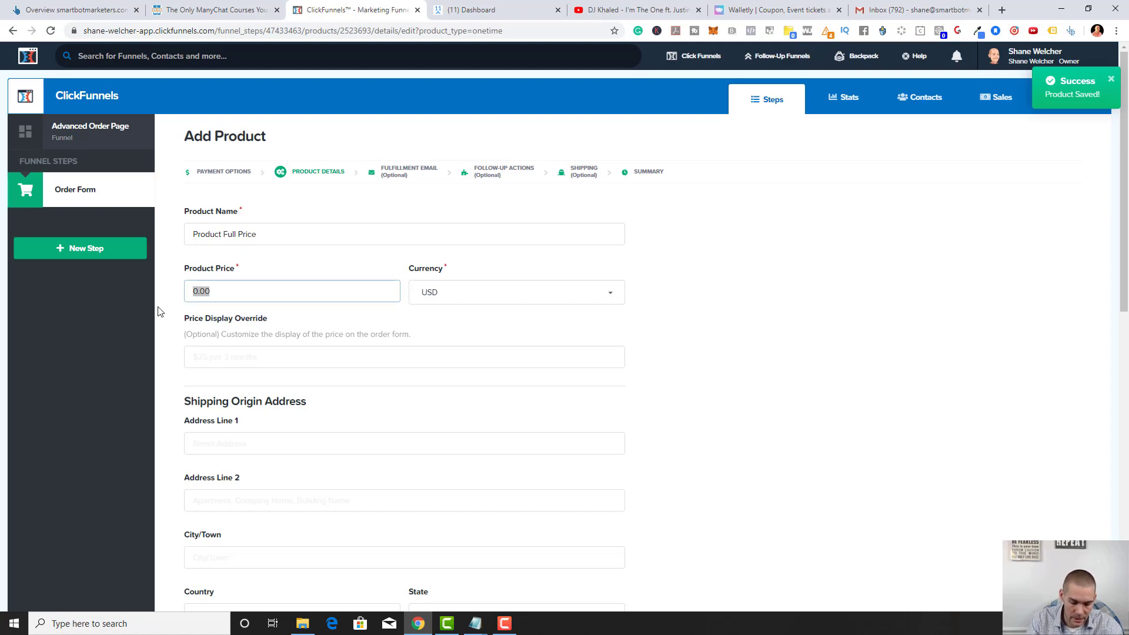
type("400")
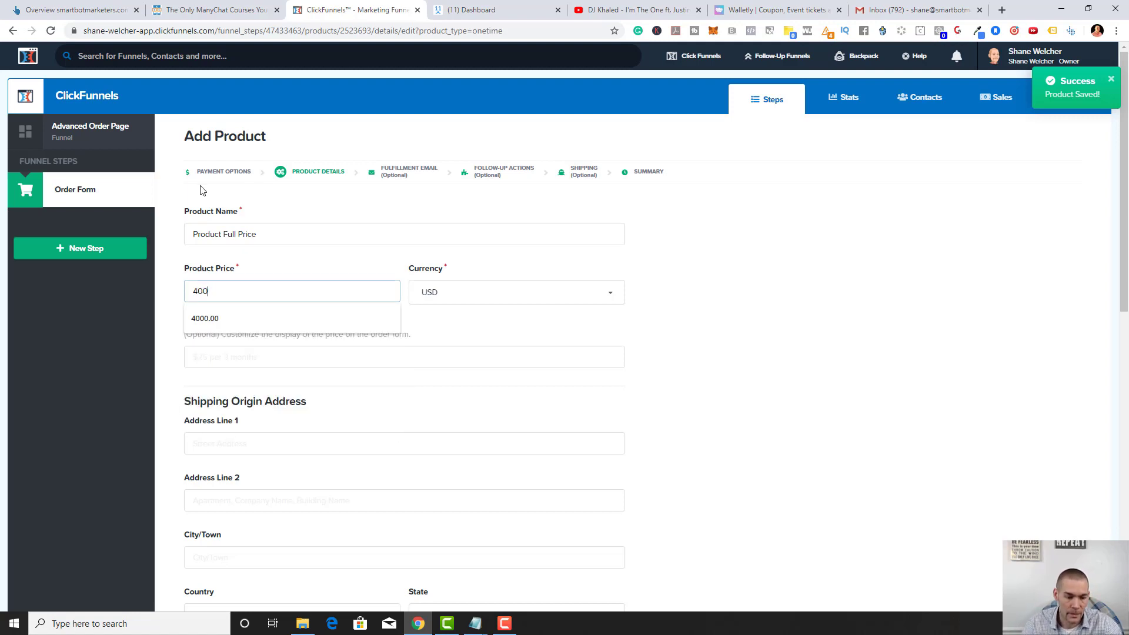
left_click(303, 277)
Copy the product name Product Full Price into the billing description and save the product details.
scroll(341, 398, "down", 8)
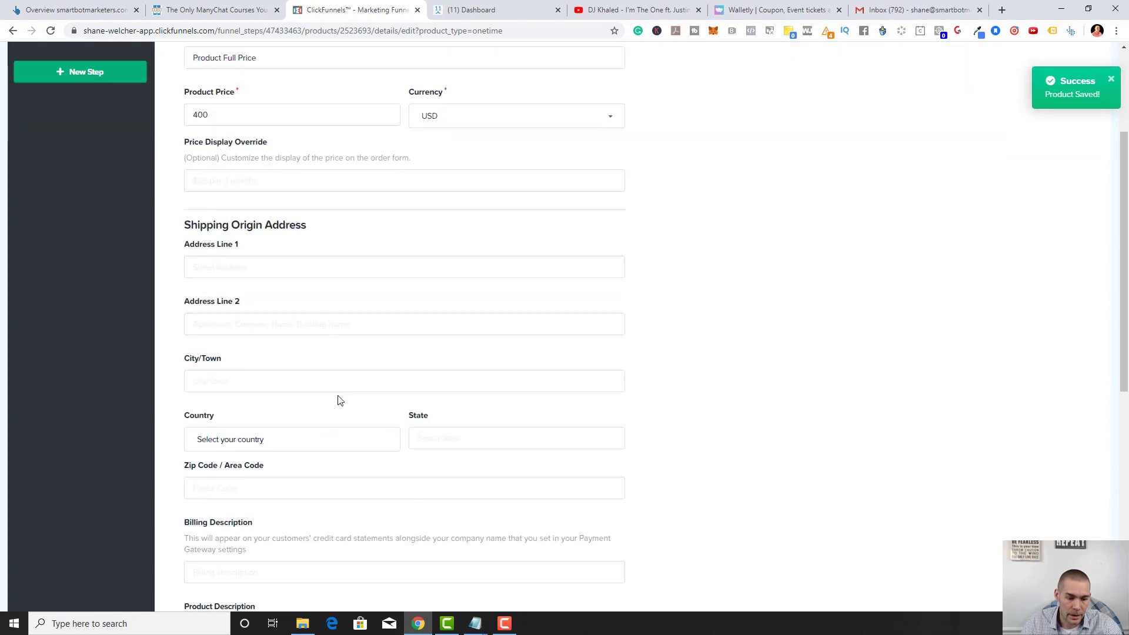
scroll(350, 212, "up", 8)
left_click_drag(259, 234, 182, 238)
key("ctrl+c")
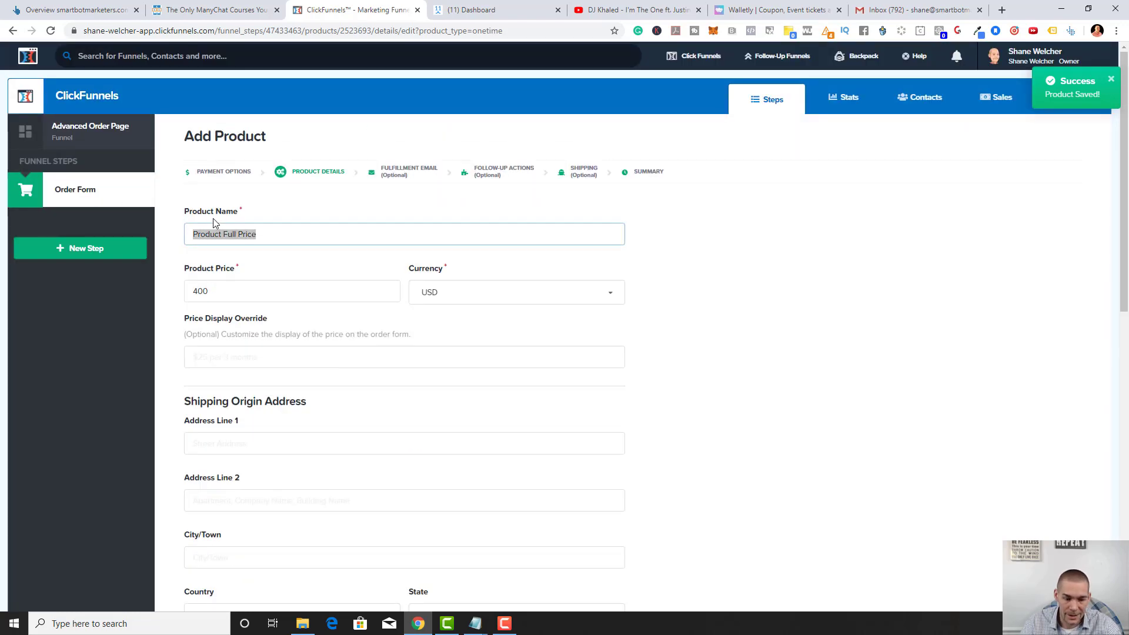
scroll(307, 360, "down", 5)
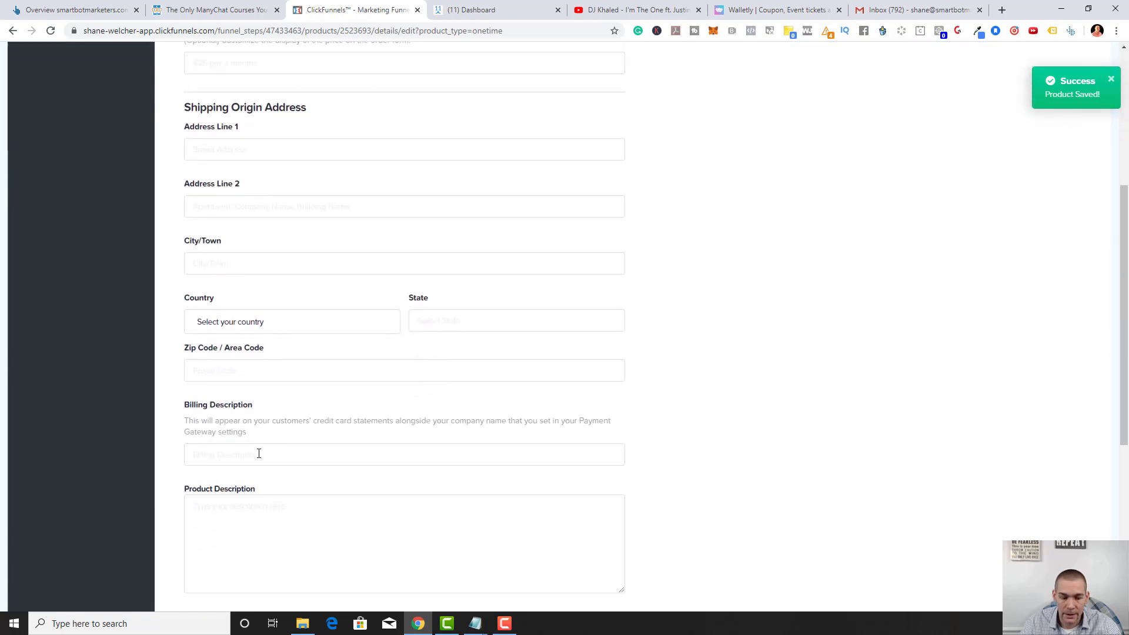
left_click(256, 456)
key("ctrl+v")
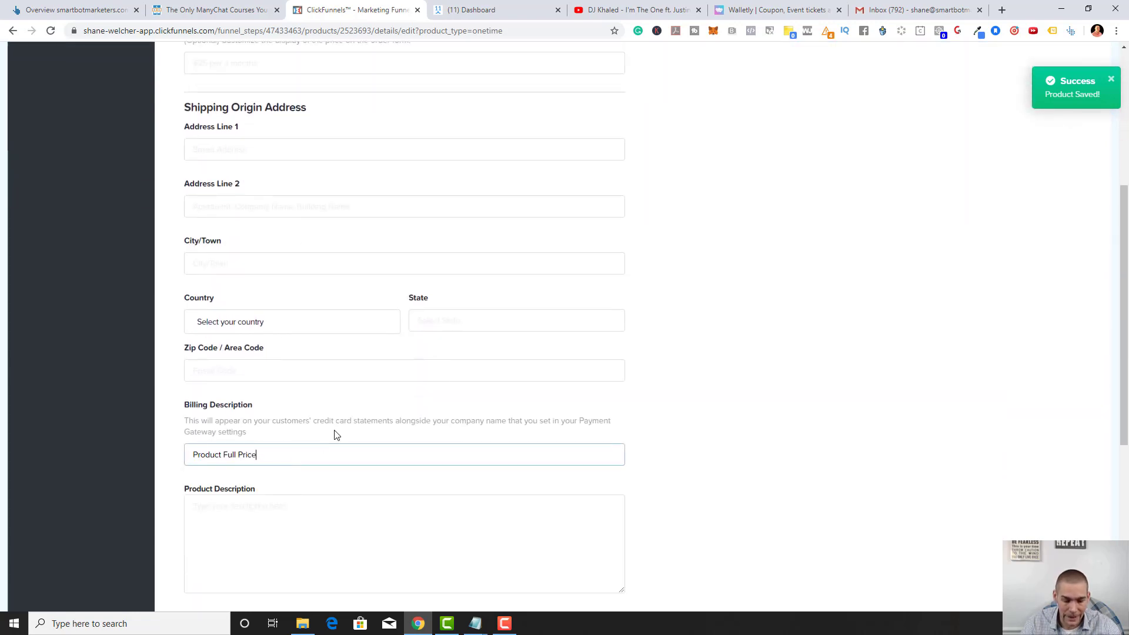
scroll(1011, 458, "down", 6)
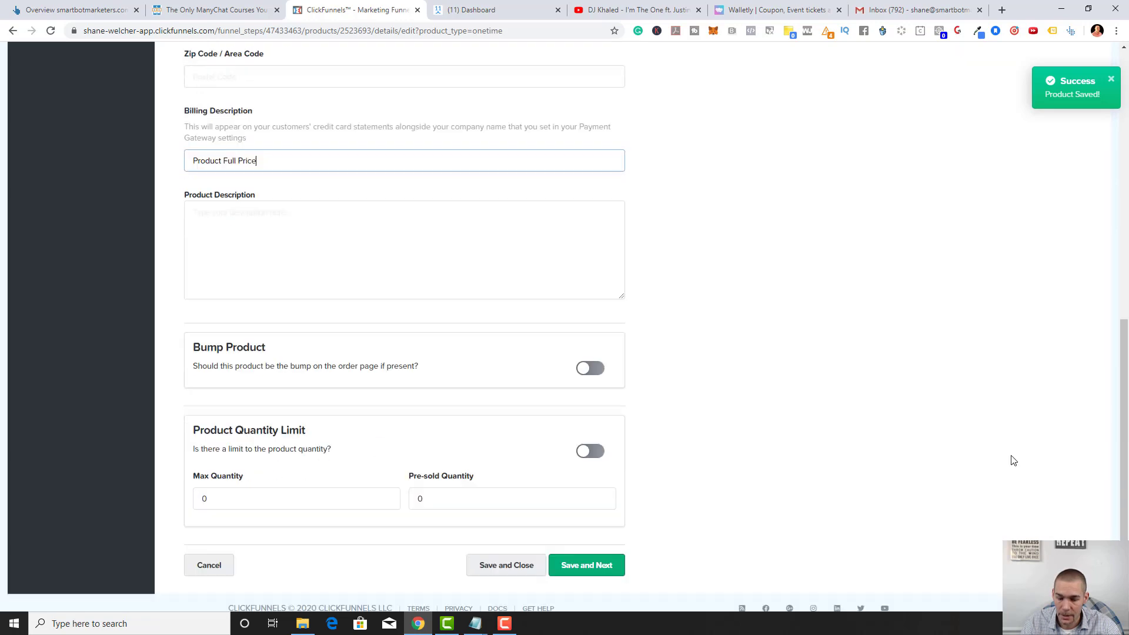
left_click(590, 516)
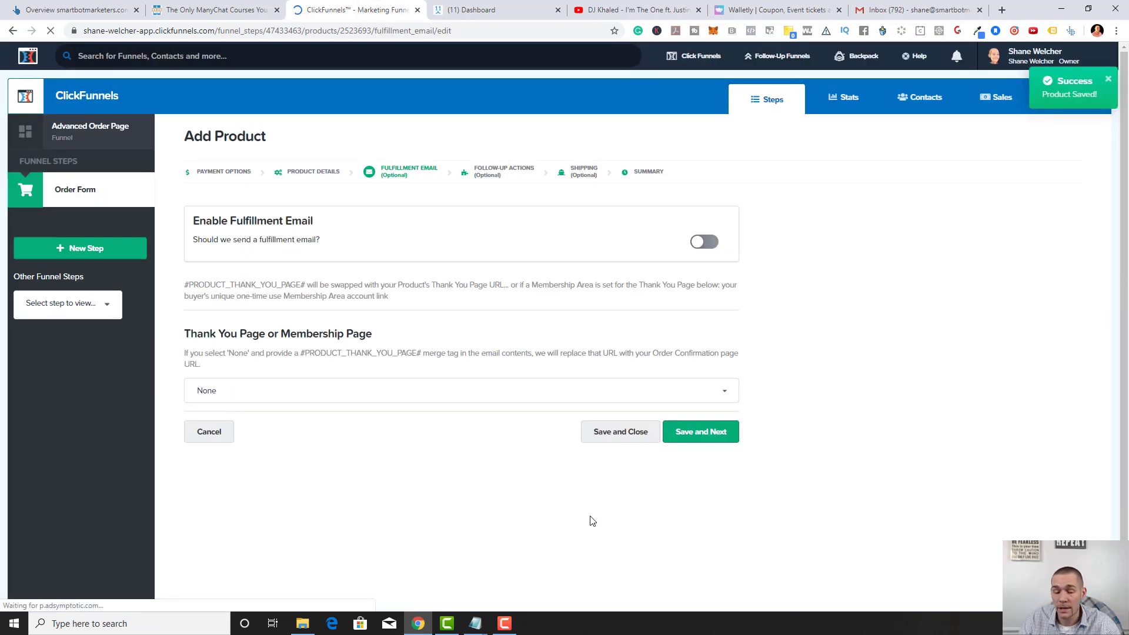
Save the full-price product's fulfillment email, follow-up and shipping settings with their defaults and return to the product list.
left_click(695, 433)
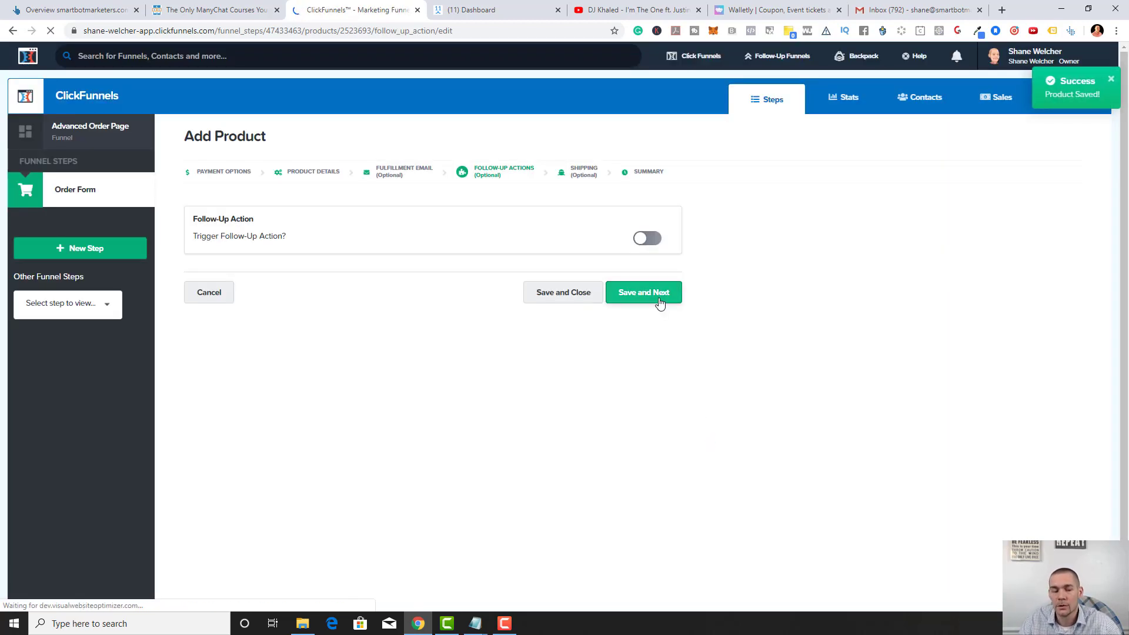
left_click(659, 303)
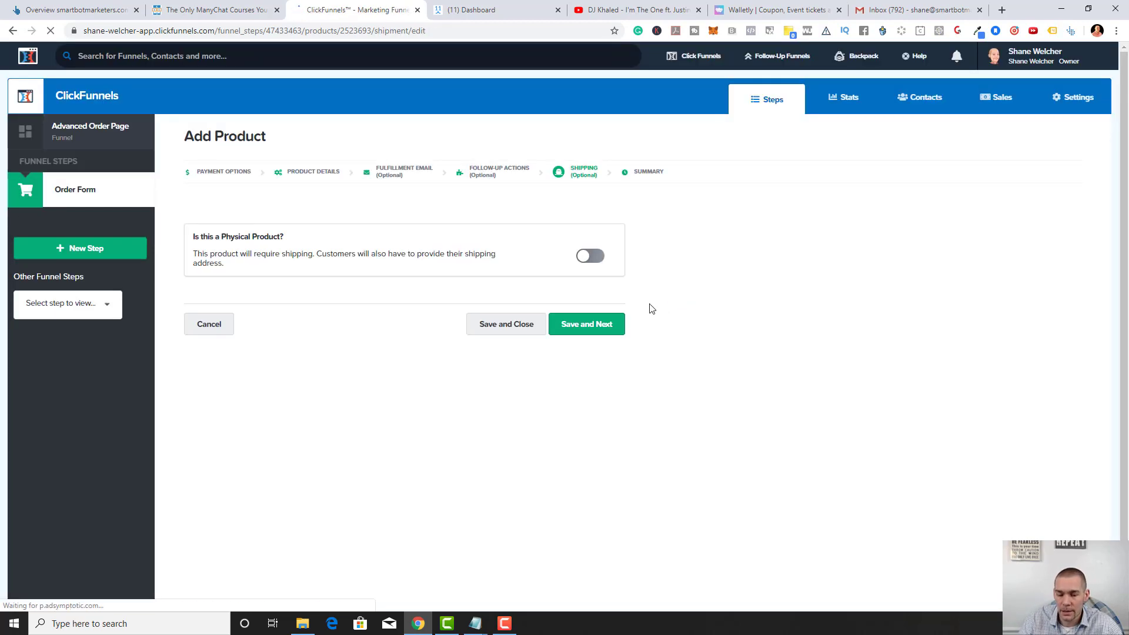
left_click(606, 325)
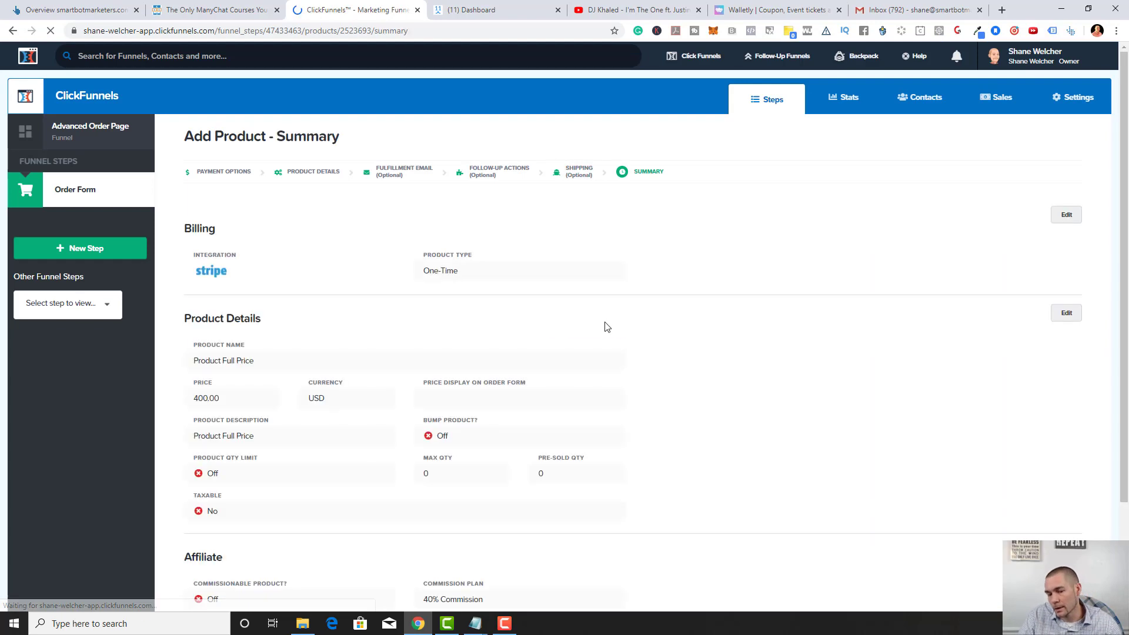
scroll(615, 329, "down", 3)
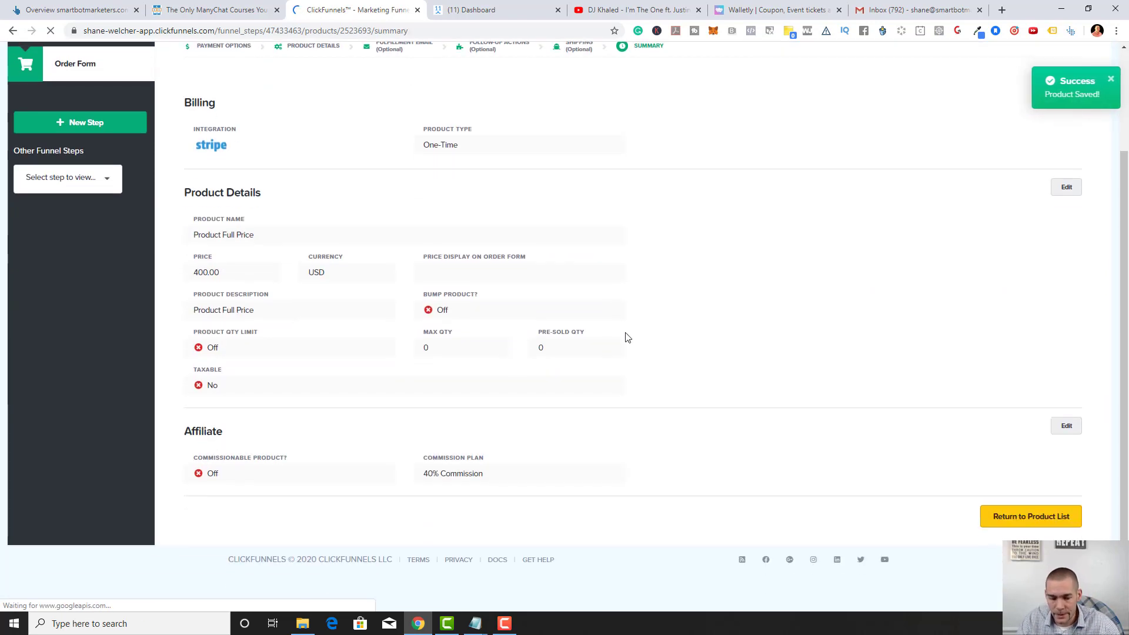
left_click(1013, 523)
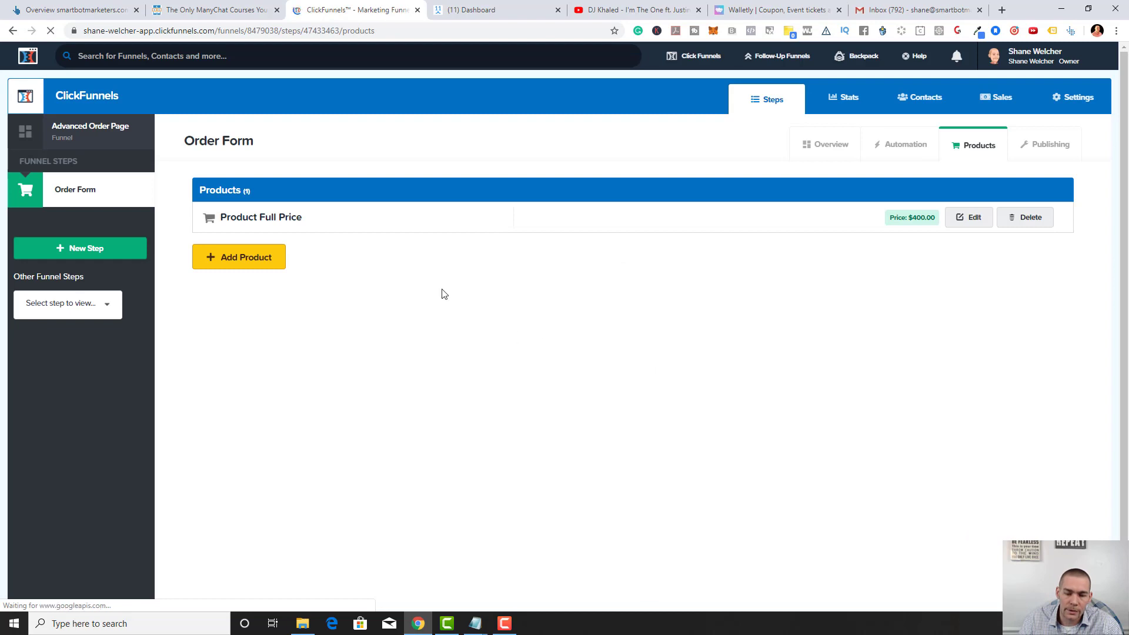
Add another one-time product with the Stripe integration to the Order Form step and save its payment options.
left_click(246, 254)
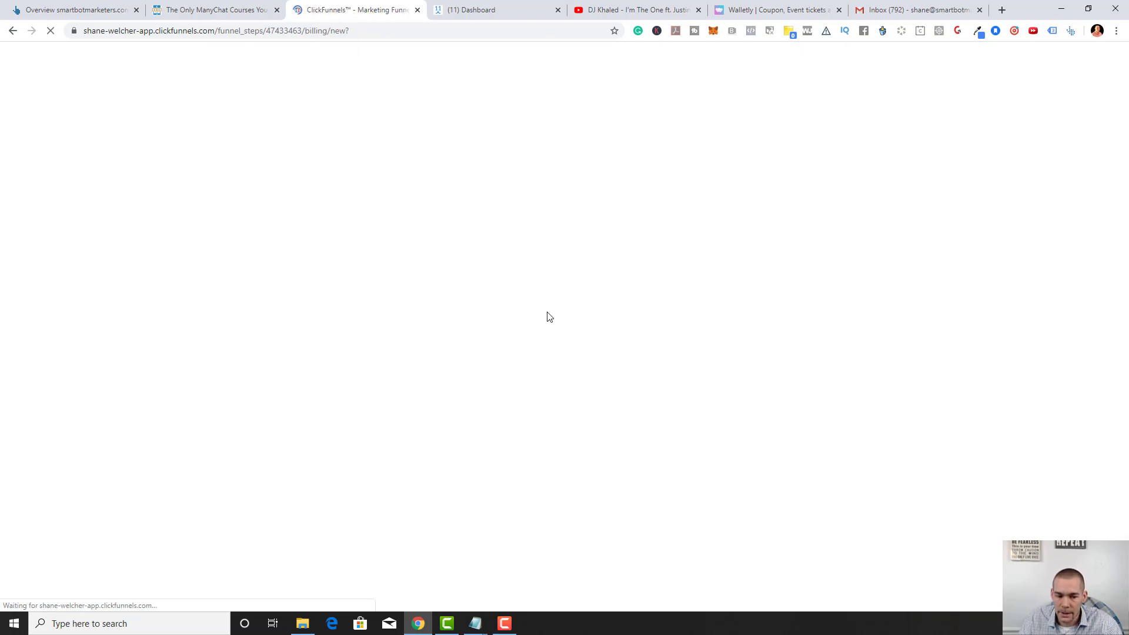
left_click(322, 275)
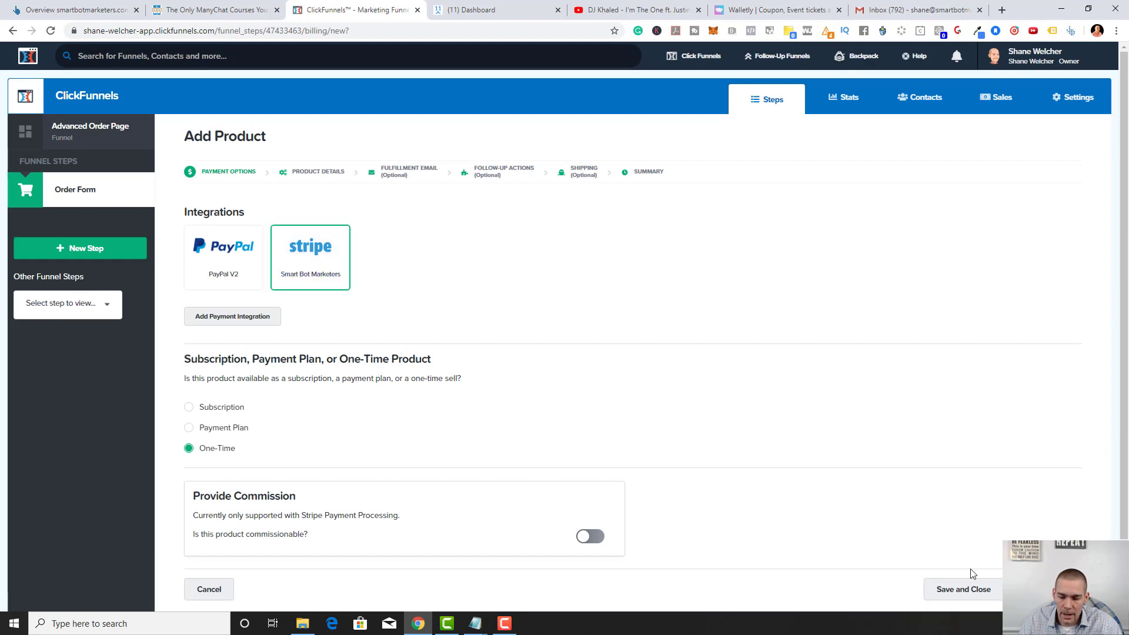
left_click(299, 442)
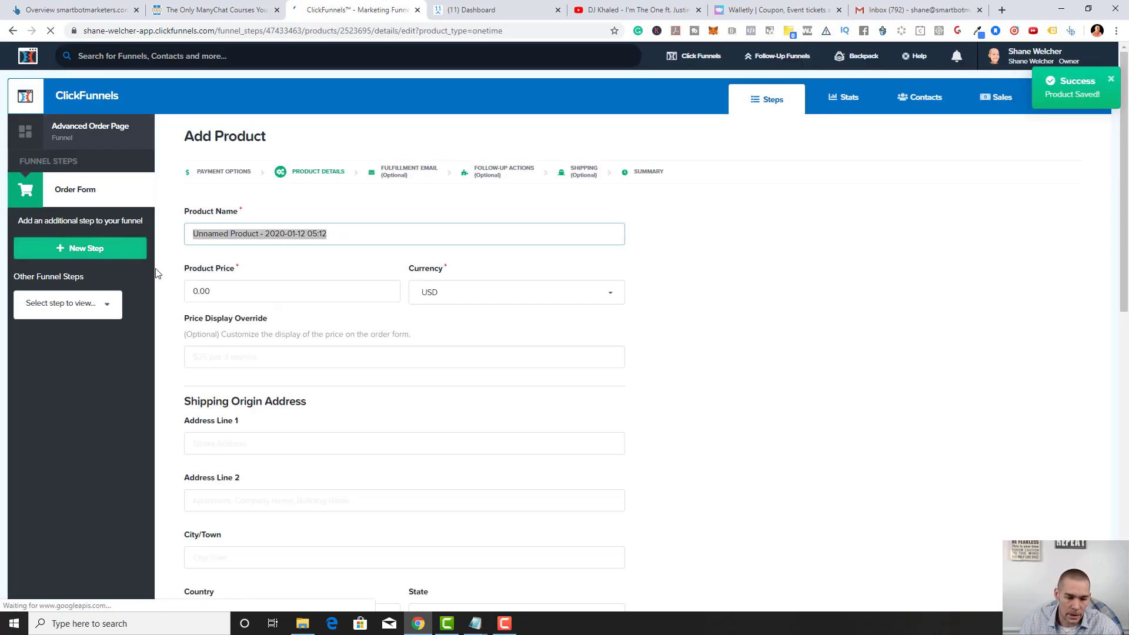
Name the second product Product Discount Price and set its price to 200 USD.
type("Prod")
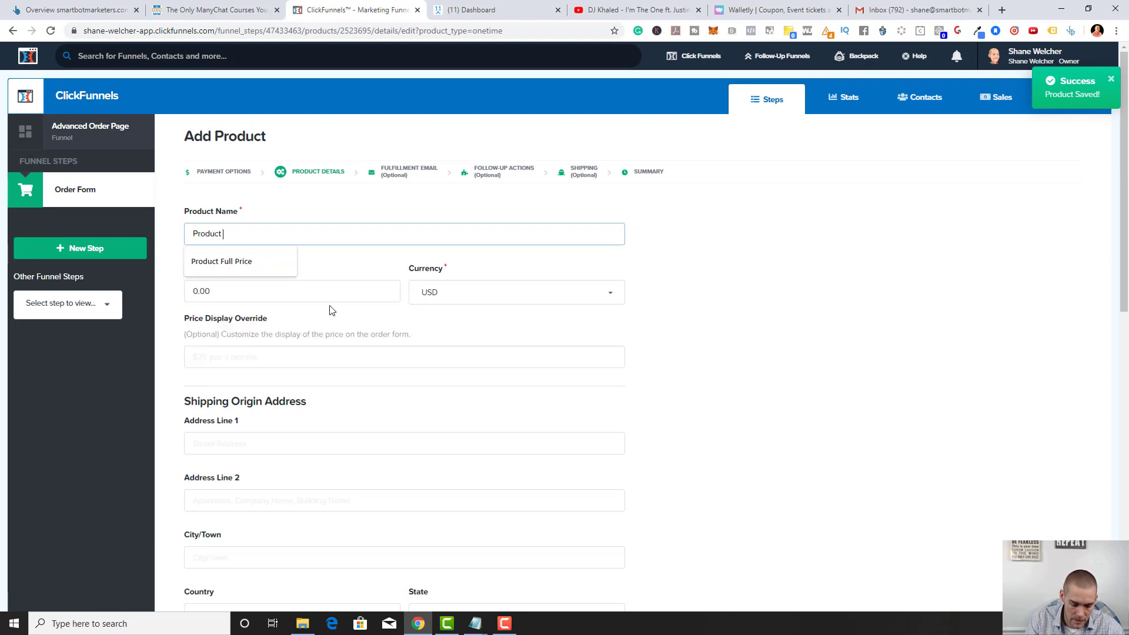
type("uct ")
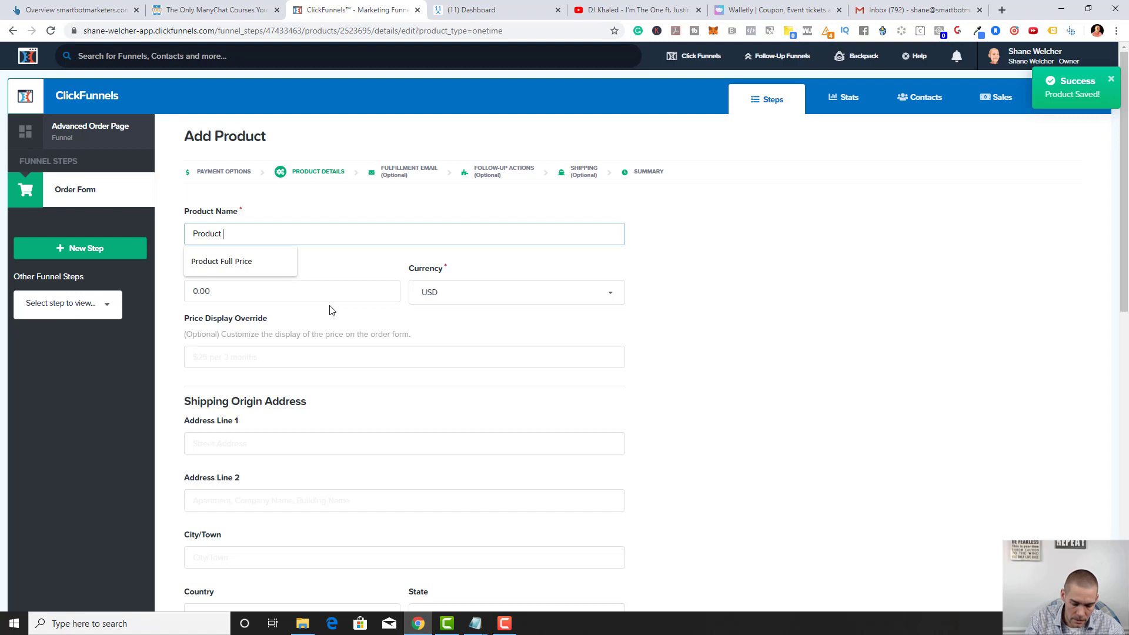
type("Dif")
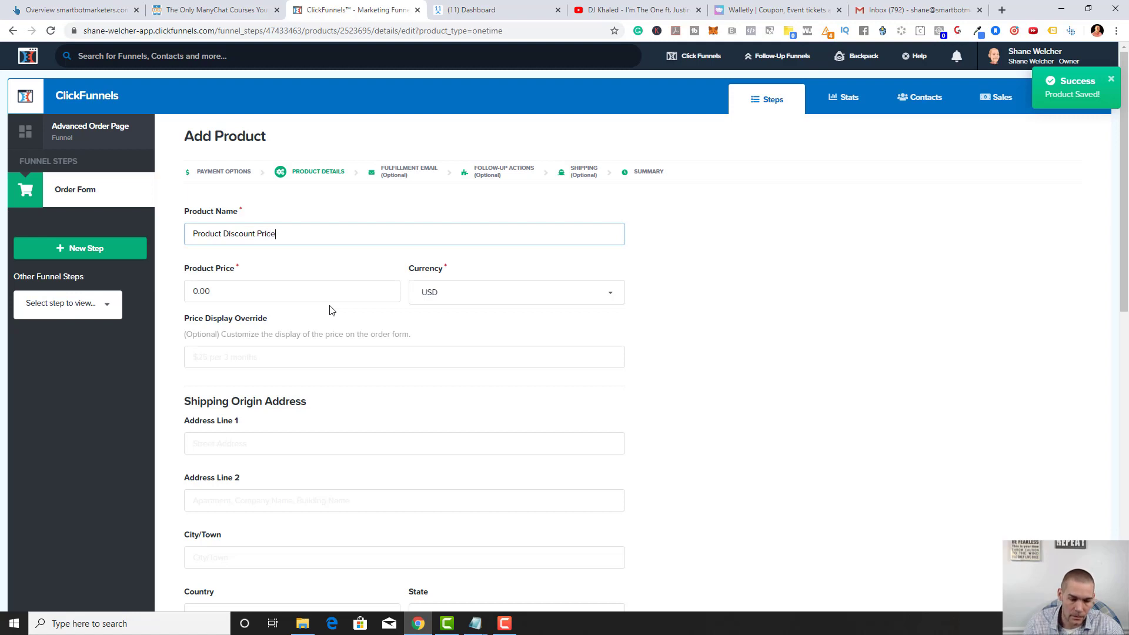
left_click(204, 292)
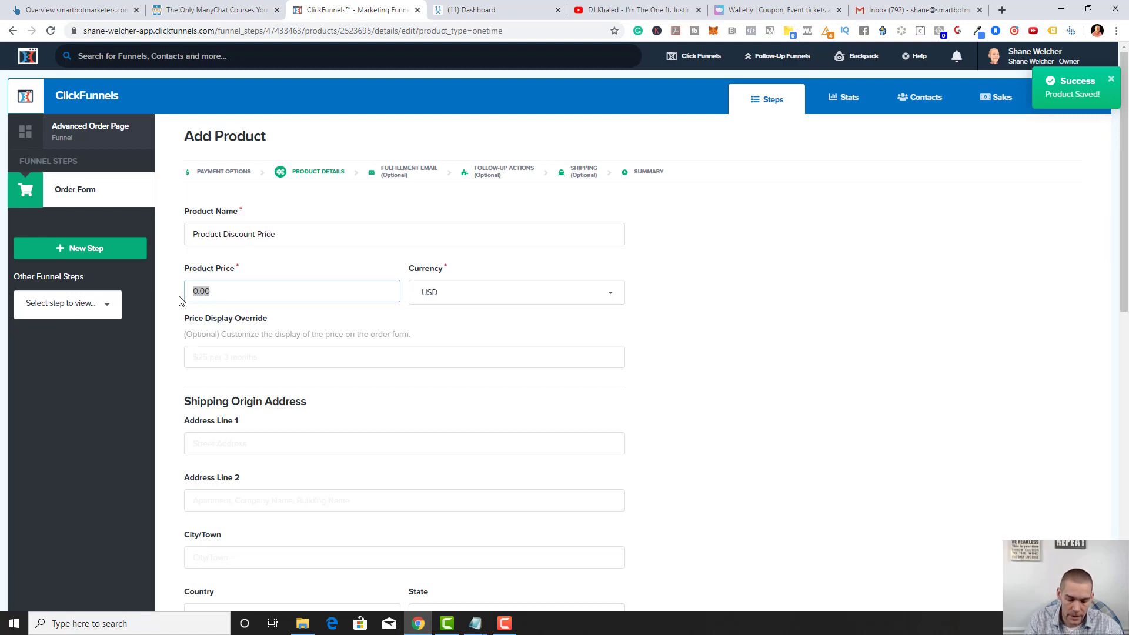
type("200")
left_click(287, 269)
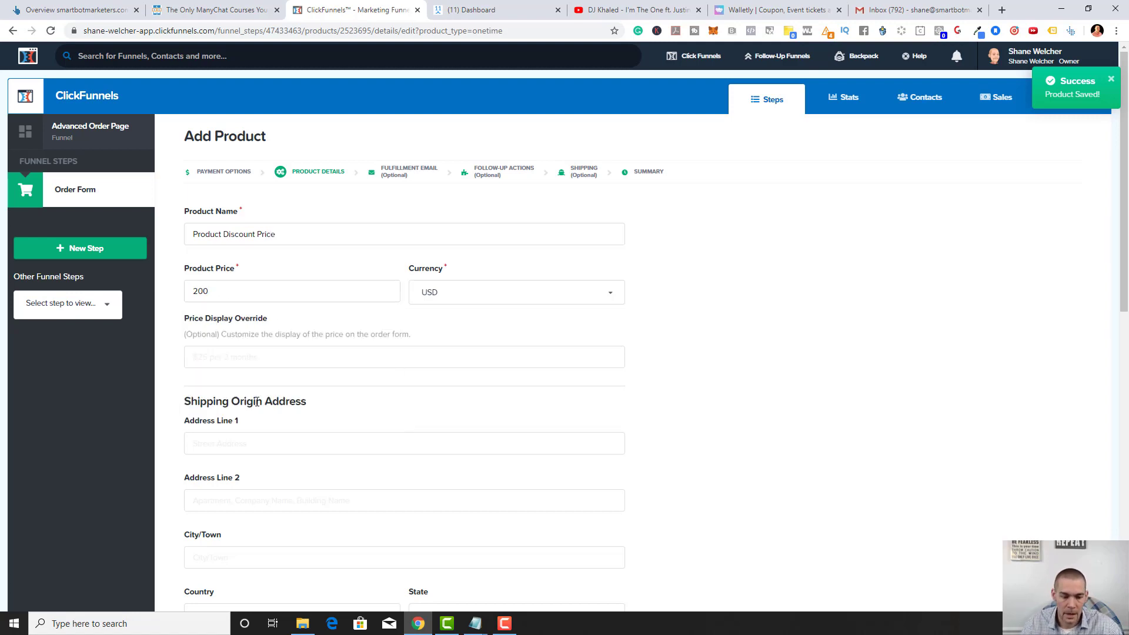
Copy the product name Product Discount Price into the billing description and save the product details.
scroll(282, 313, "down", 3)
scroll(259, 230, "up", 3)
triple_click(260, 234)
key("ctrl+c")
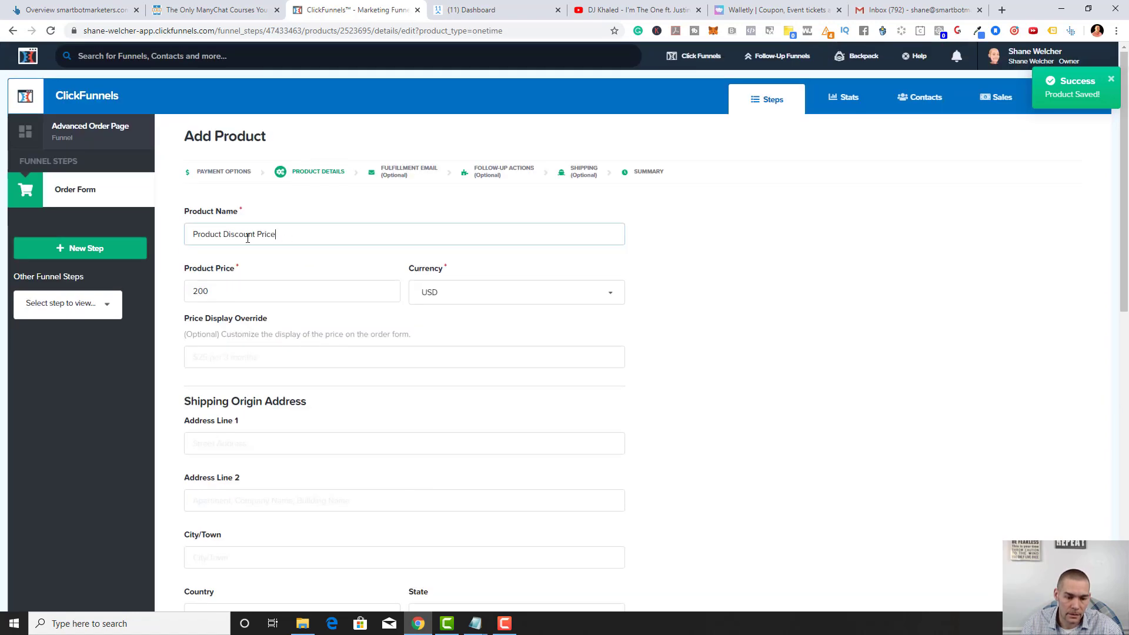
scroll(228, 301, "down", 2)
scroll(228, 300, "down", 2)
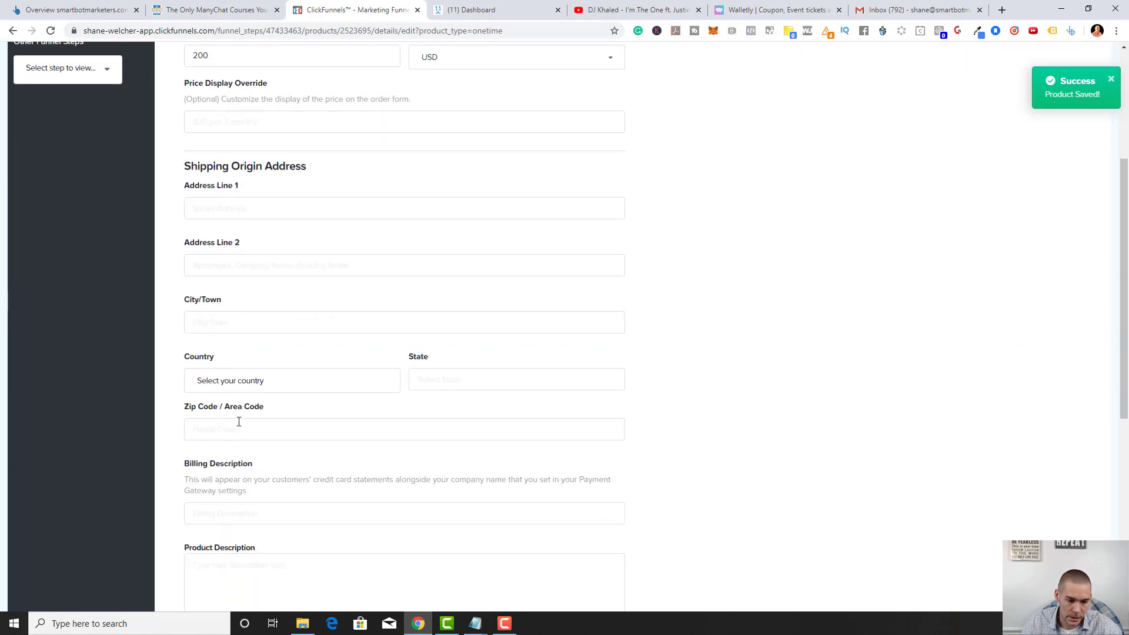
left_click(248, 513)
key("ctrl+v")
scroll(789, 346, "down", 7)
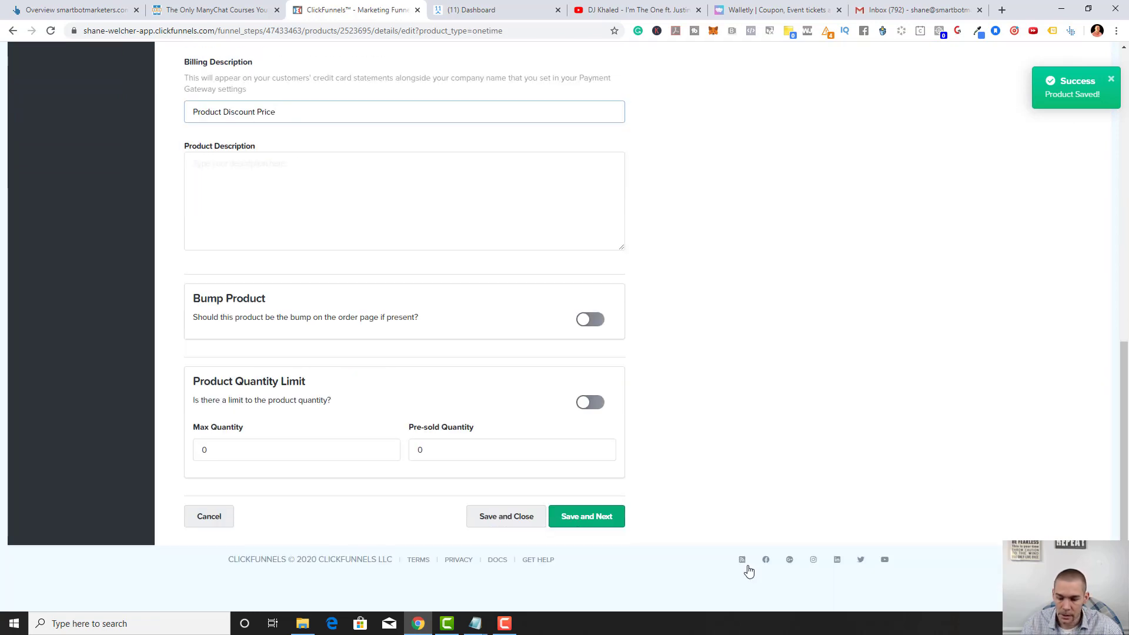
left_click(596, 523)
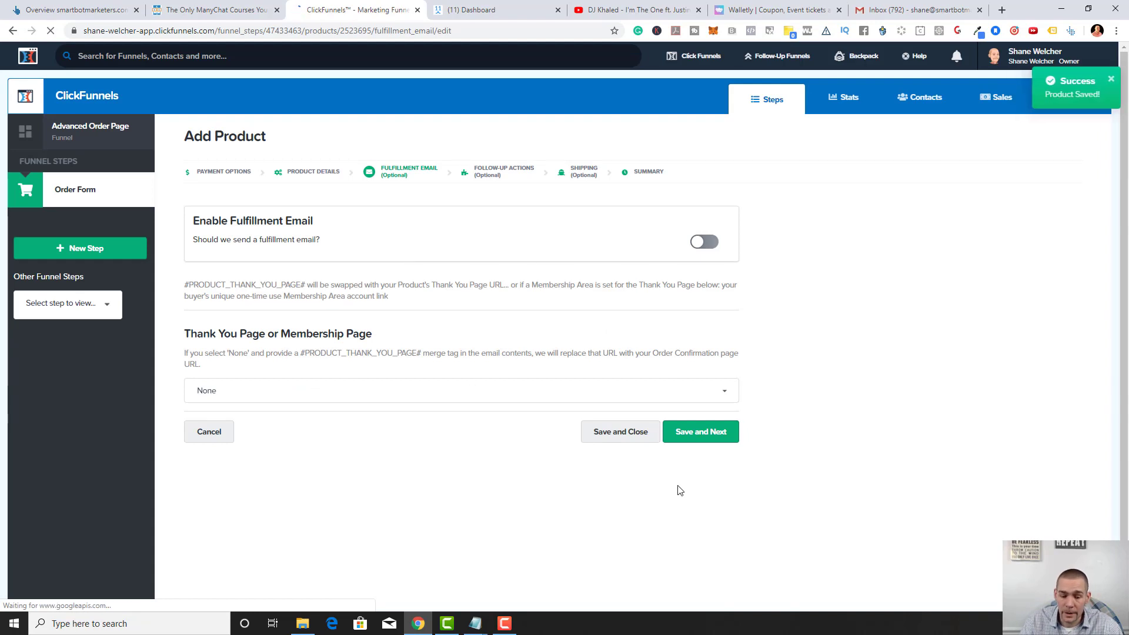
Save the discount product's fulfillment email, follow-up and shipping settings with their defaults and return to the product list.
left_click(706, 442)
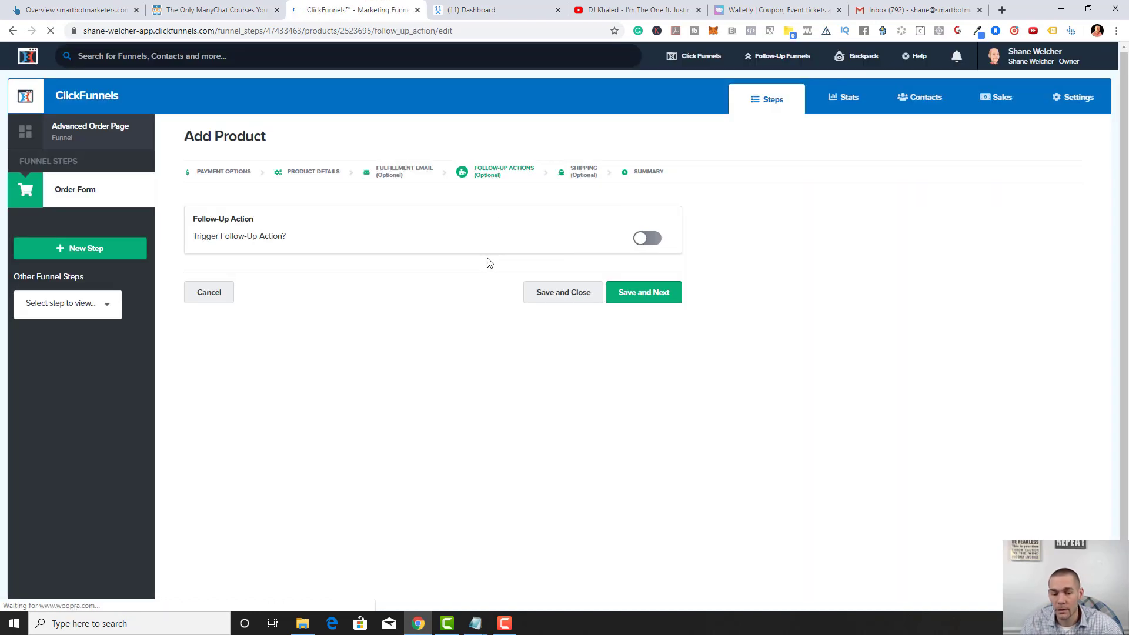
left_click(643, 294)
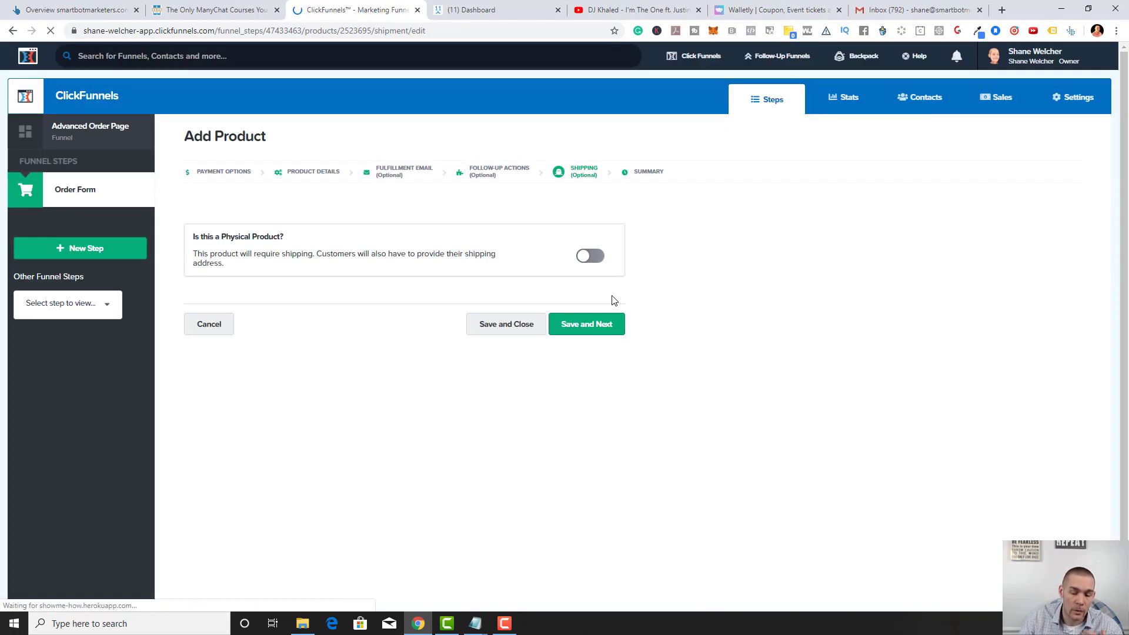
left_click(598, 329)
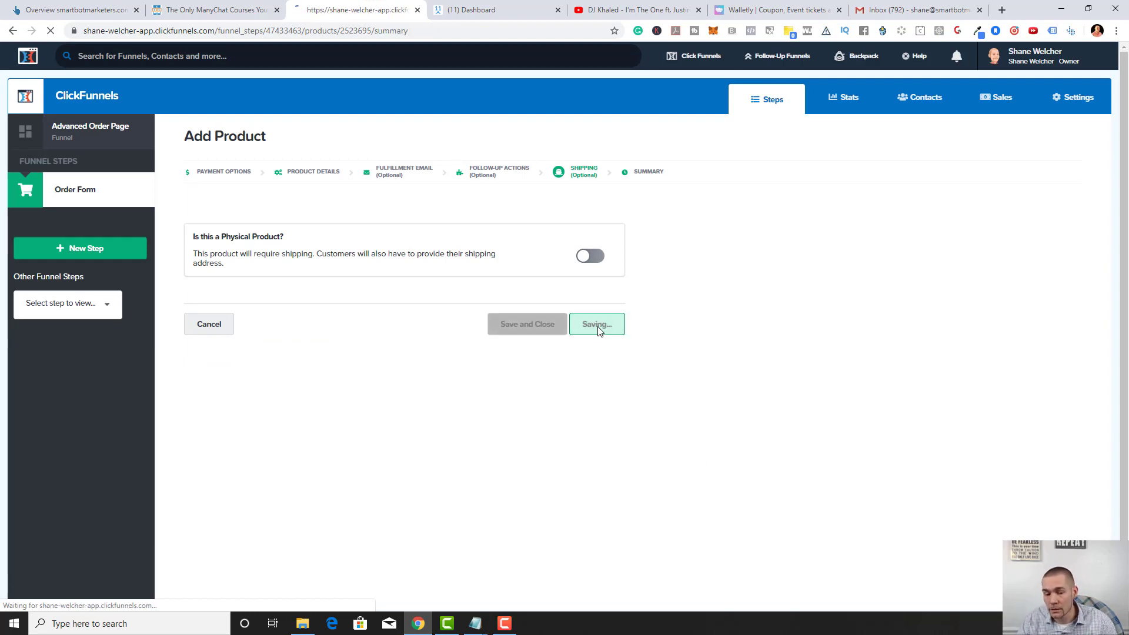
scroll(822, 337, "down", 2)
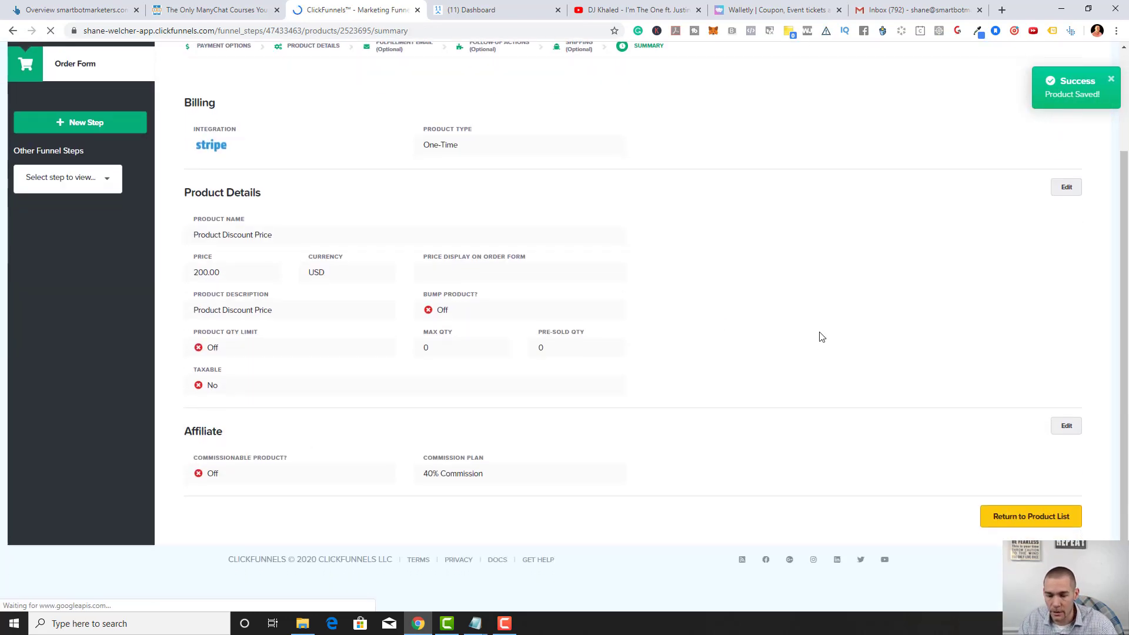
left_click(1039, 521)
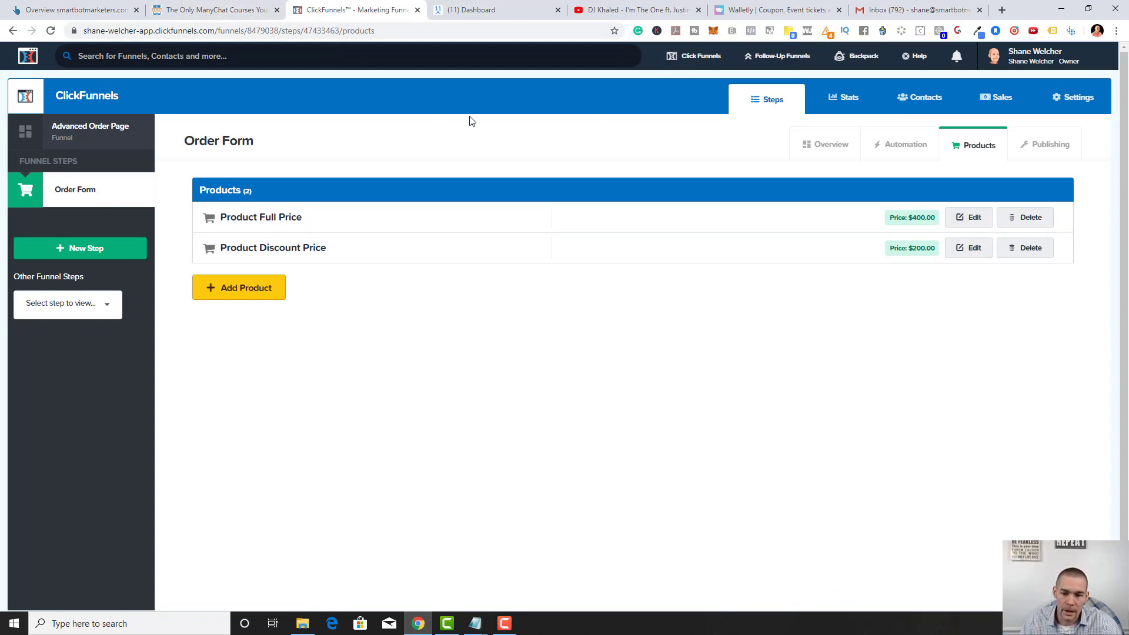
Preview the live Order Form page, fill in the customer's name and email, and continue to the billing information step.
left_click(826, 146)
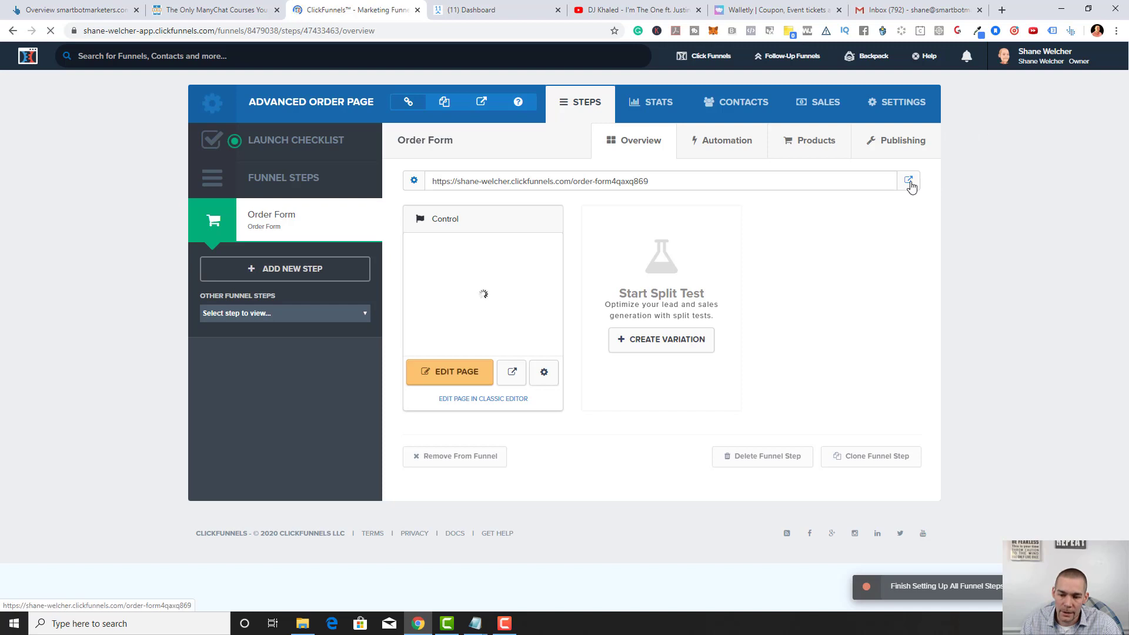
left_click(909, 183)
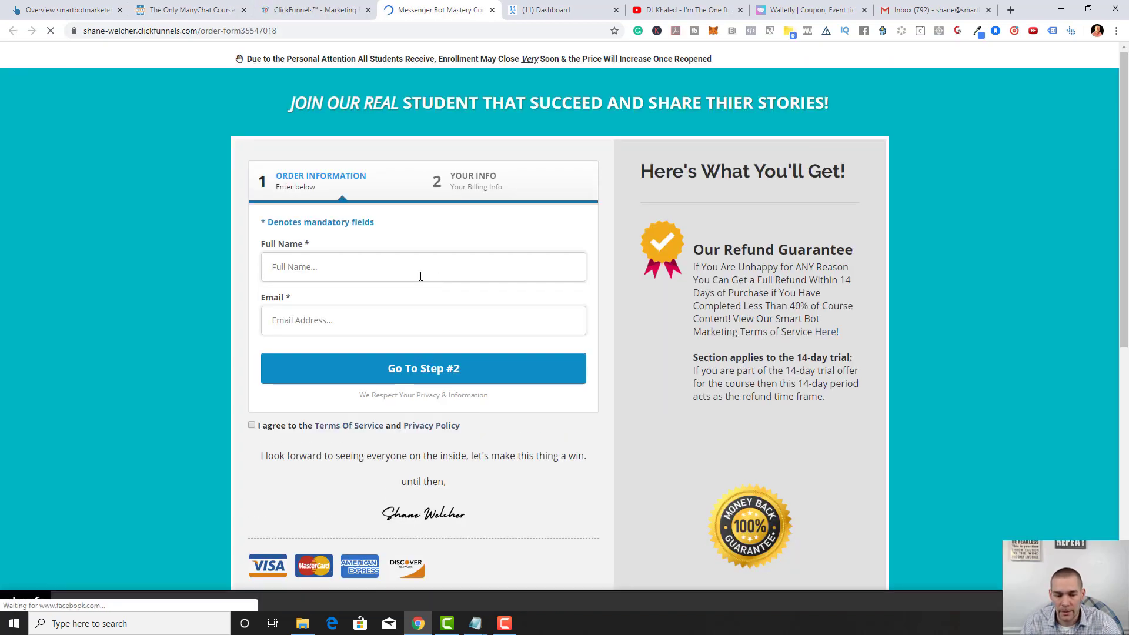
left_click(419, 271)
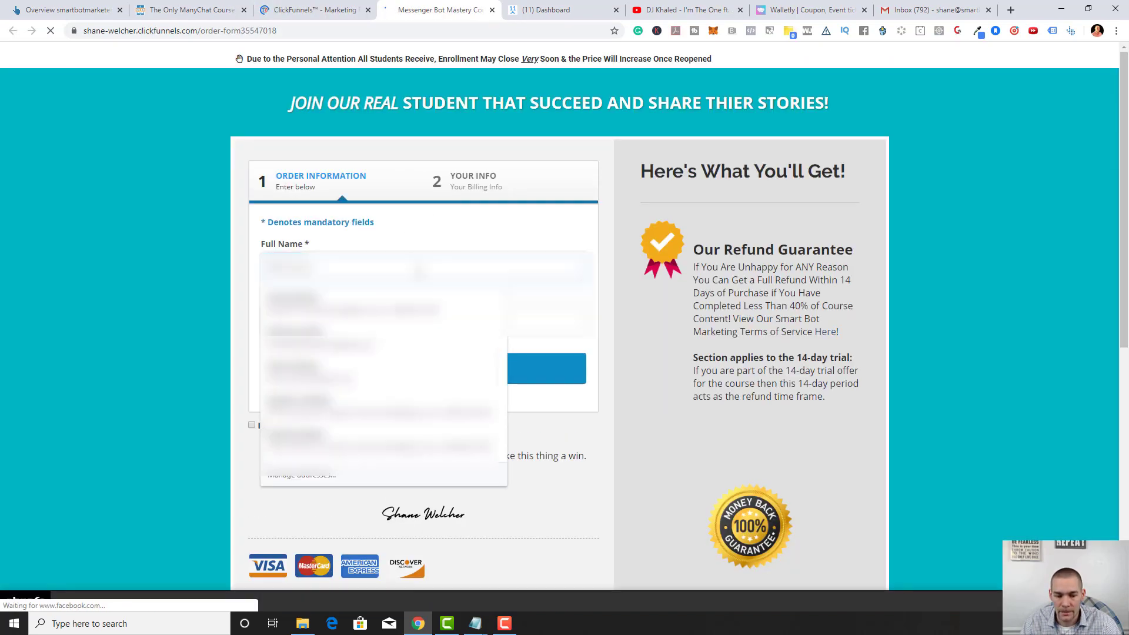
left_click(424, 305)
left_click(434, 371)
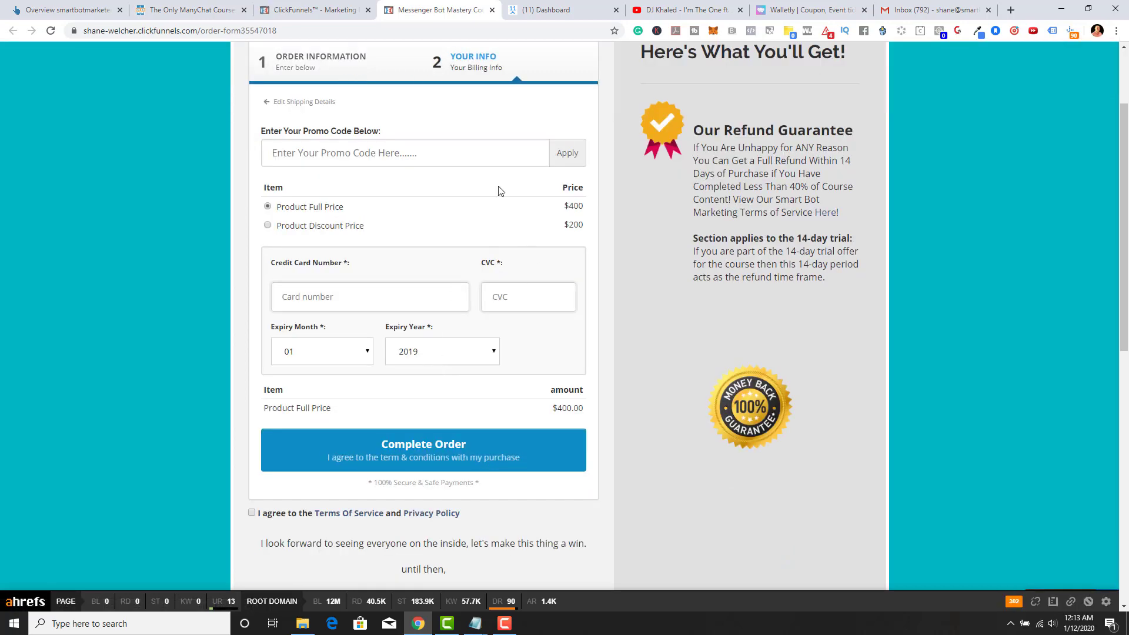
Check switching the item selection to Product Discount Price and back to Product Full Price, and close the preview page.
left_click(268, 225)
left_click(268, 206)
left_click(491, 10)
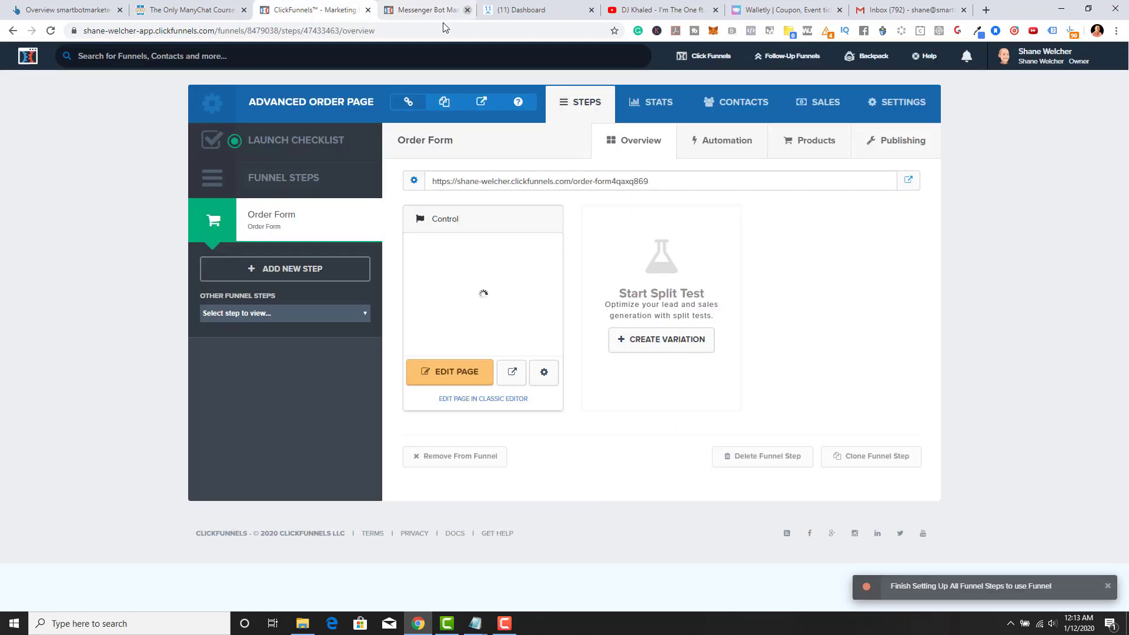
Open the order page in the editor and return to the Order Form step's overview.
left_click(478, 380)
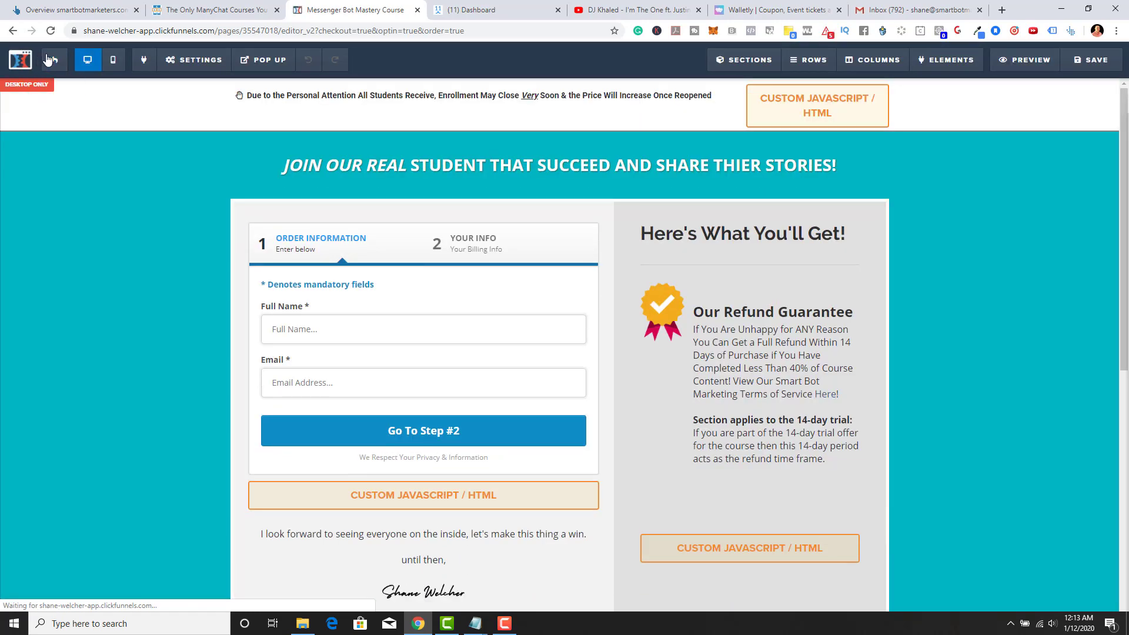
left_click(50, 60)
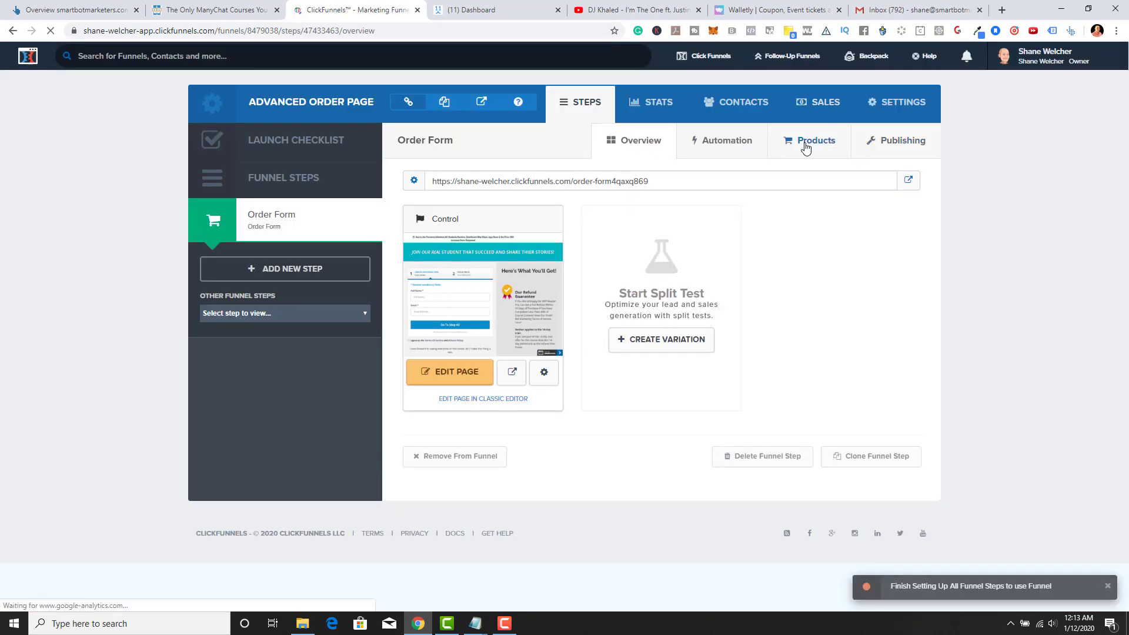
Copy the edit link of Product Full Price from the Order Form's products and paste it under Normal Price in the Notepad notes.
left_click(806, 144)
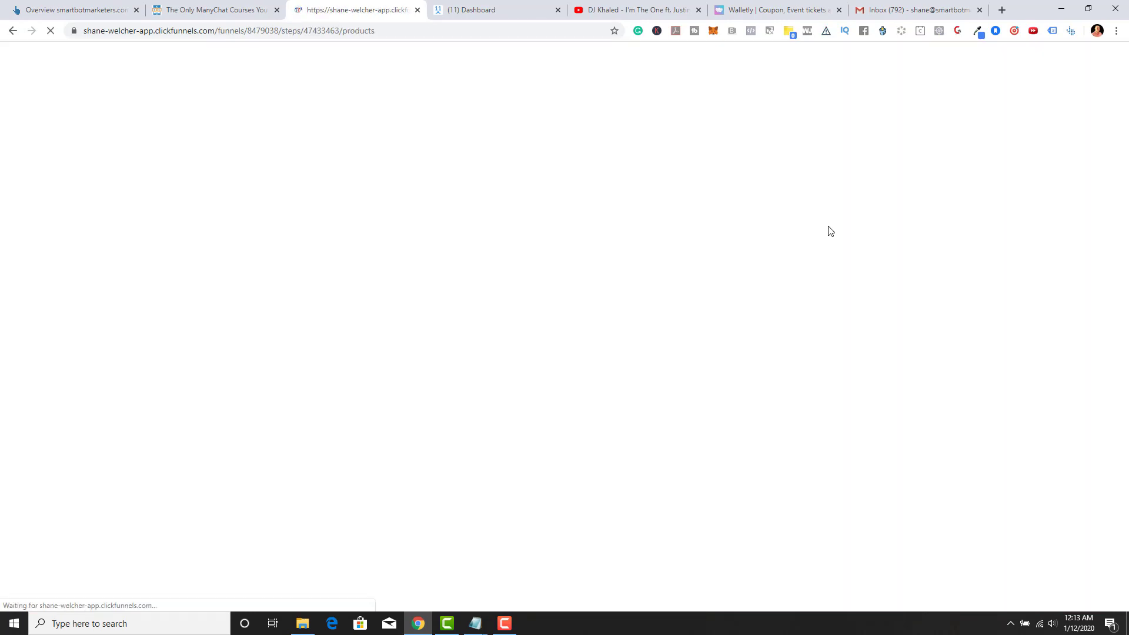
right_click(973, 221)
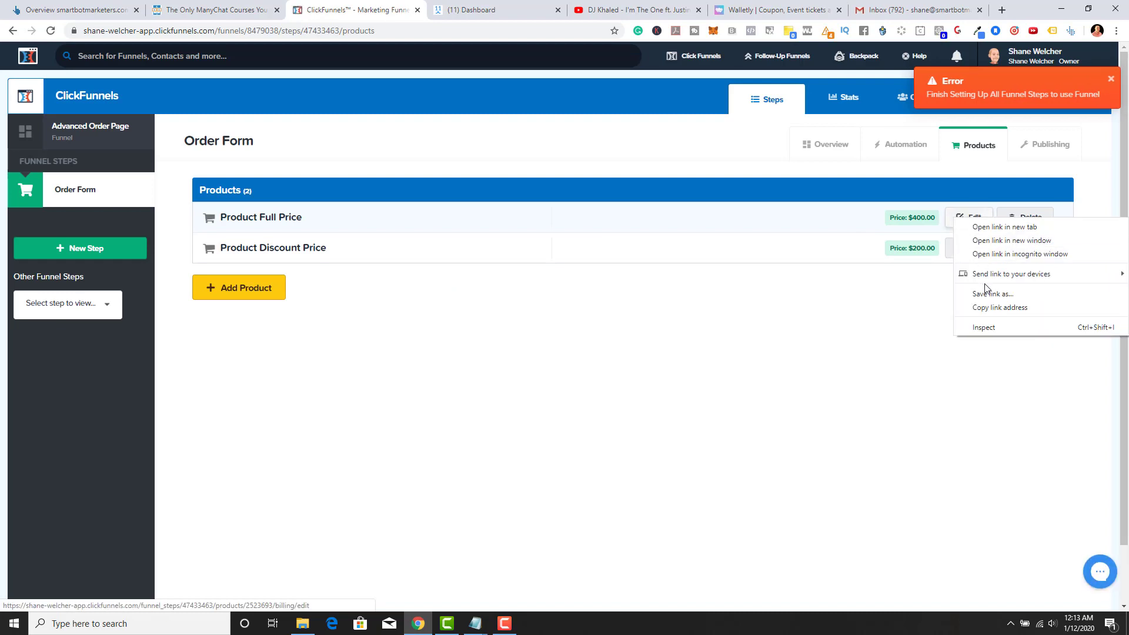
left_click(989, 309)
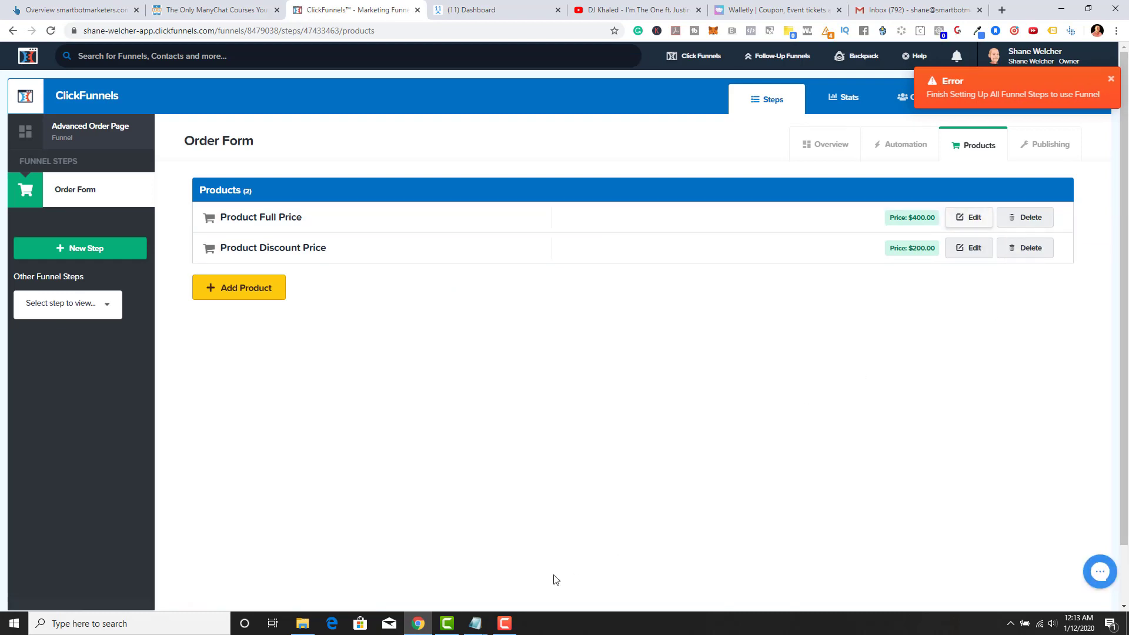
mouse_move(476, 623)
left_click(511, 555)
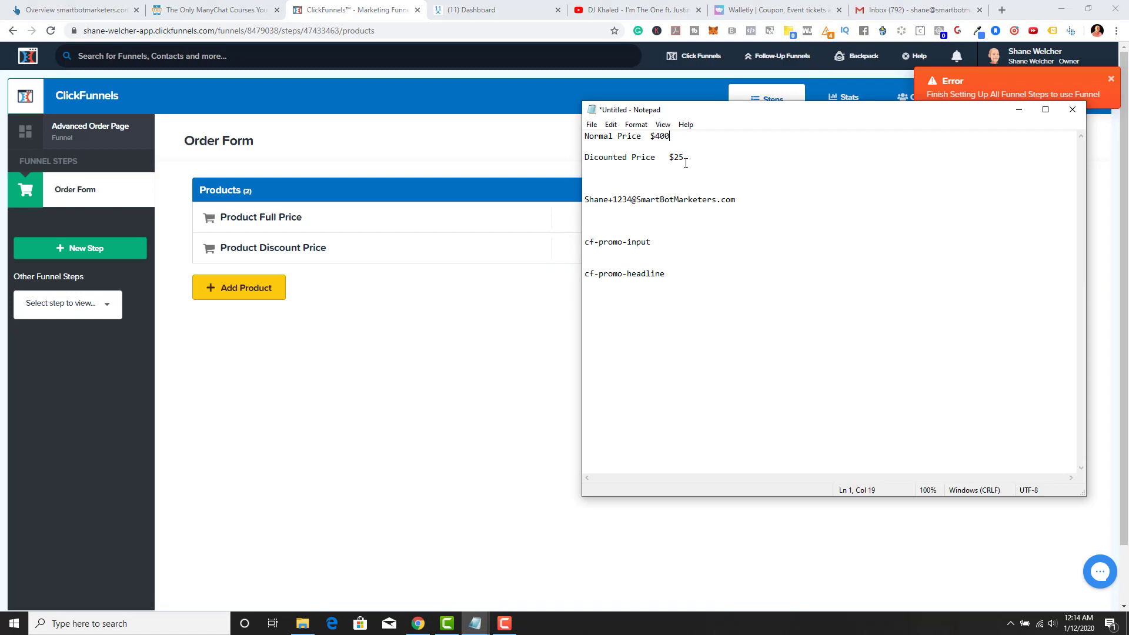
key("Return")
key("ctrl+v")
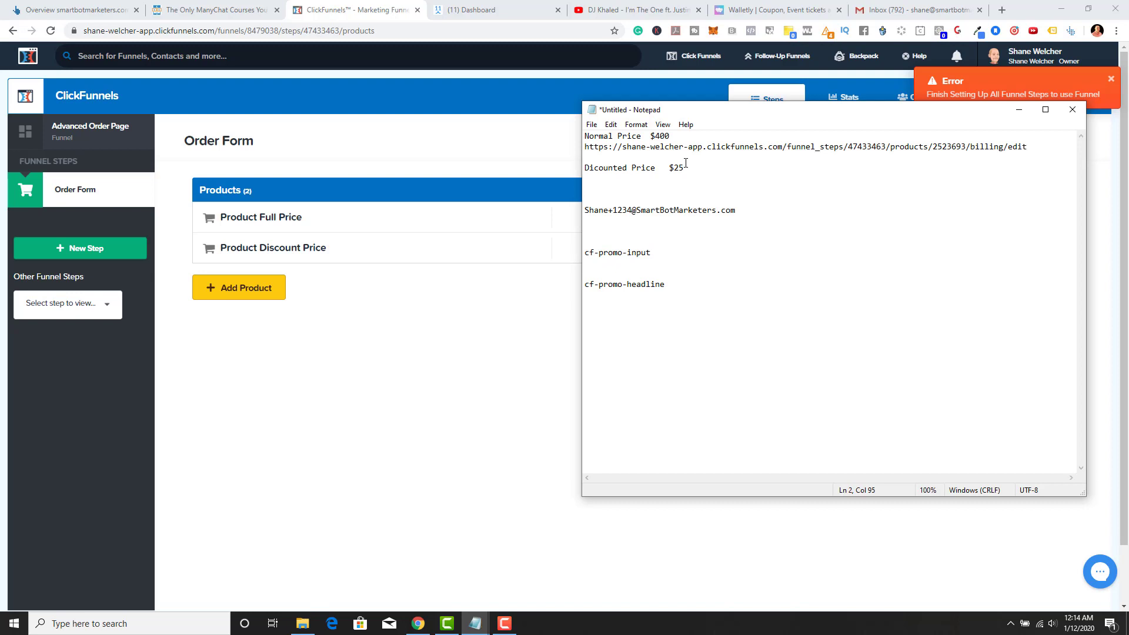
Copy Product Discount Price's edit link into the Notepad notes below the discounted price, and correct that price to $200.
left_click(487, 374)
right_click(958, 242)
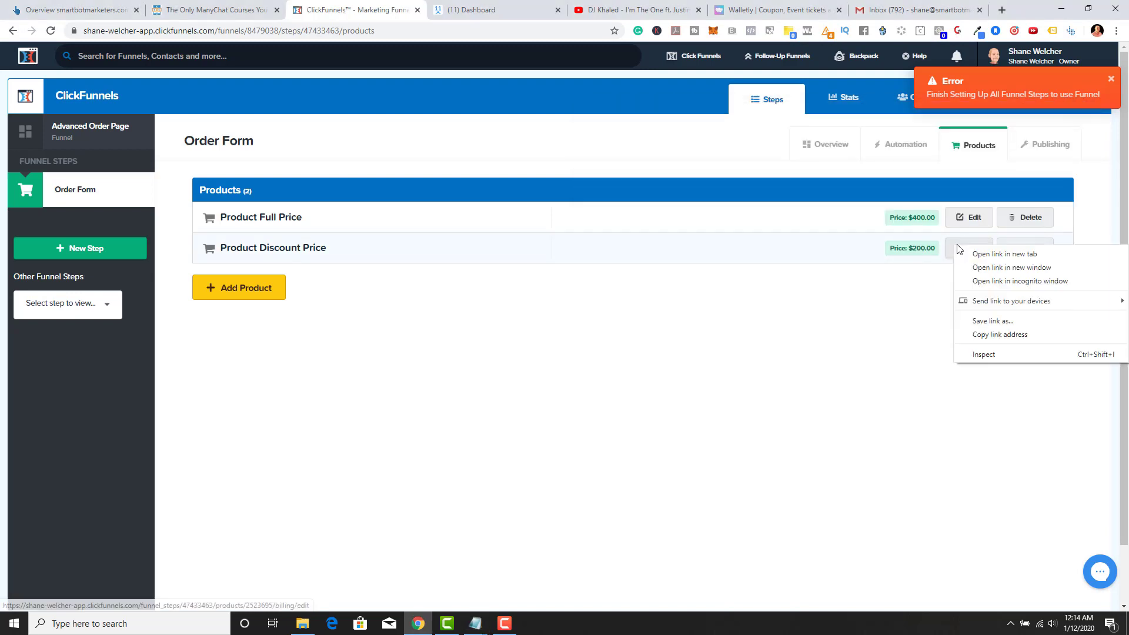
left_click(979, 337)
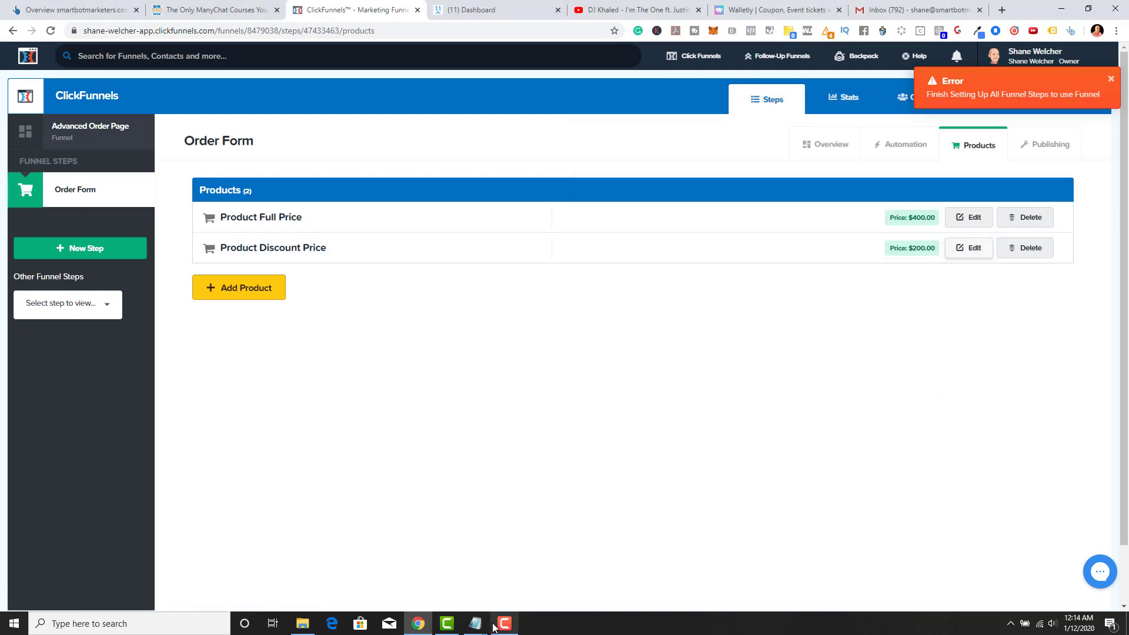
mouse_move(476, 623)
left_click(538, 582)
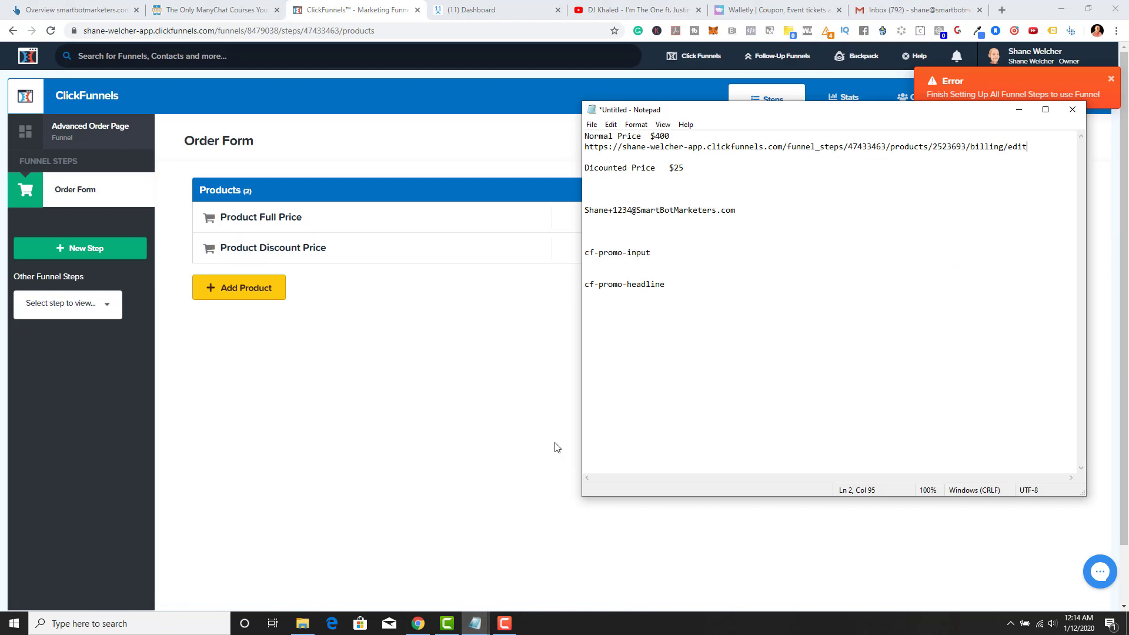
left_click(689, 171)
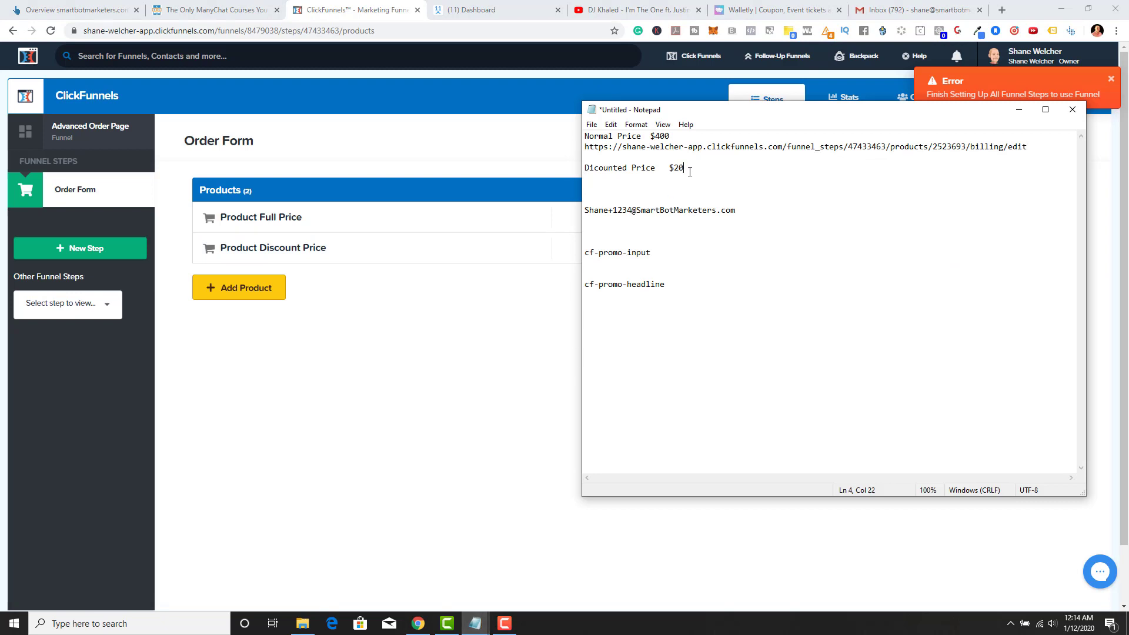
key("Return")
key("ctrl+v")
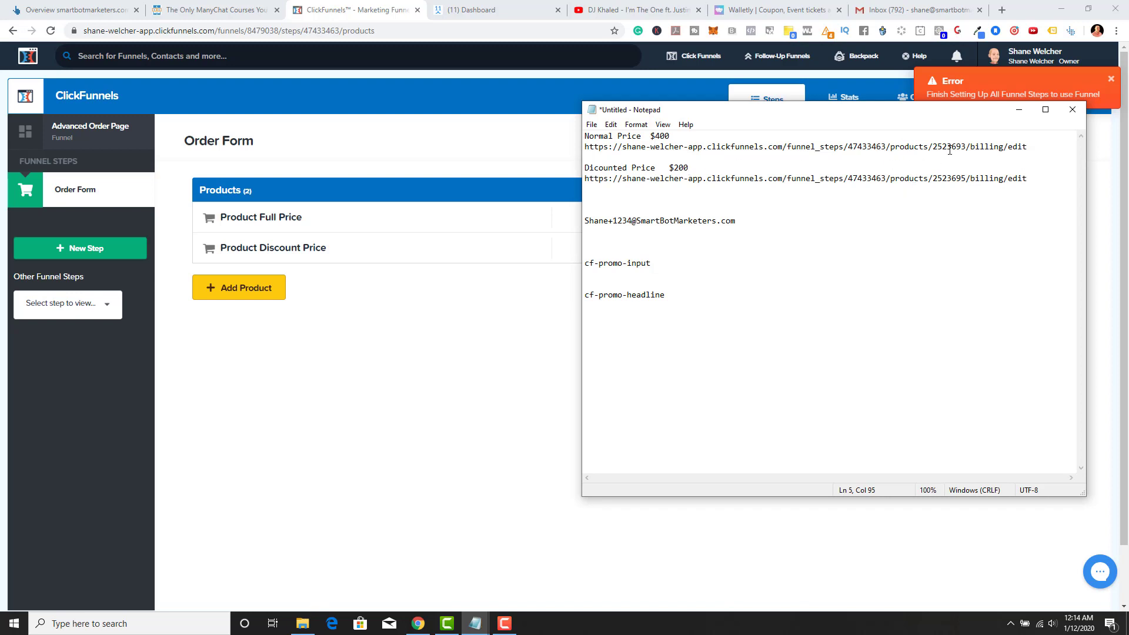
Trim both pasted links in the notes to just the product IDs 2523693 and 2523695.
left_click_drag(962, 147, 584, 146)
key("BackSpace")
left_click_drag(680, 146, 619, 148)
key("BackSpace")
left_click_drag(1035, 178, 584, 180)
key("BackSpace")
key("BackSpace")
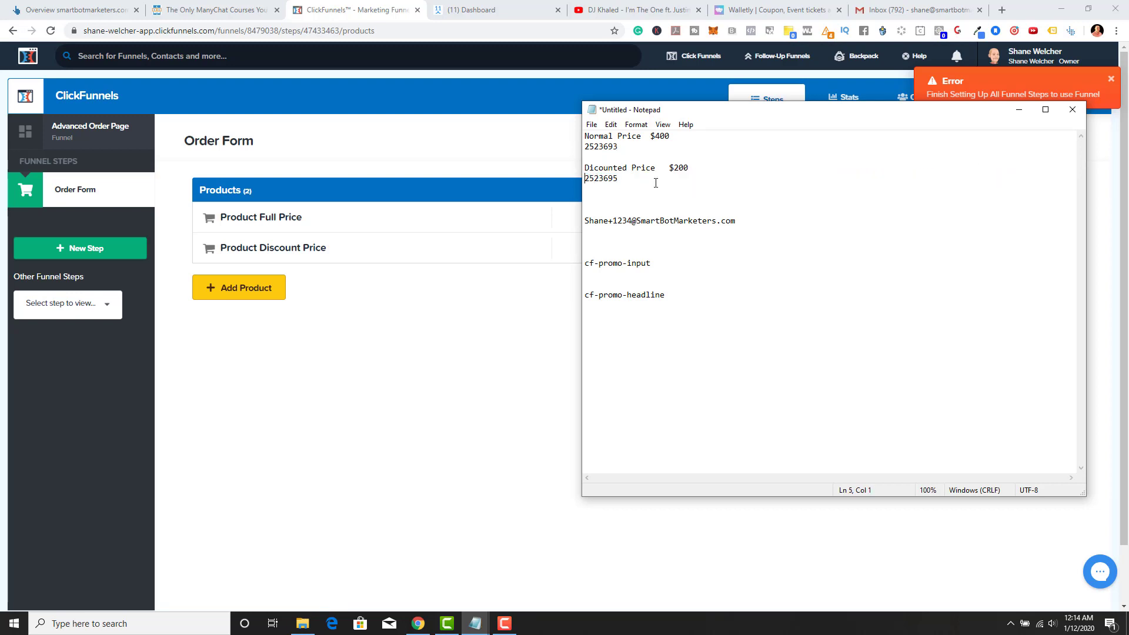
Copy the normal-price product ID 2523693 from the notes and open the Order Form page in the ClickFunnels editor.
left_click_drag(621, 146, 584, 144)
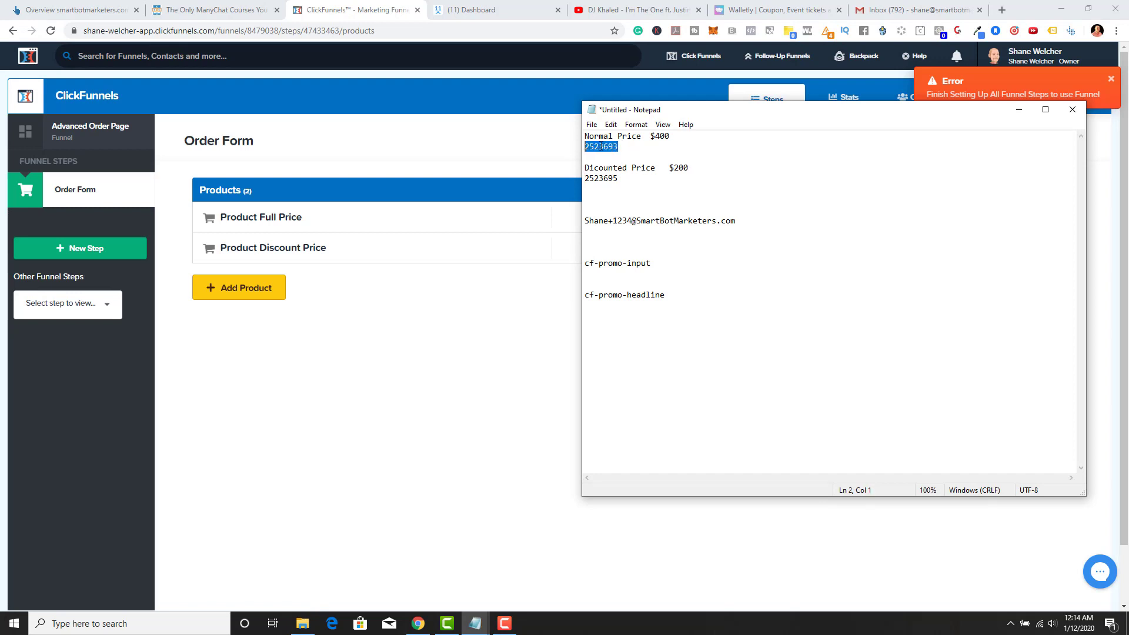
right_click(599, 149)
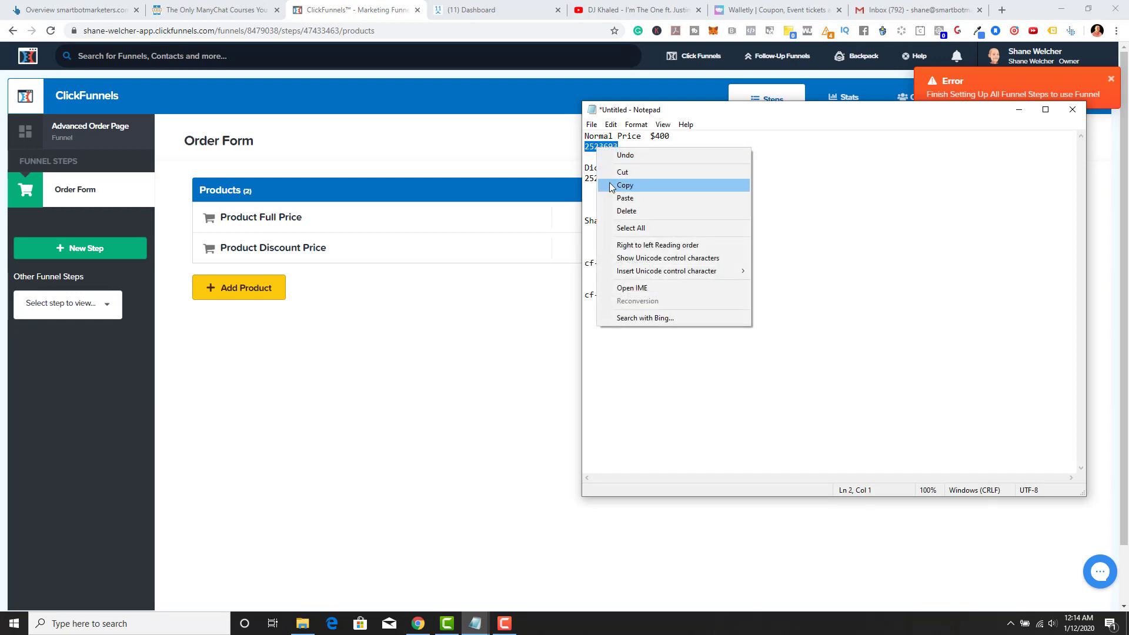
left_click(623, 184)
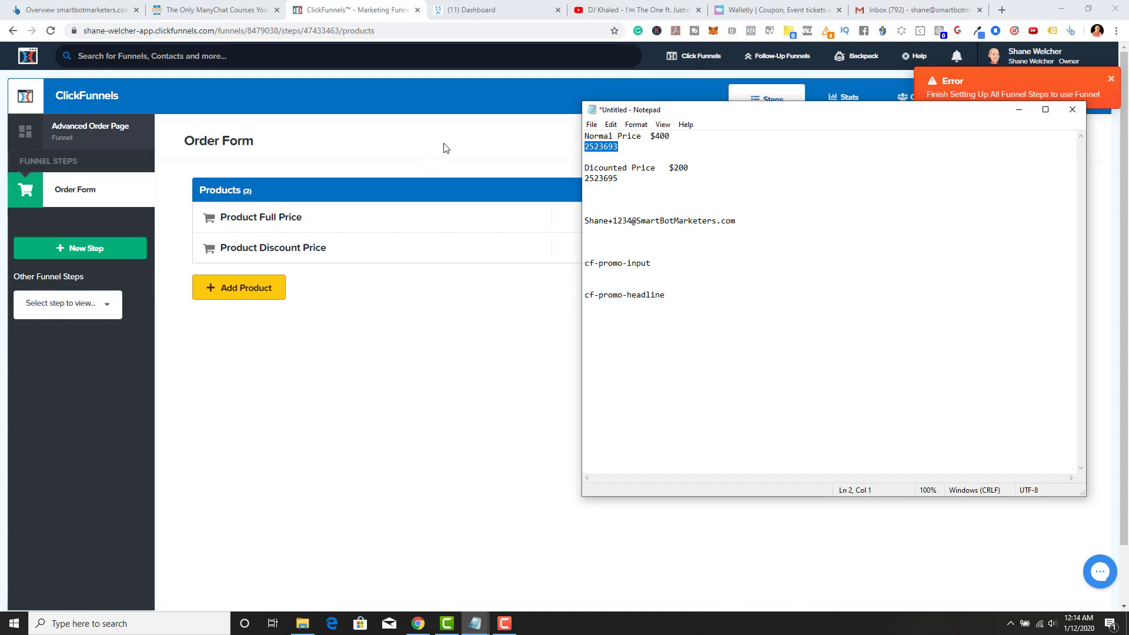
left_click(444, 148)
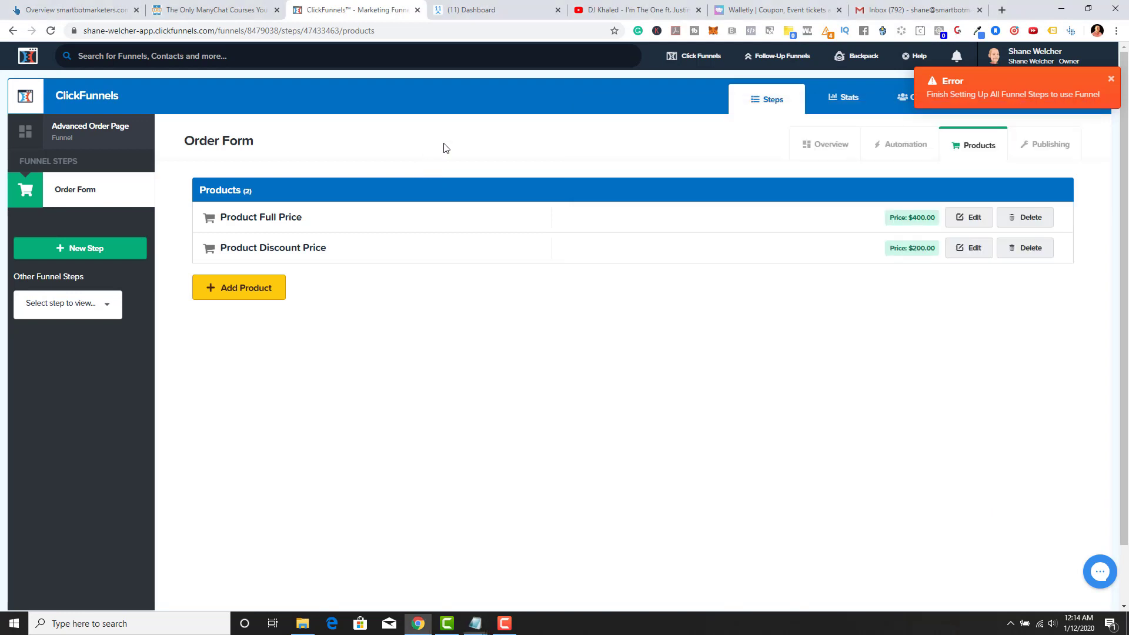
left_click(807, 144)
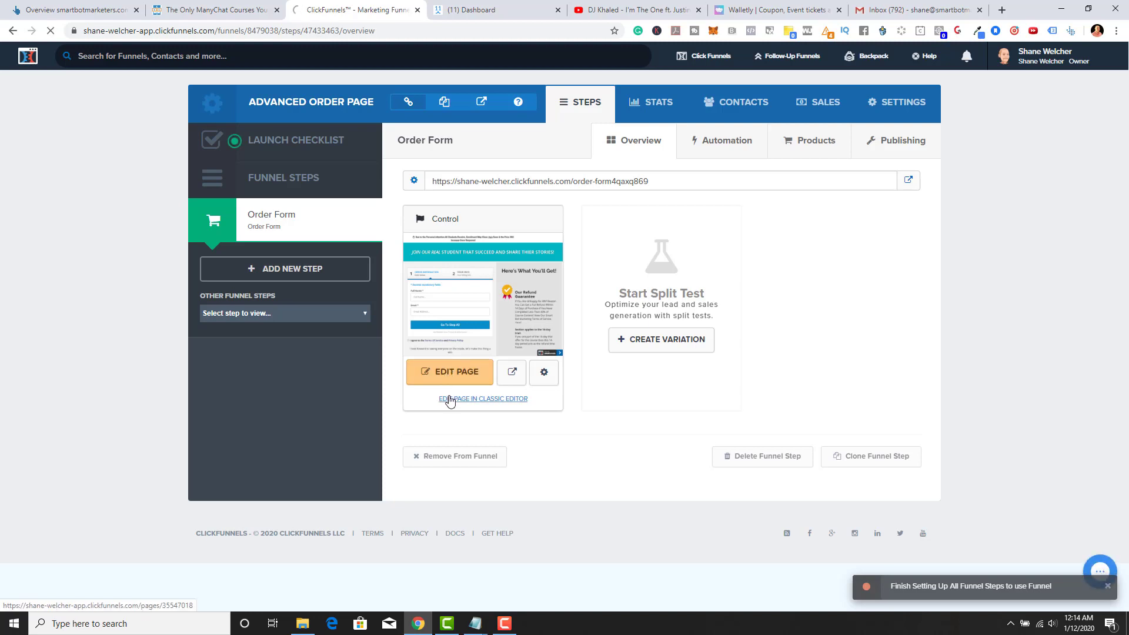
left_click(436, 381)
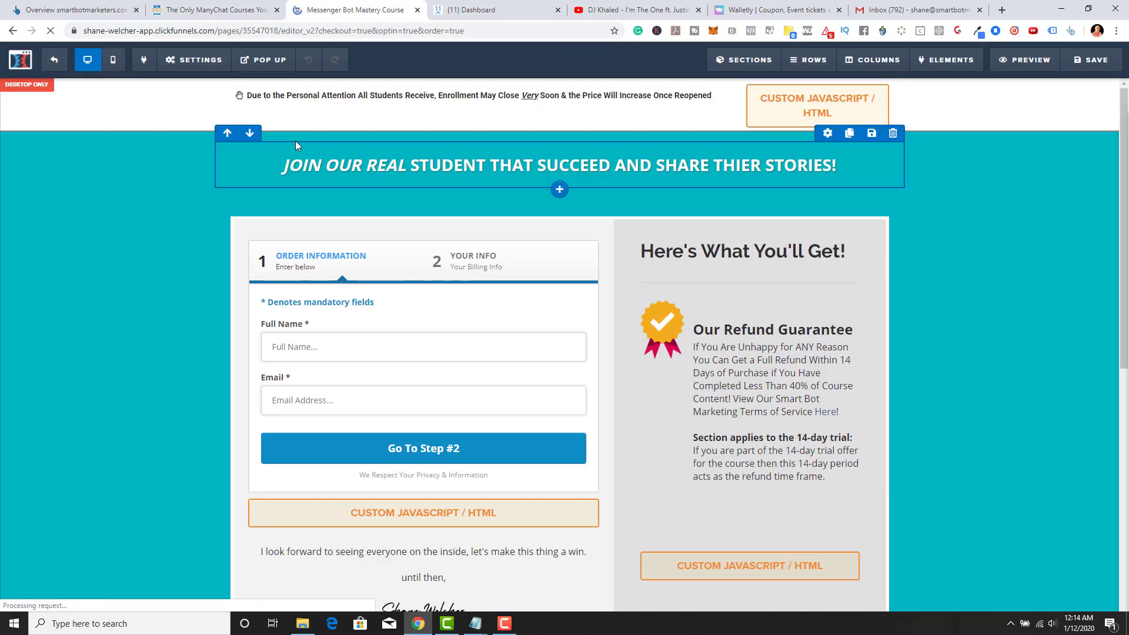
In the page's footer tracking code, replace the first promo's regular product ID with 2523693.
left_click(212, 61)
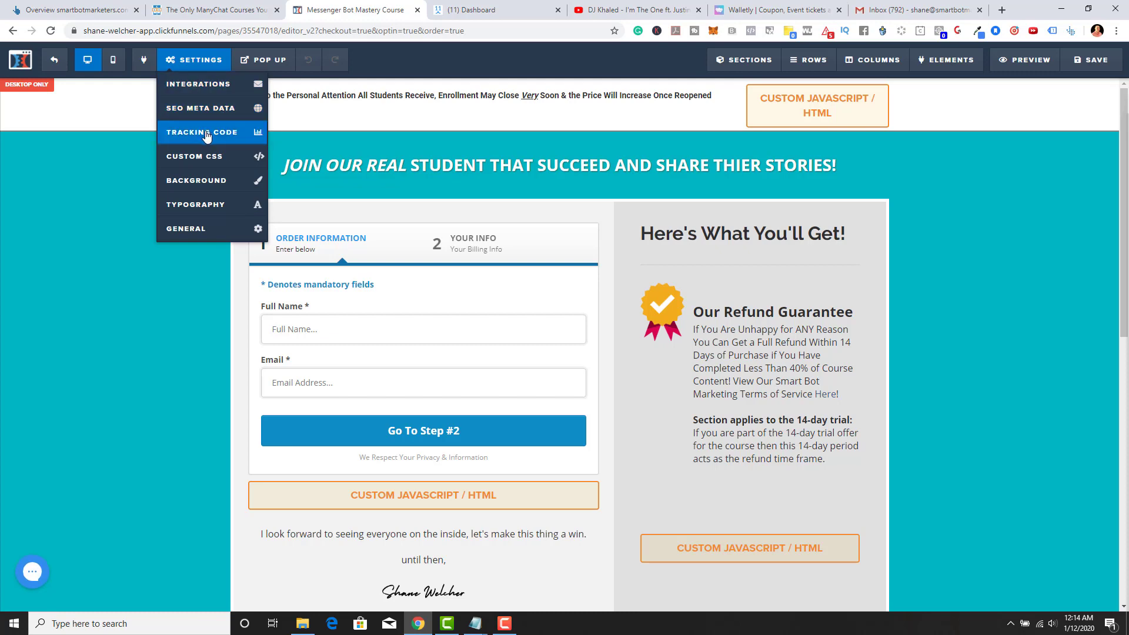
left_click(207, 136)
left_click(634, 117)
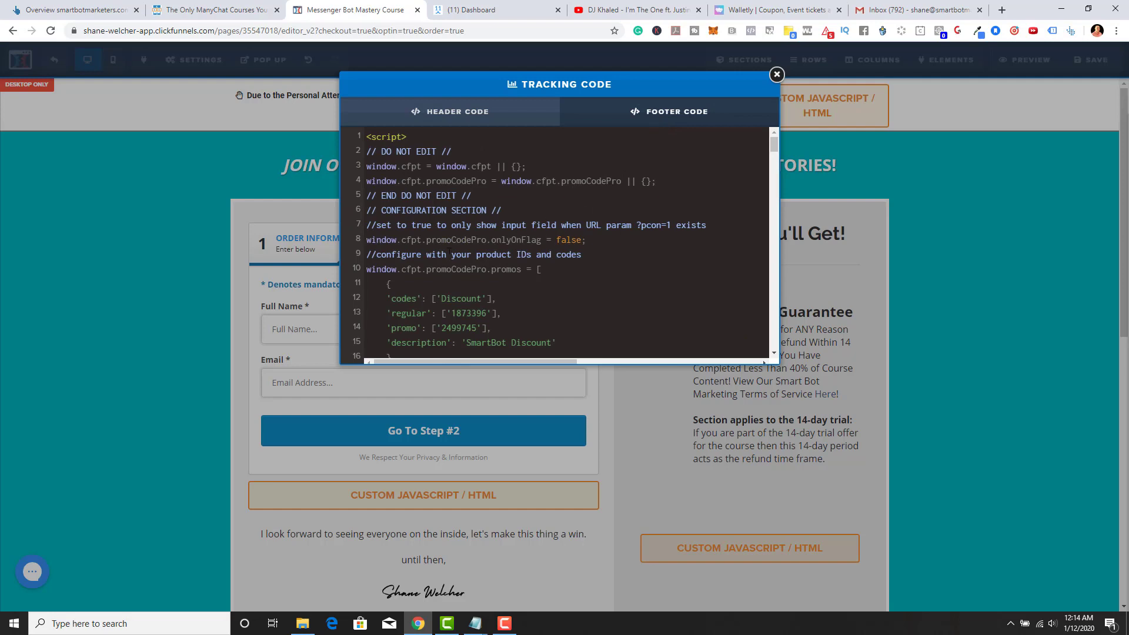
scroll(450, 253, "down", 2)
left_click_drag(487, 196, 454, 195)
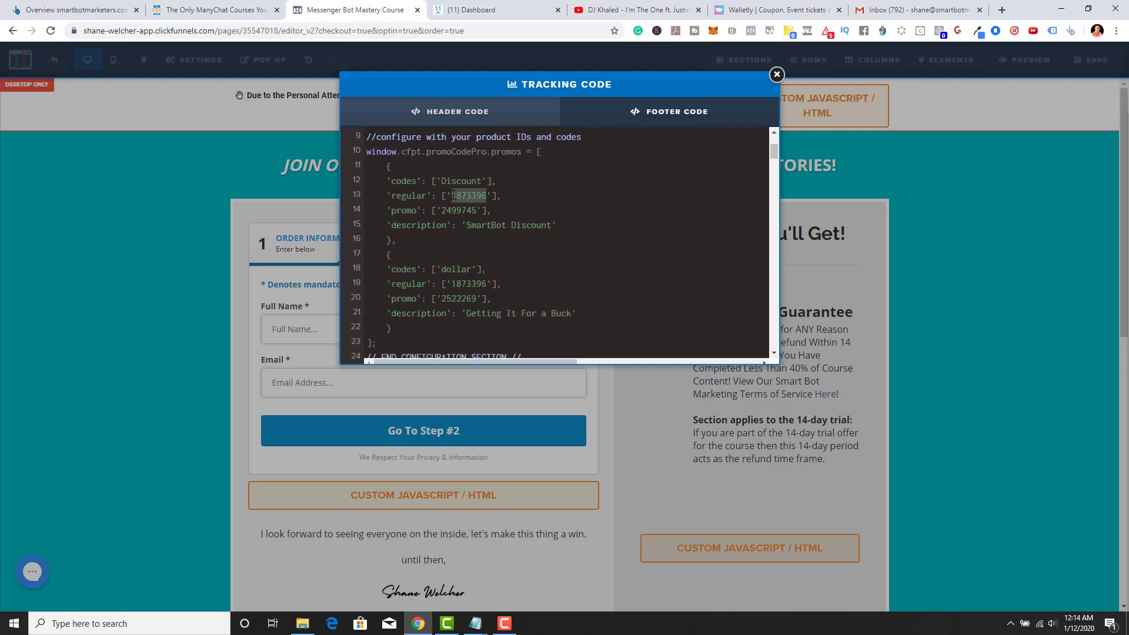
right_click(457, 200)
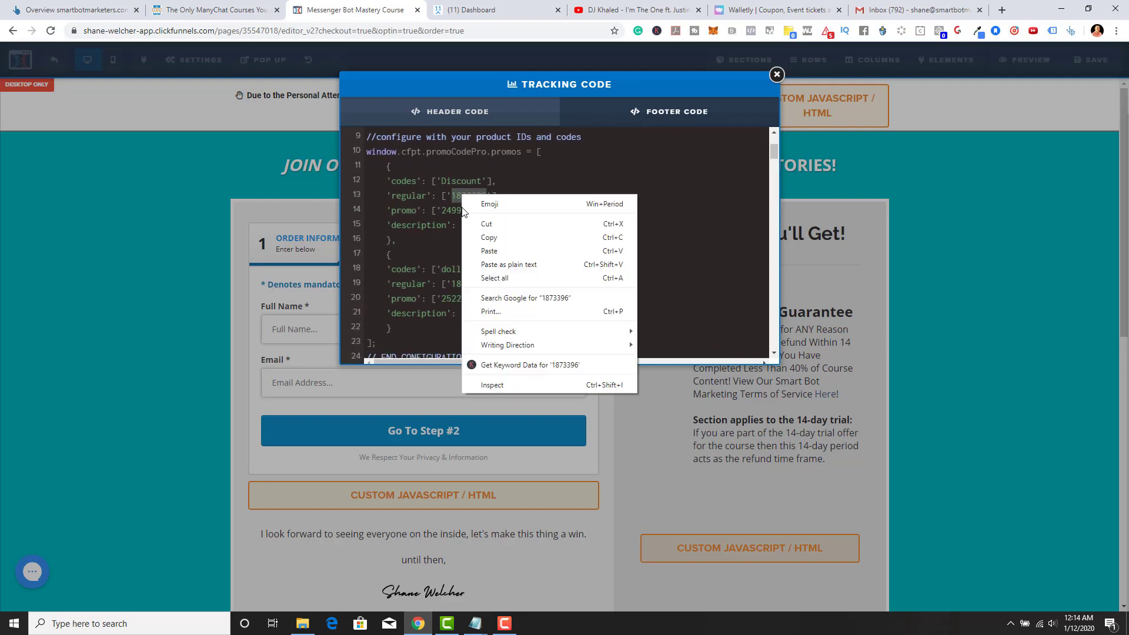
left_click(485, 249)
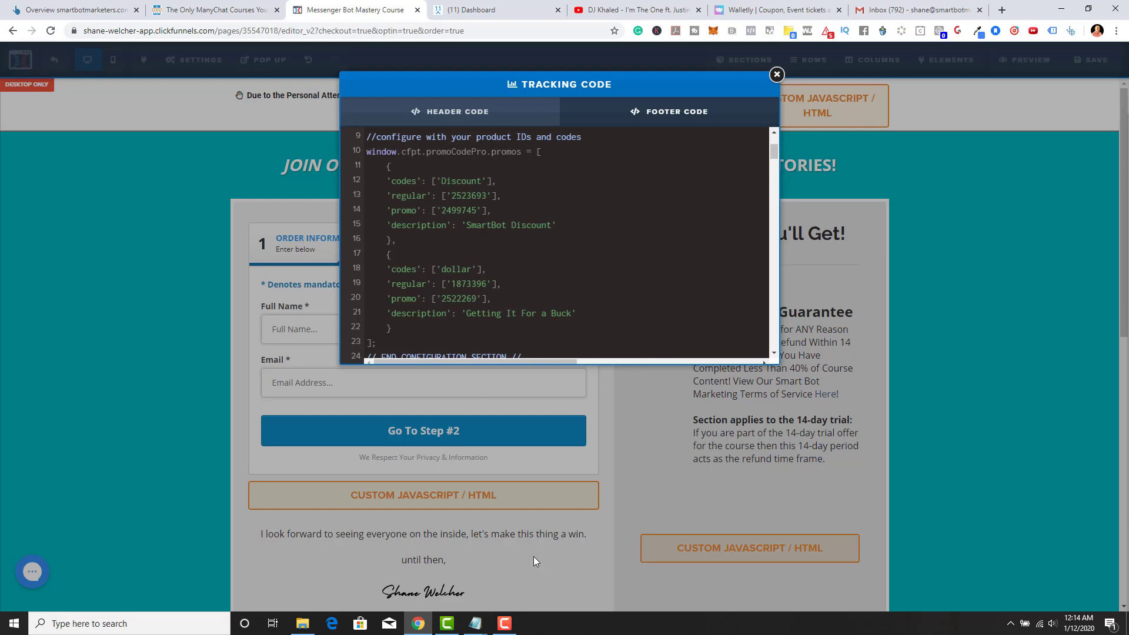
Copy the discounted product ID from the Notepad notes and set the first promo's promo ID to 2523695 in the footer code.
mouse_move(476, 623)
left_click(540, 580)
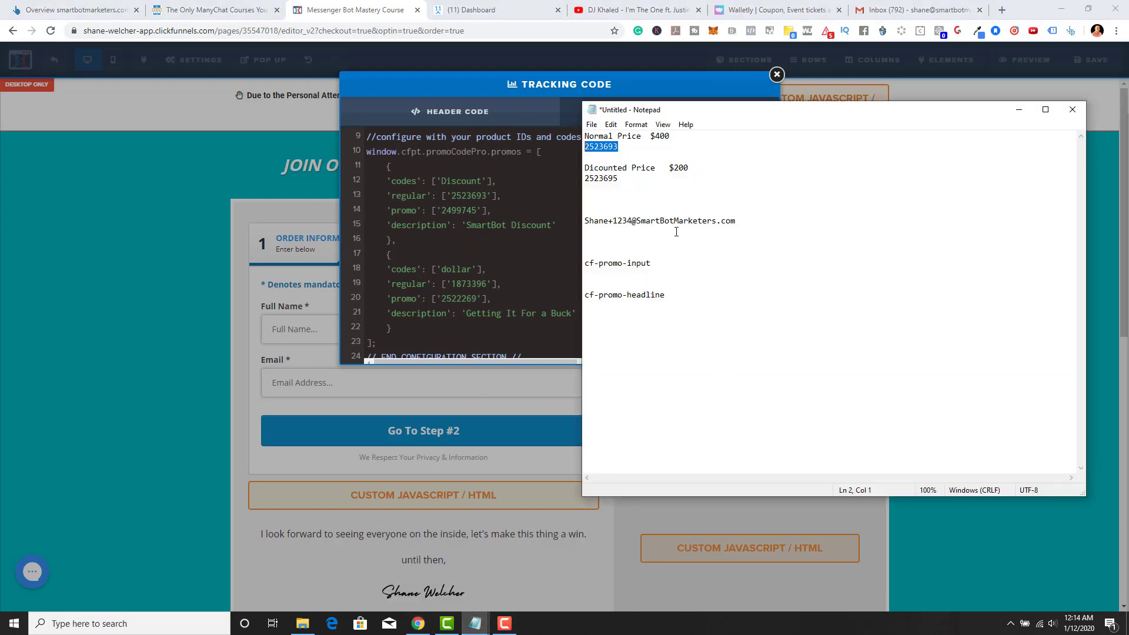
left_click_drag(628, 180, 585, 179)
right_click(587, 179)
left_click(613, 215)
left_click_drag(476, 211, 448, 210)
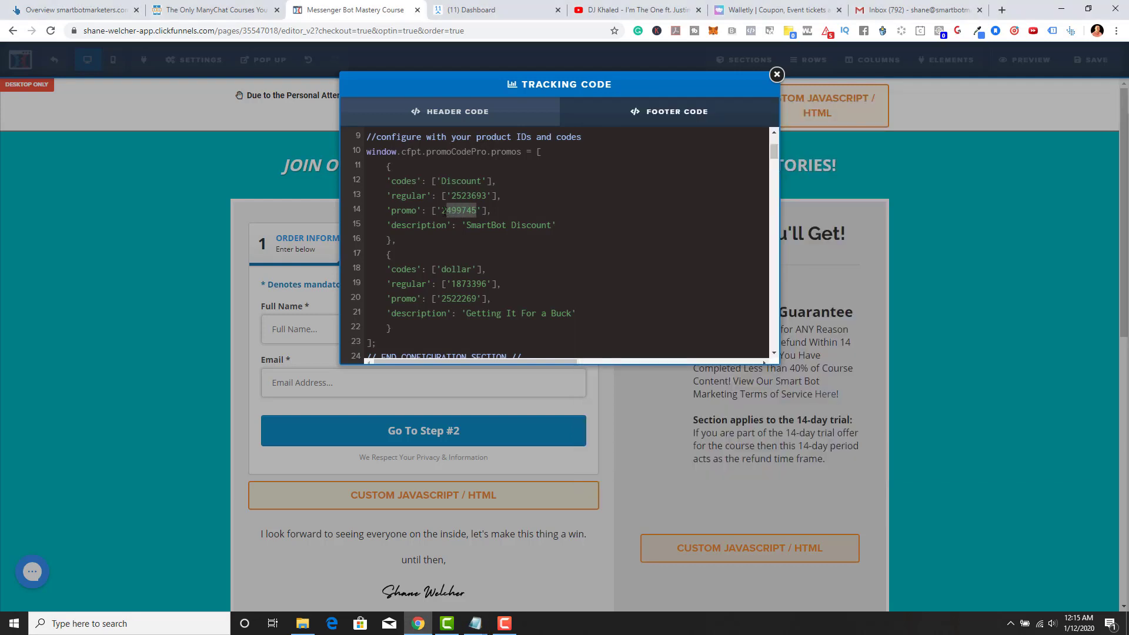
right_click(444, 211)
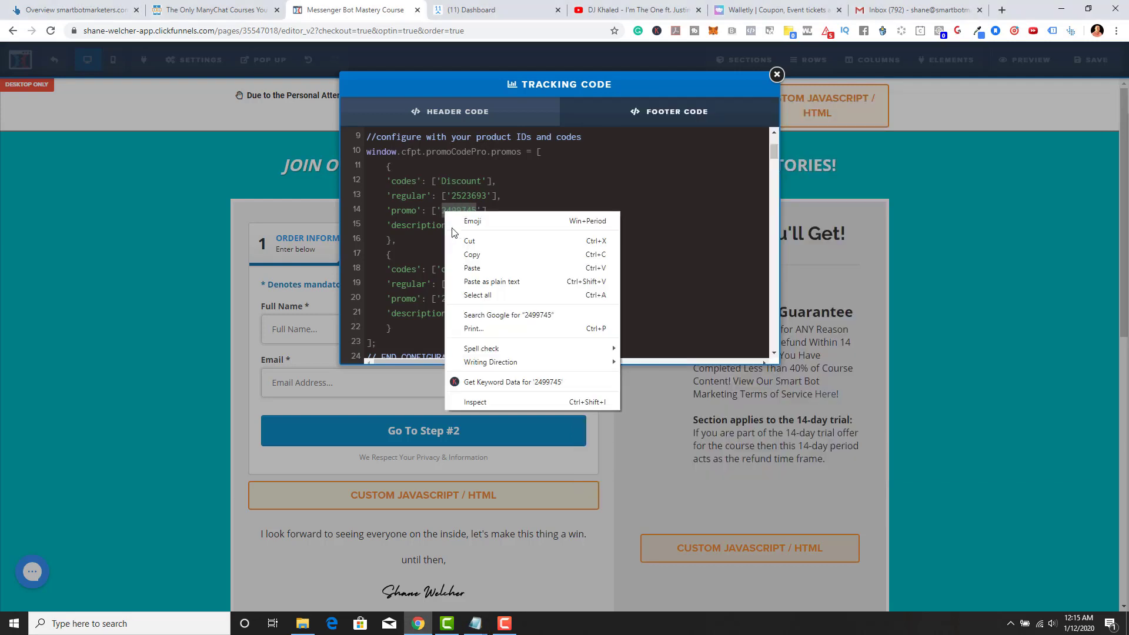
left_click(470, 263)
Change the first promo's description to 'Discount Added...Wow..Great Deal'.
left_click_drag(550, 229, 470, 229)
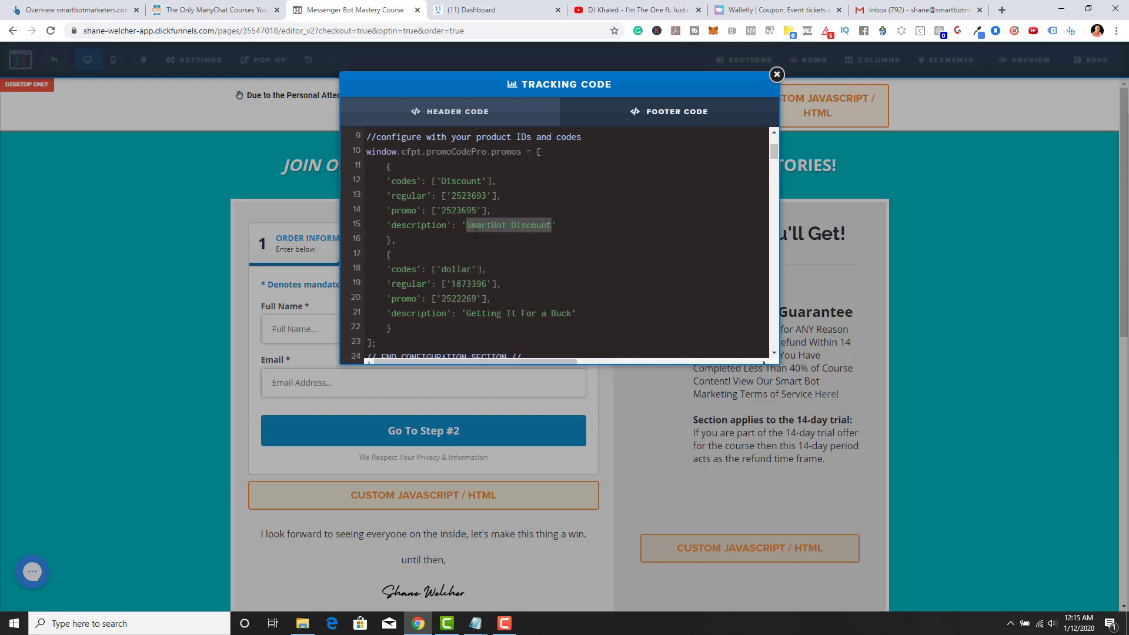
type("Discounte")
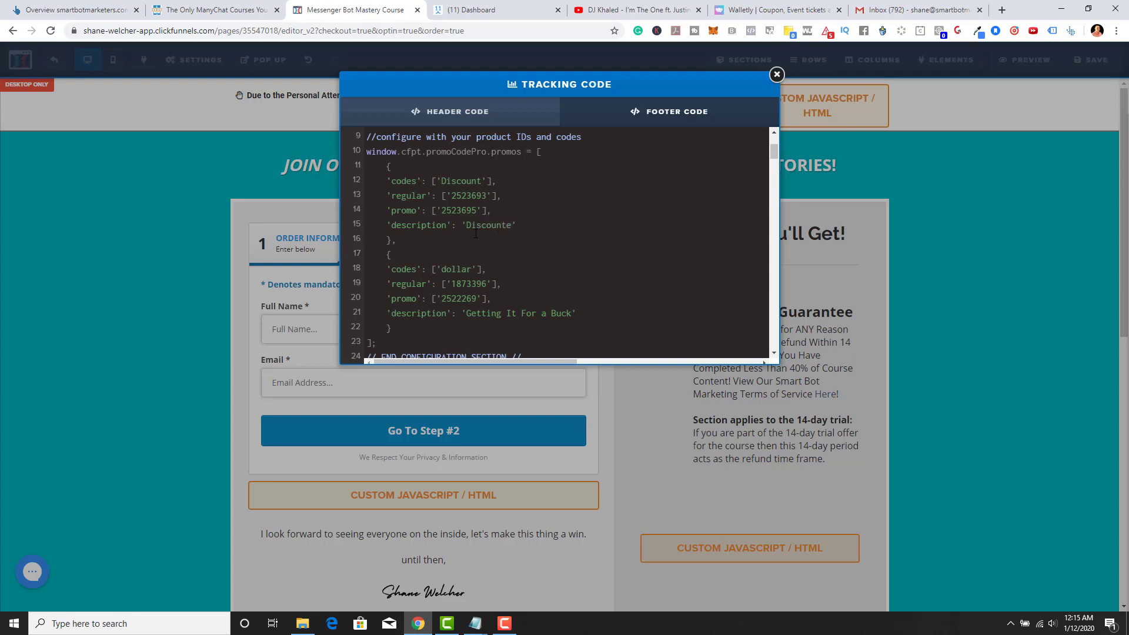
type("Added...Wow..Great Deal")
left_click_drag(627, 227, 466, 227)
left_click(612, 269)
left_click_drag(627, 224, 464, 225)
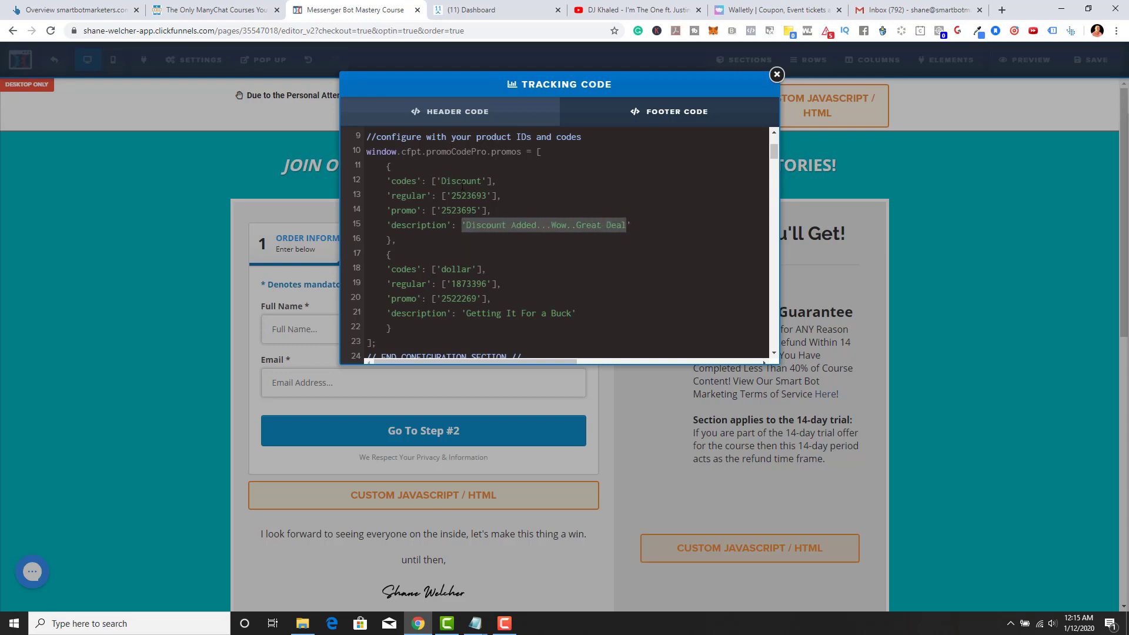
Replace the first promo's code with the two codes '50Off' and 'FiftyOff', entered without a comma between them.
left_click_drag(484, 180, 446, 181)
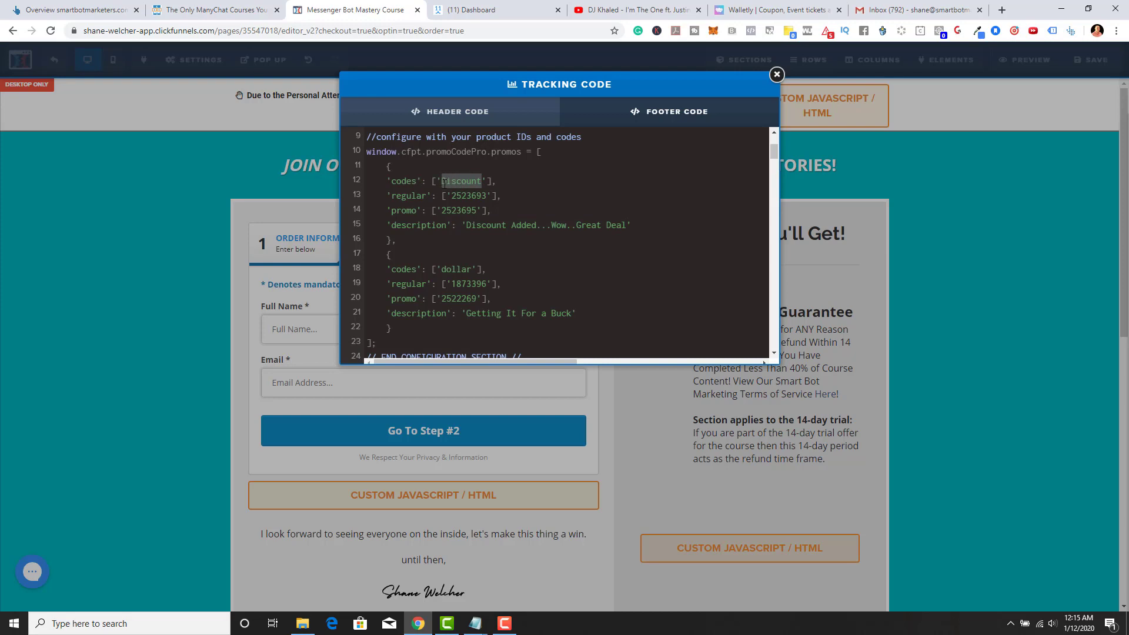
key("BackSpace")
type("50Off'")
type("'Fifty")
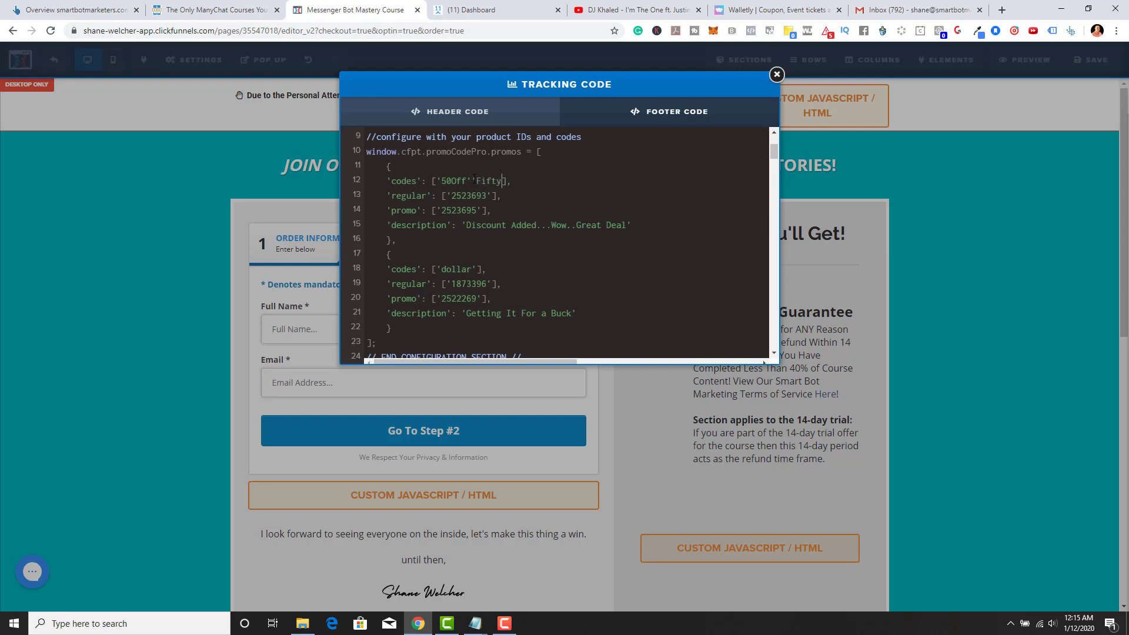
type("Off")
left_click_drag(631, 225, 396, 179)
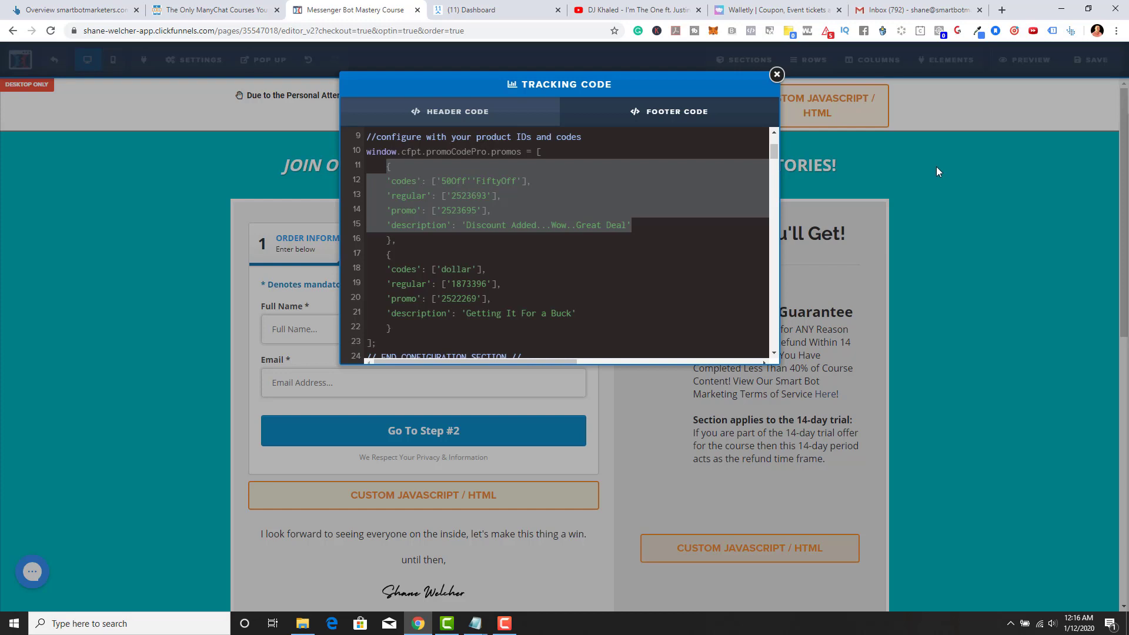
Close the tracking code and save the order page.
left_click(990, 169)
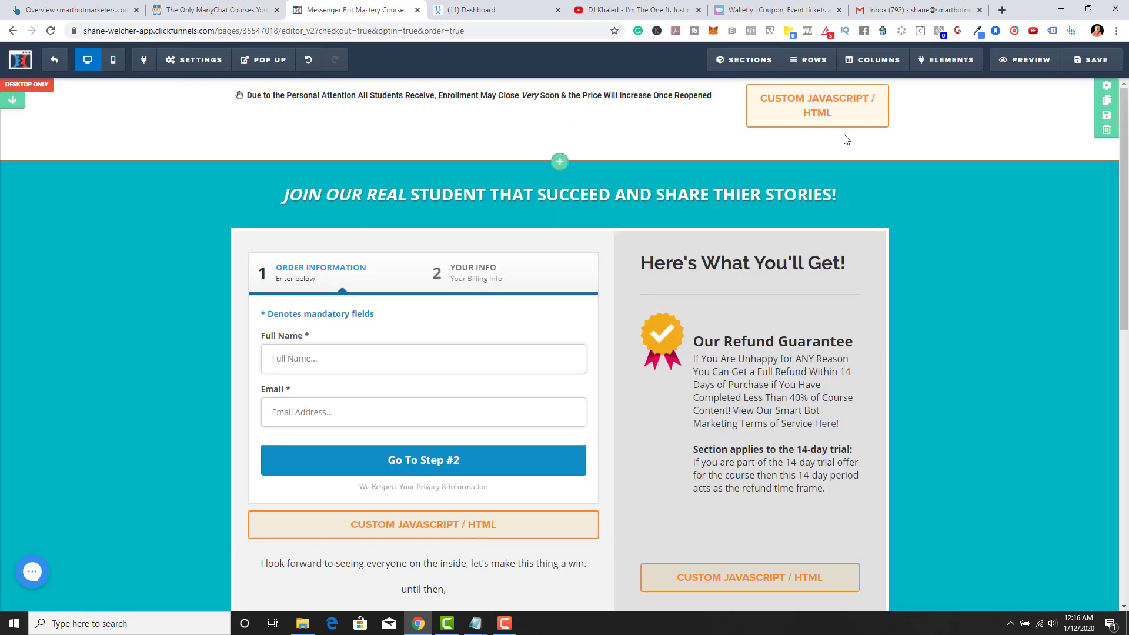
left_click(1091, 59)
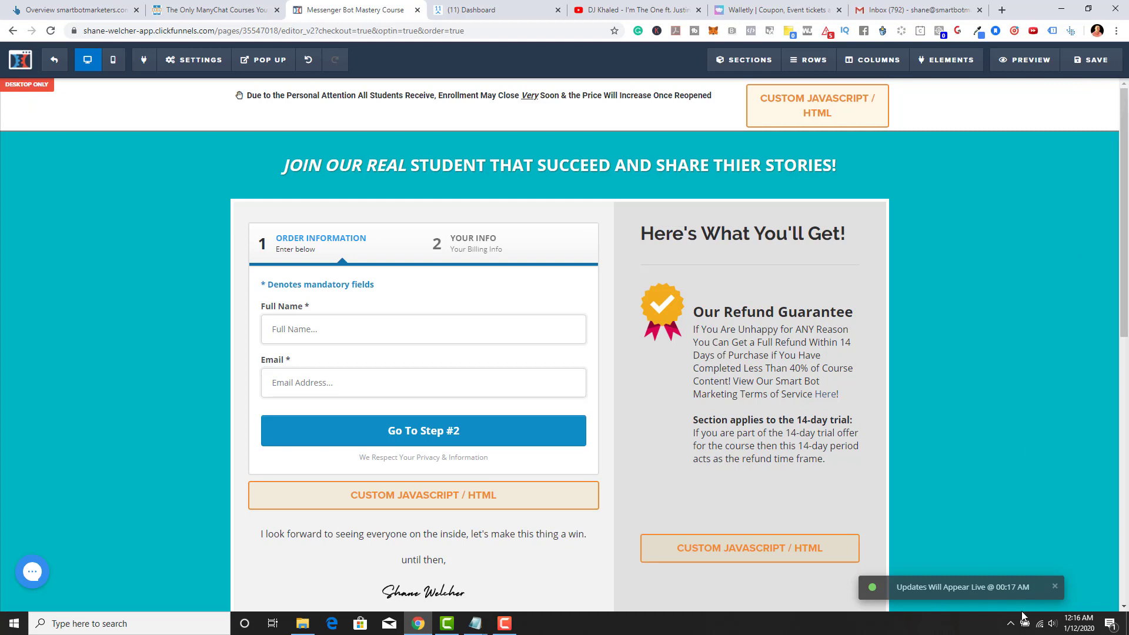
left_click(1097, 60)
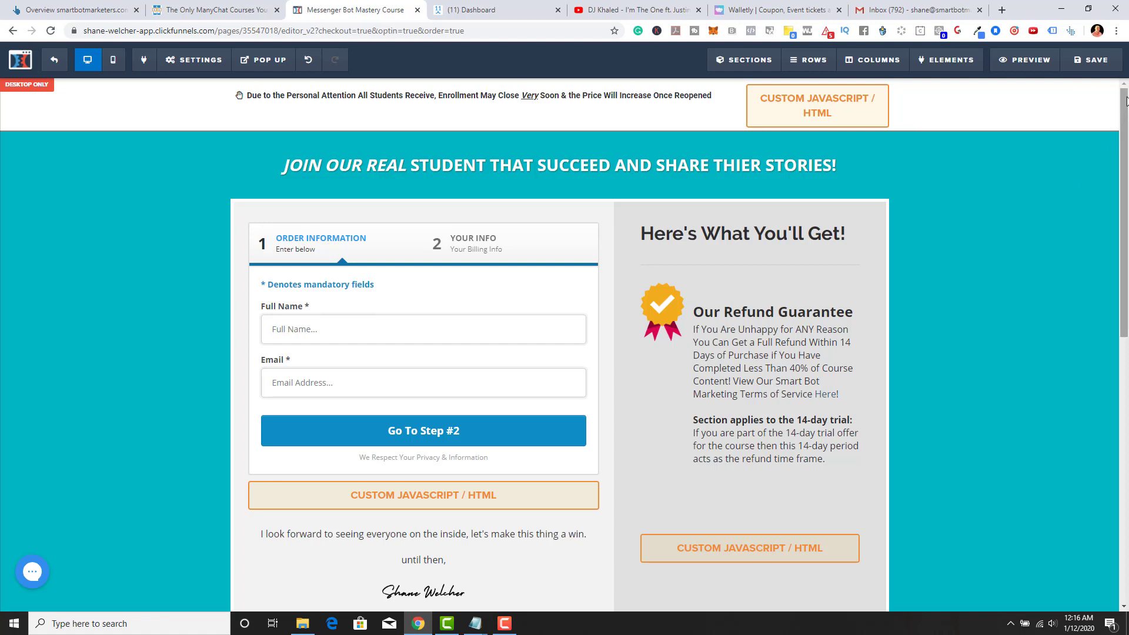
left_click(1091, 60)
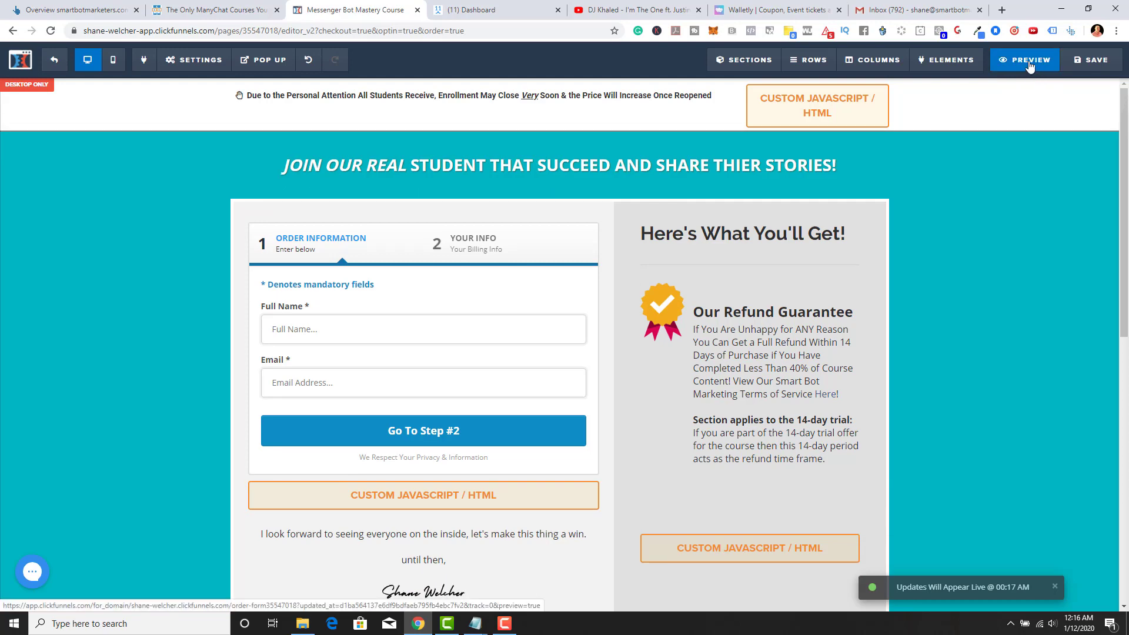
Preview the order page, fill in the customer's full name and e-mail, and proceed to the billing step.
left_click(1029, 67)
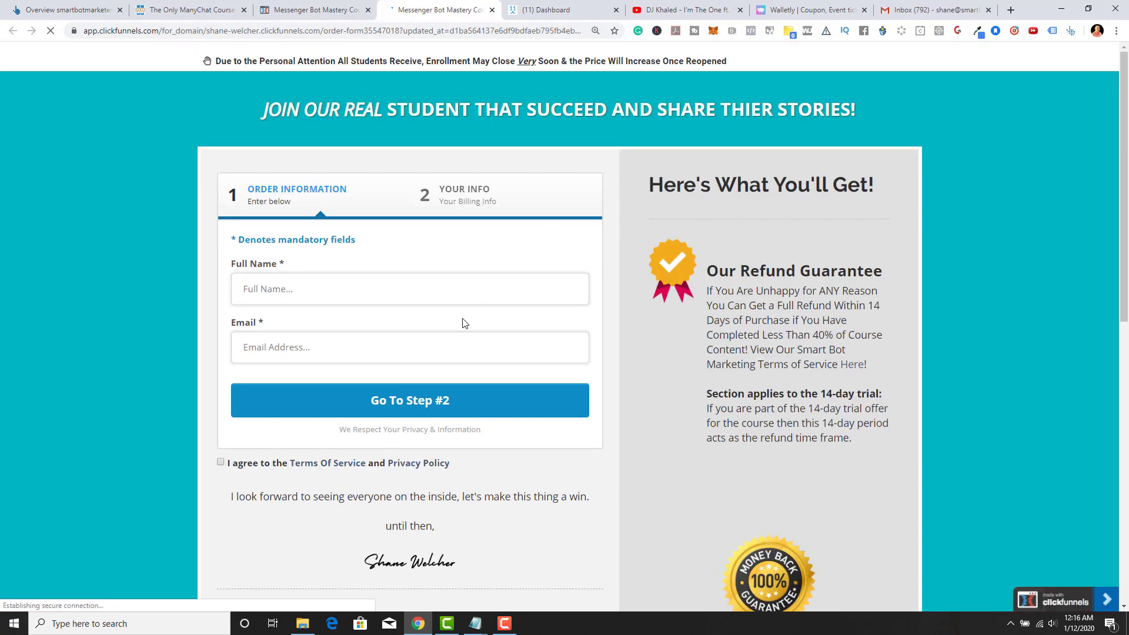
left_click(463, 294)
left_click(429, 350)
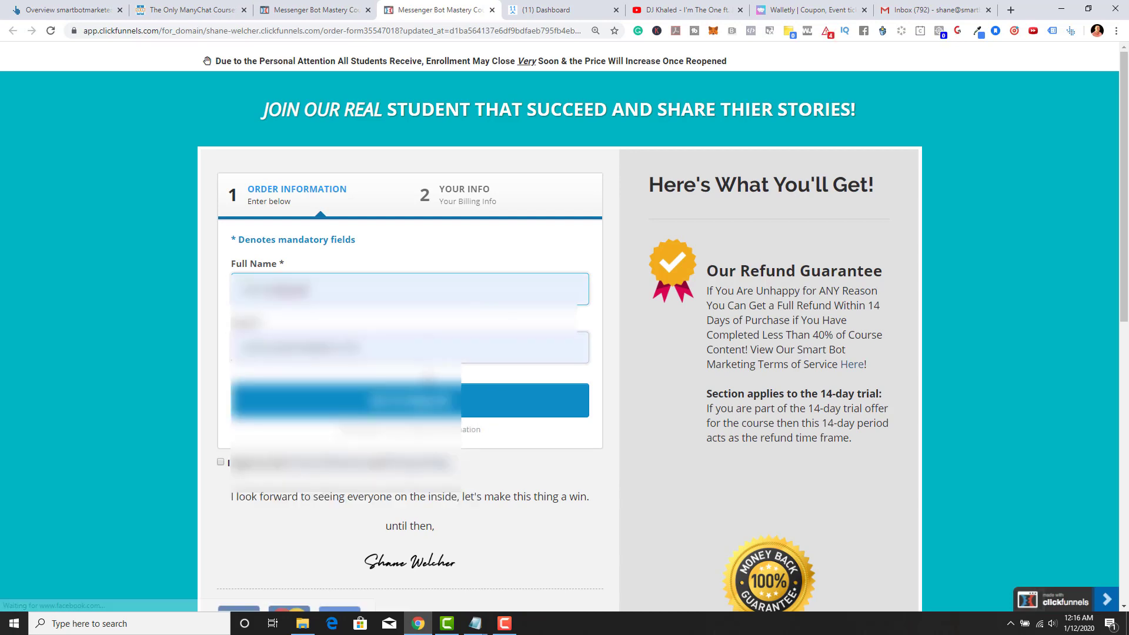
left_click(421, 404)
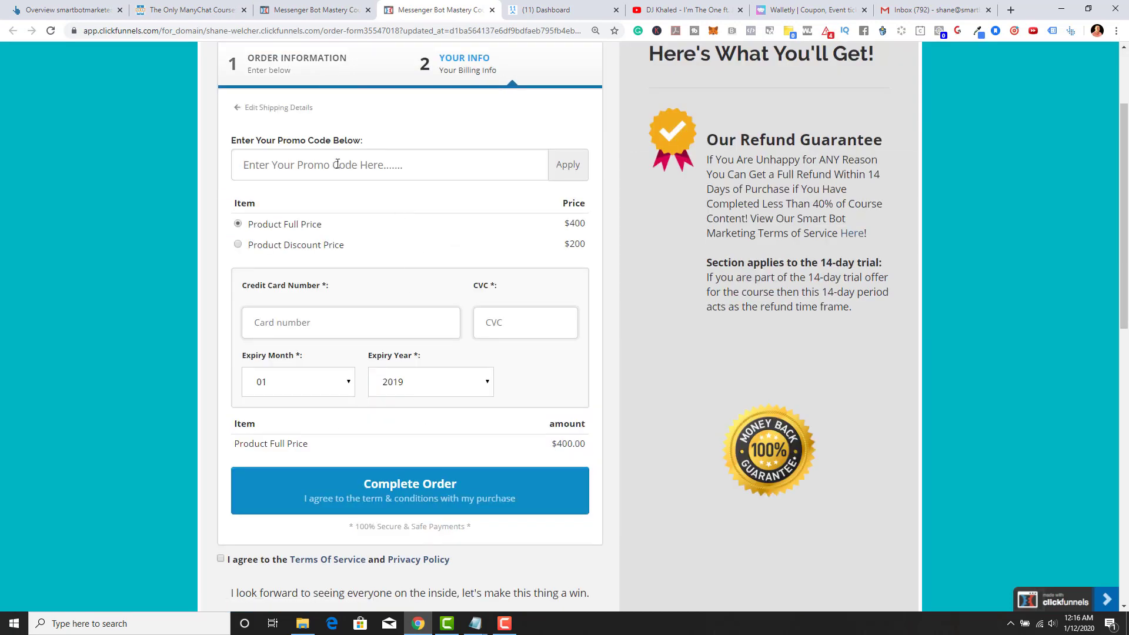
Try to apply the promo code '50off' on the billing step of the previewed order form.
left_click(337, 165)
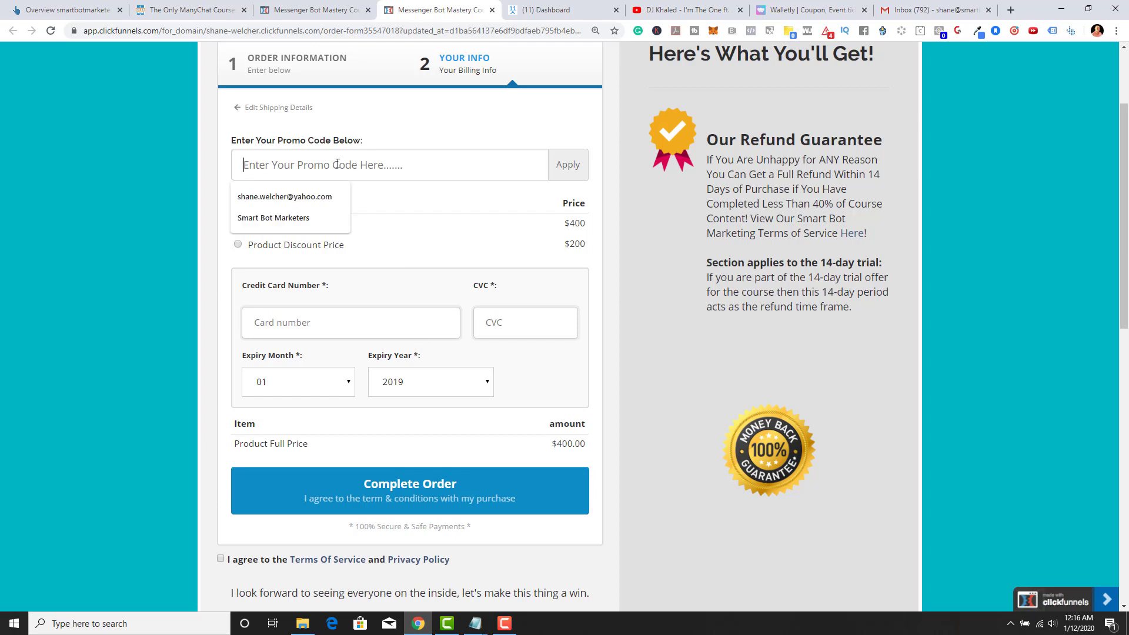
type("50")
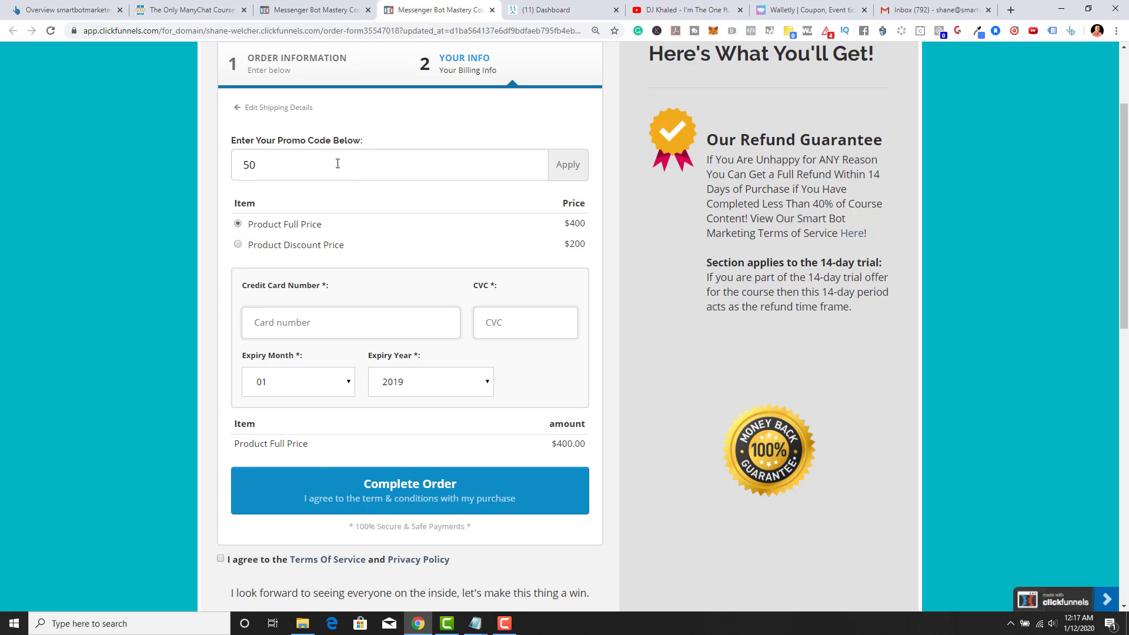
type("off")
left_click(559, 170)
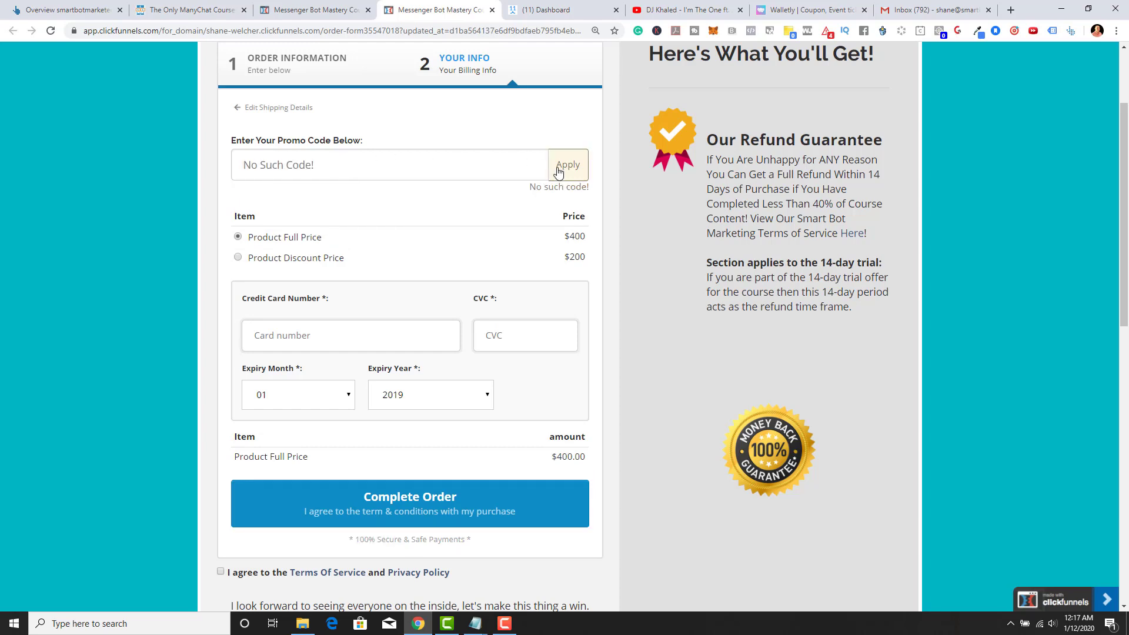
Try to apply the promo code again with a capital O, as '50Off'.
left_click(428, 165)
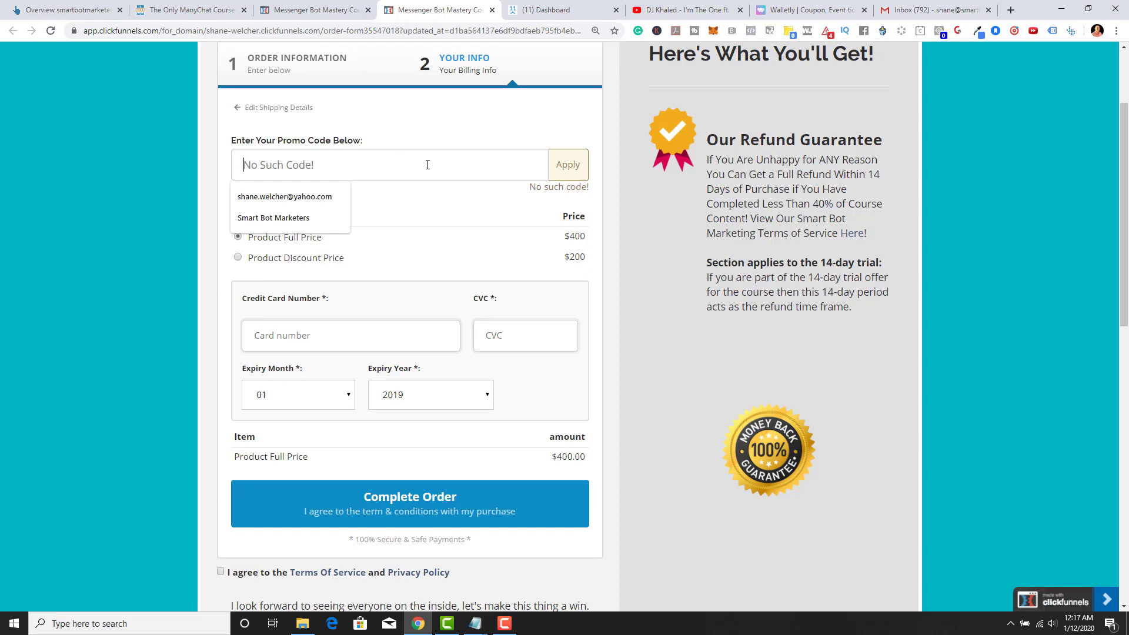
type("50")
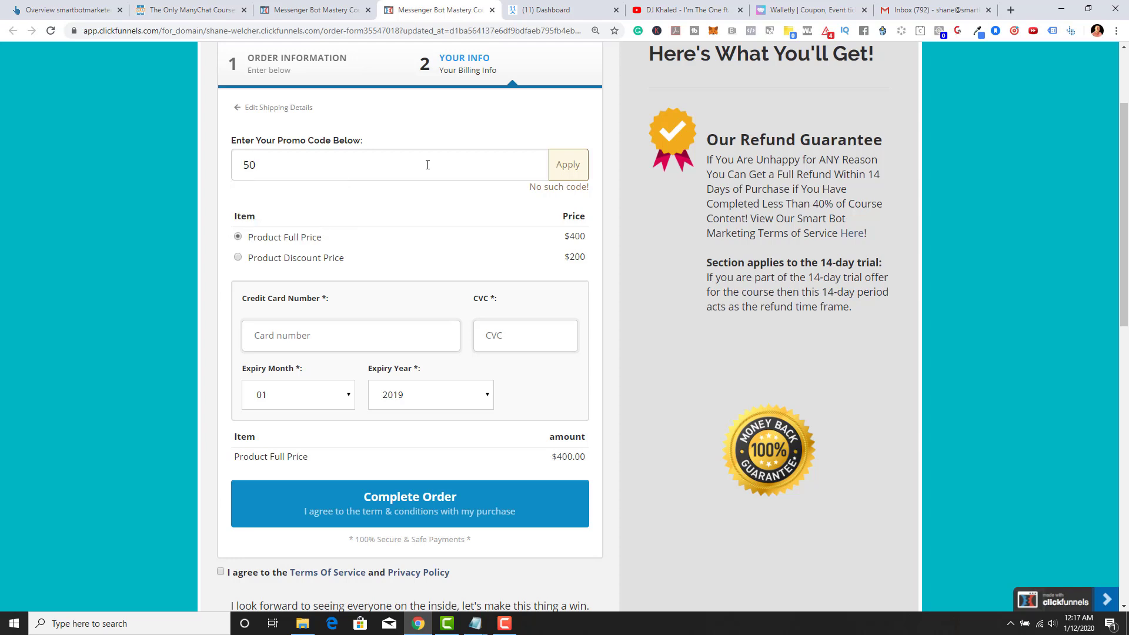
type("Off")
left_click(561, 170)
Return to the page editor, copy the '50Off' code from the footer tracking code, and close the code window.
left_click(310, 10)
mouse_move(197, 59)
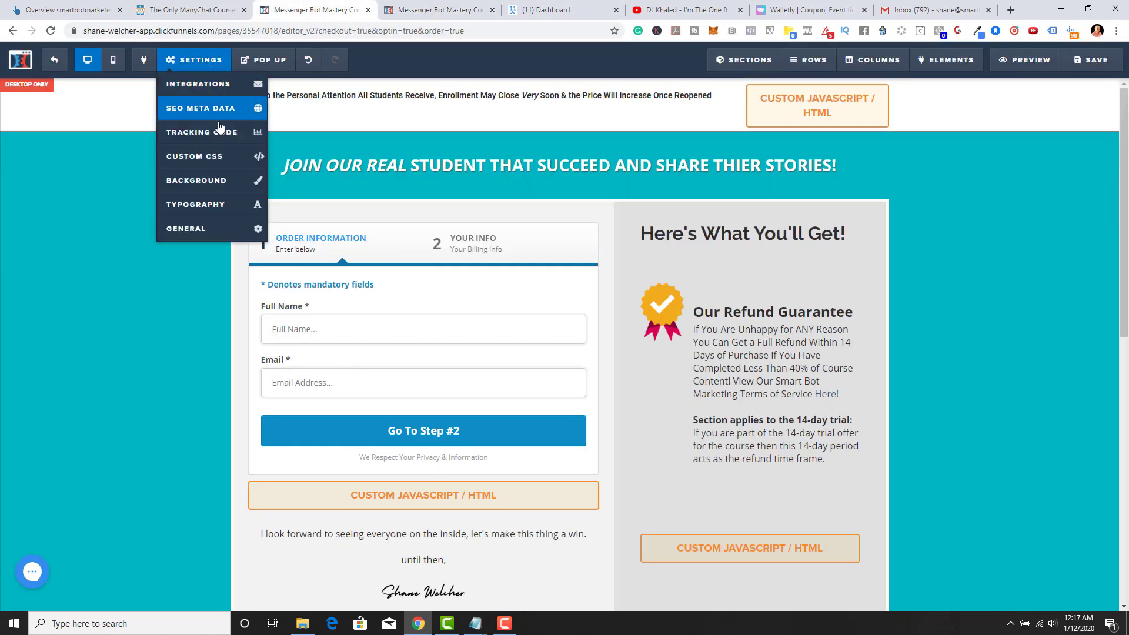
left_click(221, 133)
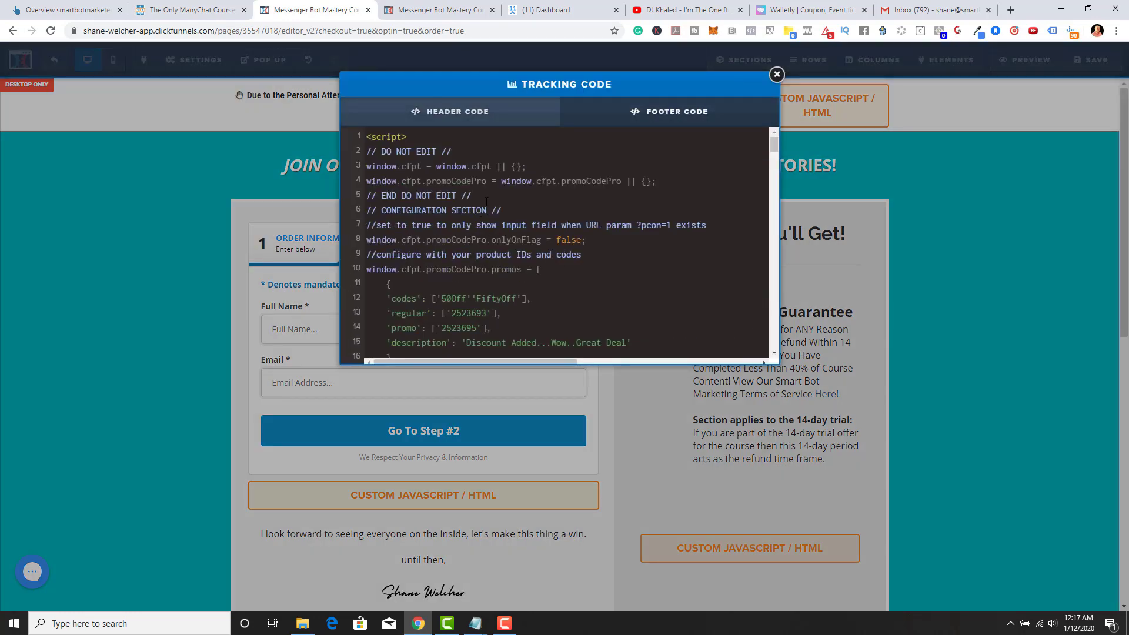
left_click_drag(467, 298, 441, 298)
right_click(453, 305)
left_click(464, 344)
left_click(1003, 198)
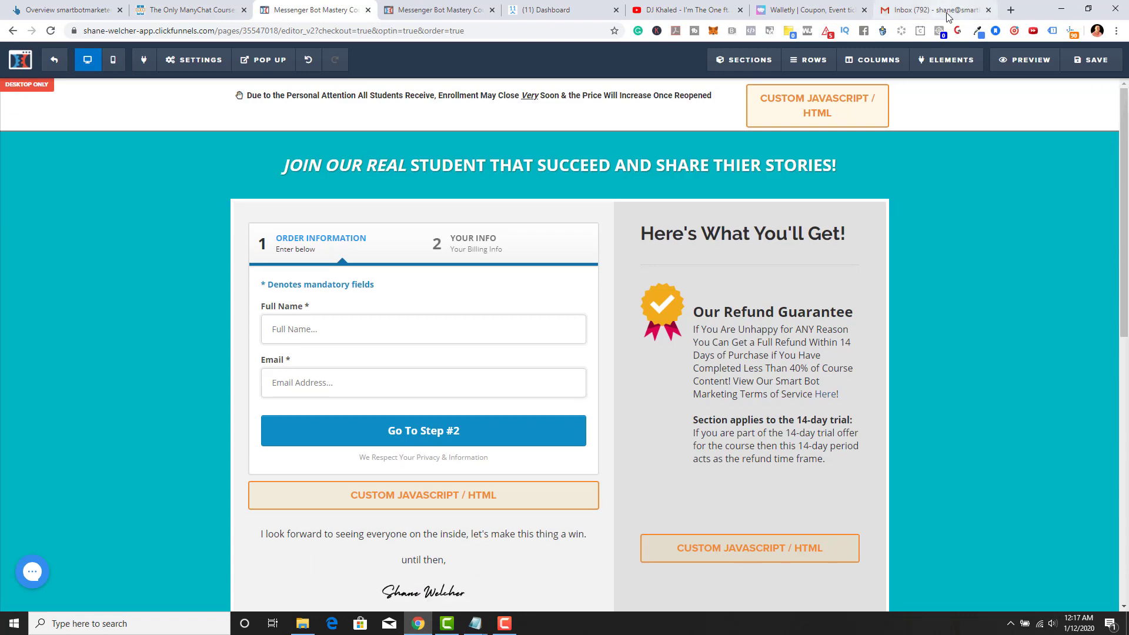
Paste the copied '50Off' code into the preview's promo code field and try to apply it.
left_click(451, 9)
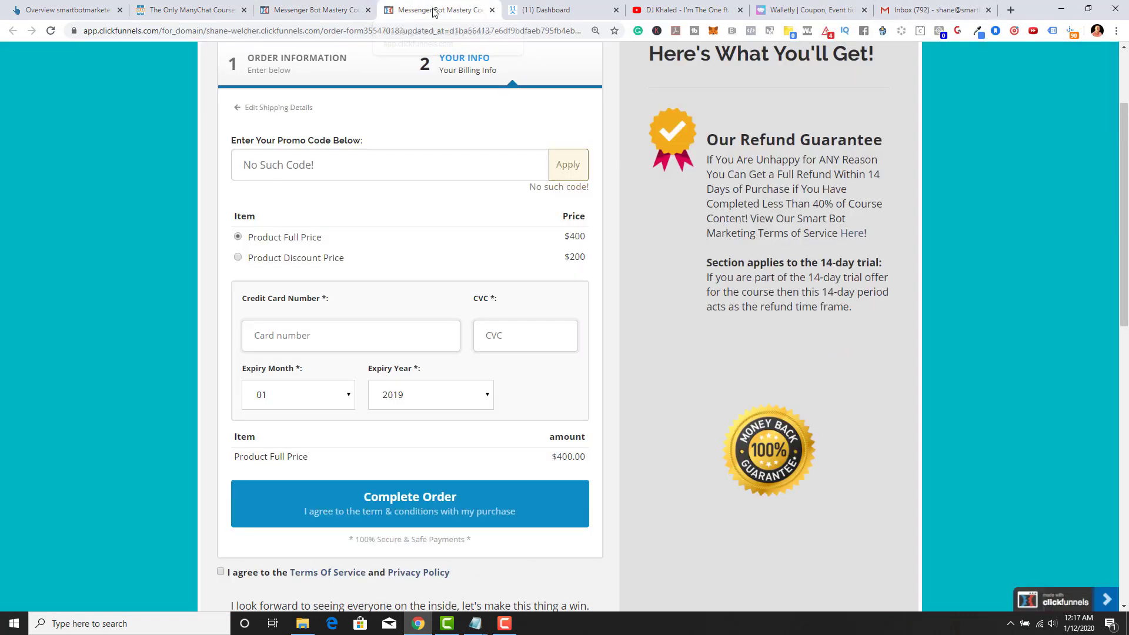
left_click(325, 160)
key("ctrl+v")
left_click(567, 165)
Reopen the page's footer tracking code in the editor and copy the 'FiftyOff' promo code.
left_click(314, 10)
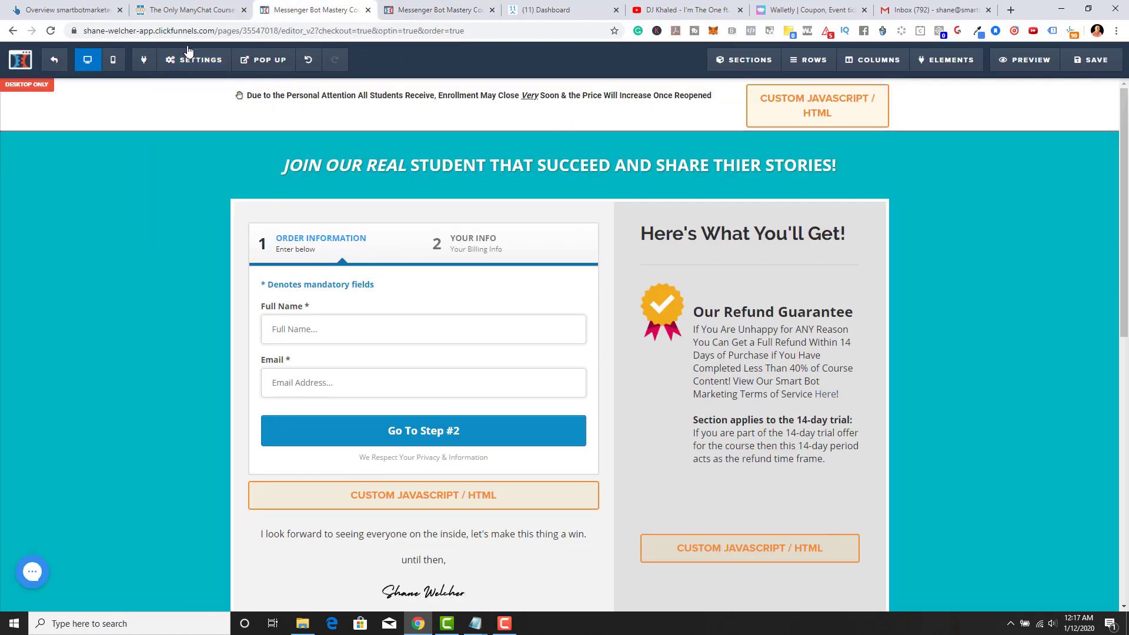
left_click(192, 59)
left_click(201, 133)
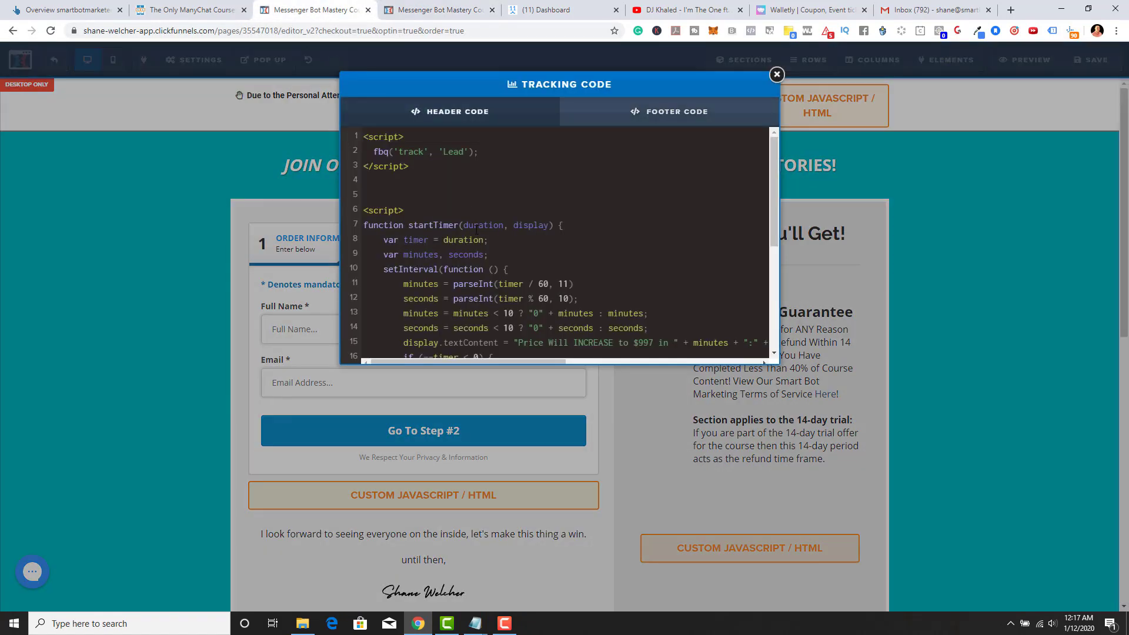
left_click(670, 112)
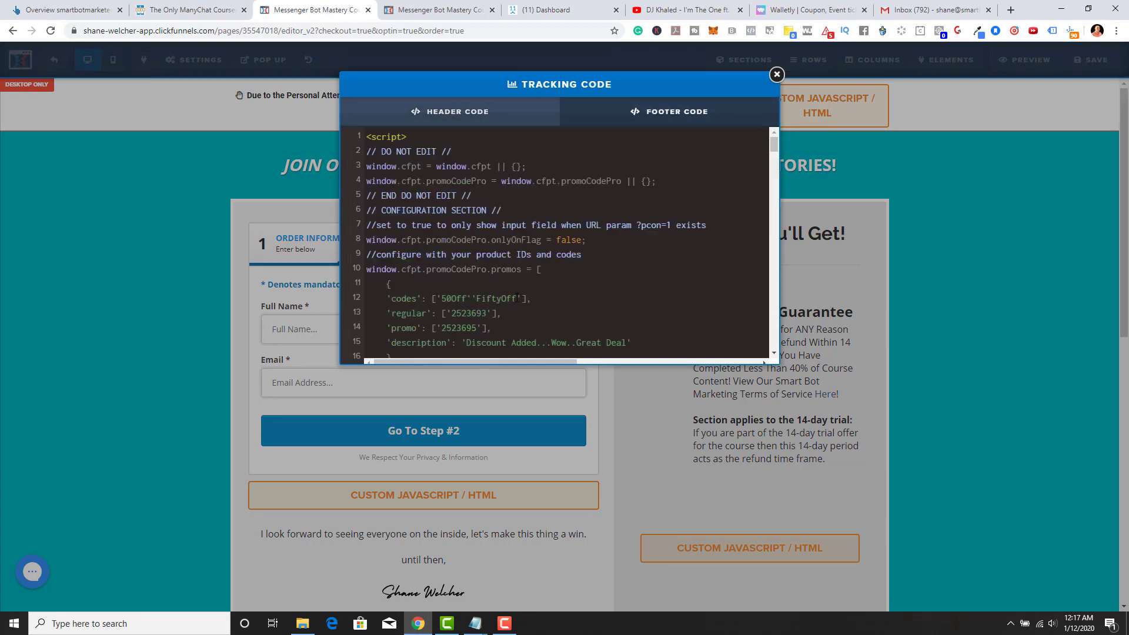
left_click_drag(516, 298, 477, 298)
right_click(484, 298)
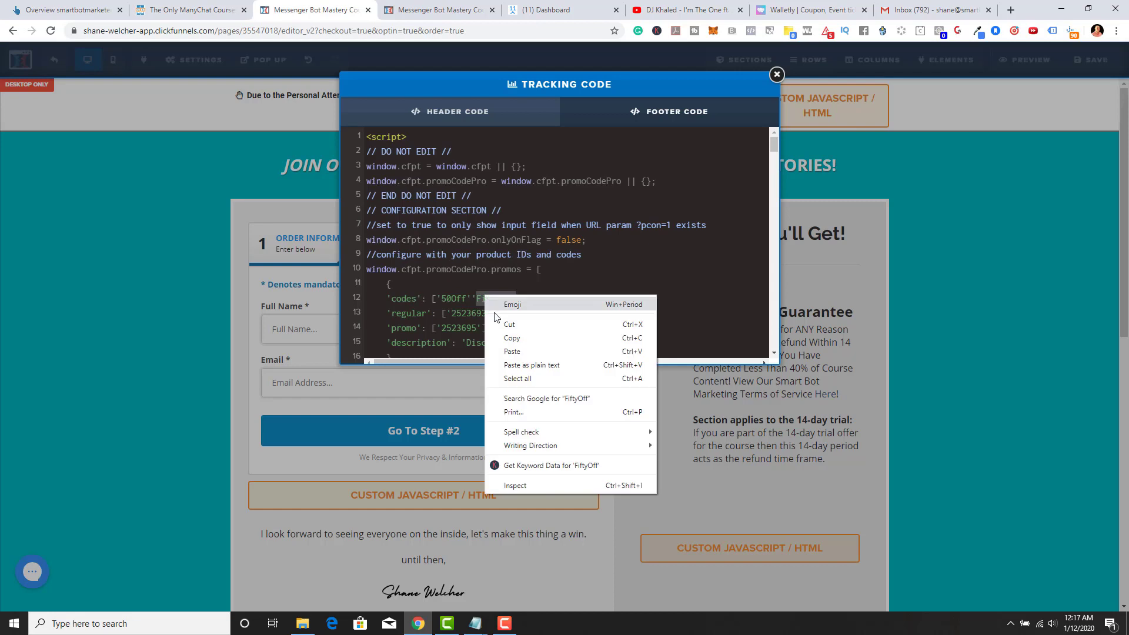
left_click(510, 338)
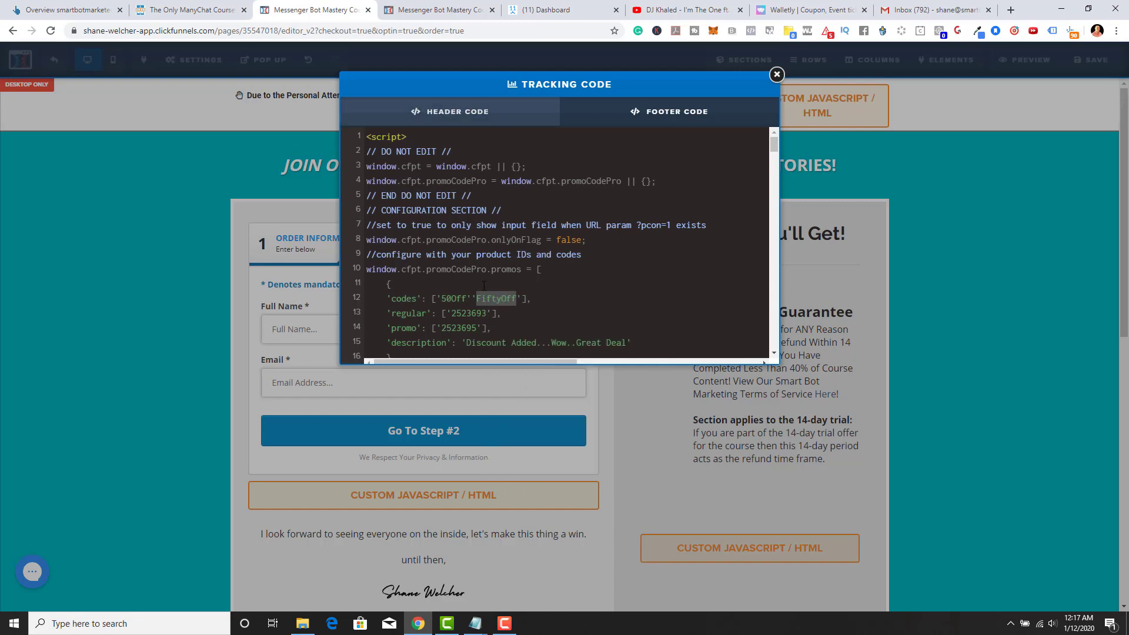
Try to apply the promo code 'FiftyOff' in the previewed order form.
left_click(438, 10)
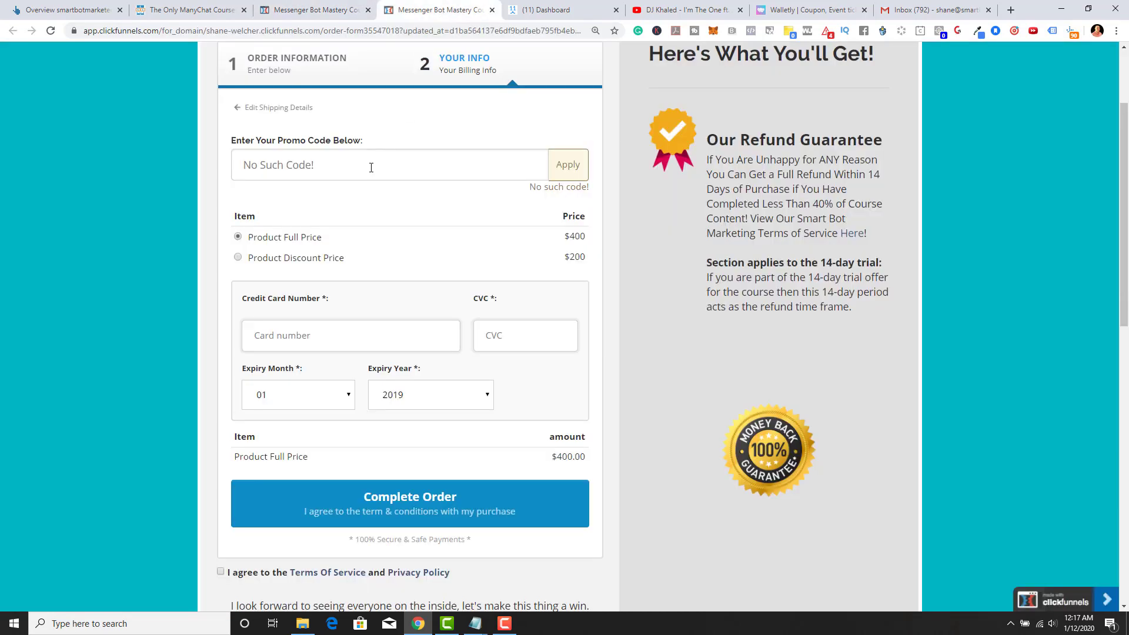
left_click(345, 165)
type("FiftyOff")
left_click(568, 172)
left_click(247, 167)
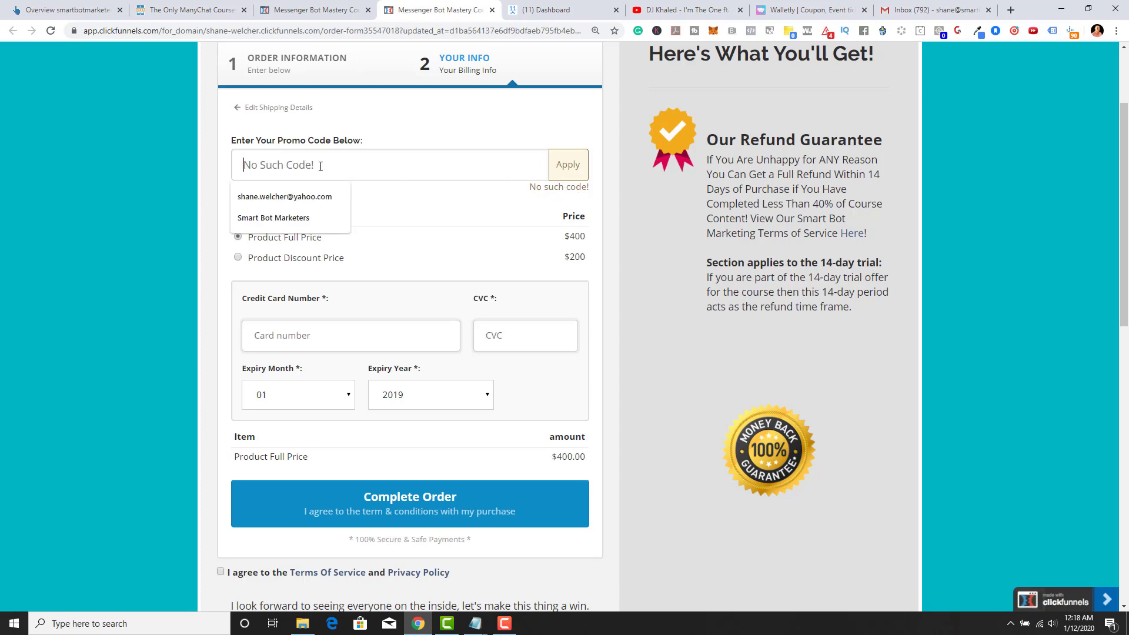
Remove 'FiftyOff' from the first promo's codes in the footer code, keeping only '50Off' with its closing quote.
left_click(314, 10)
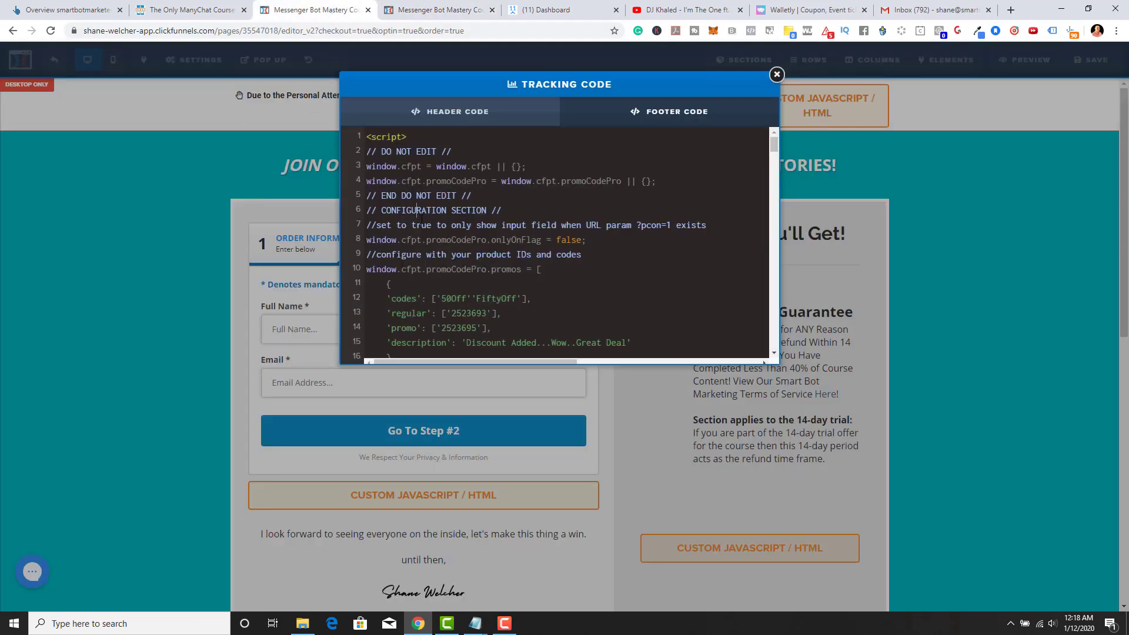
left_click_drag(521, 299, 472, 300)
key("BackSpace")
type("'")
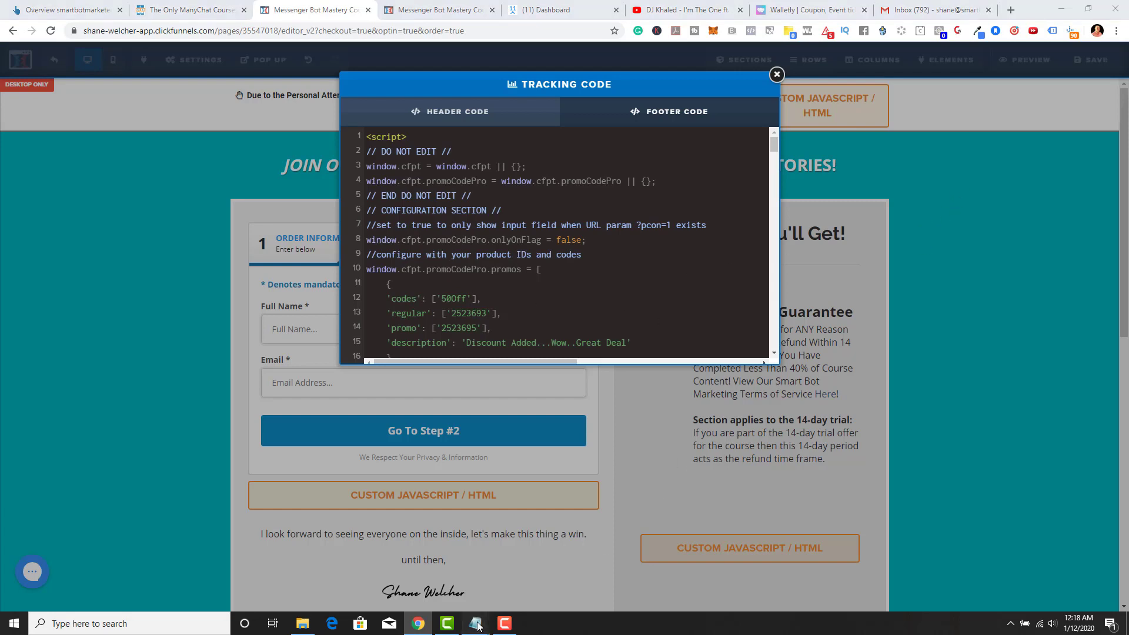
Compare the product IDs in the Notepad notes with those in the footer code, and close the tracking code.
mouse_move(475, 624)
left_click(501, 550)
left_click(631, 186)
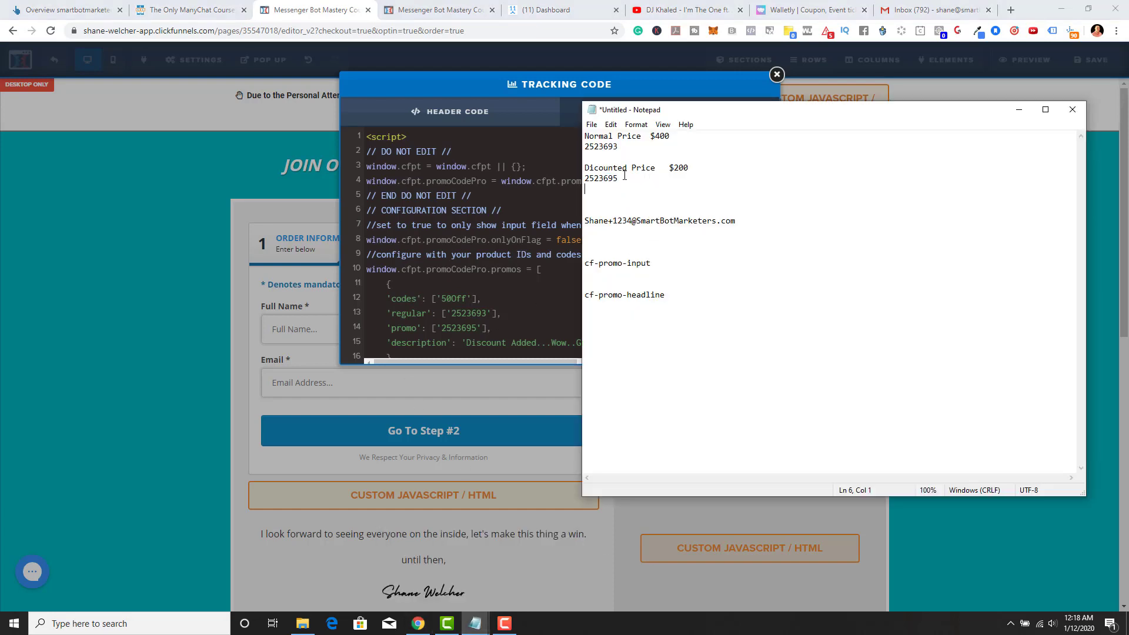
left_click_drag(618, 147, 584, 147)
left_click(273, 335)
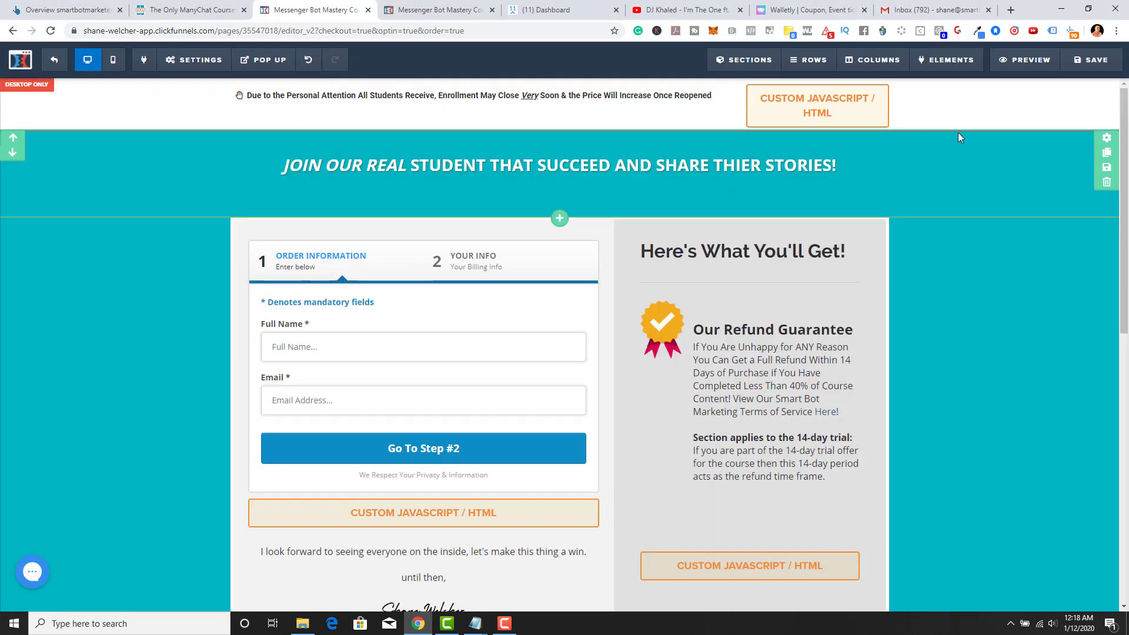
Save the order page and close the outdated preview.
left_click(1081, 66)
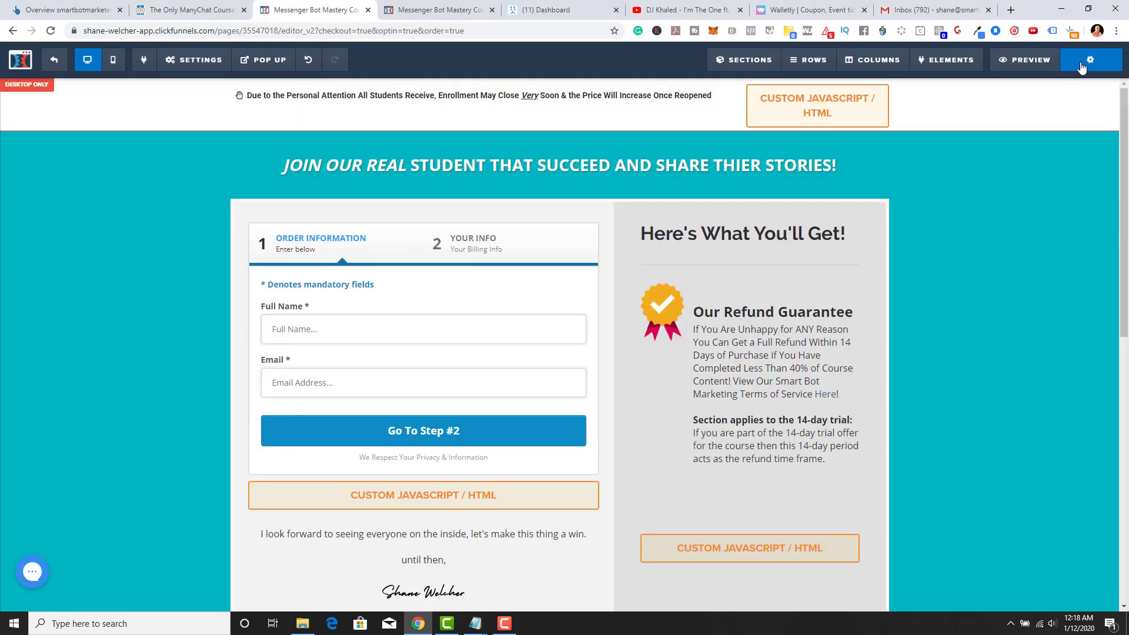
left_click(467, 13)
left_click(492, 10)
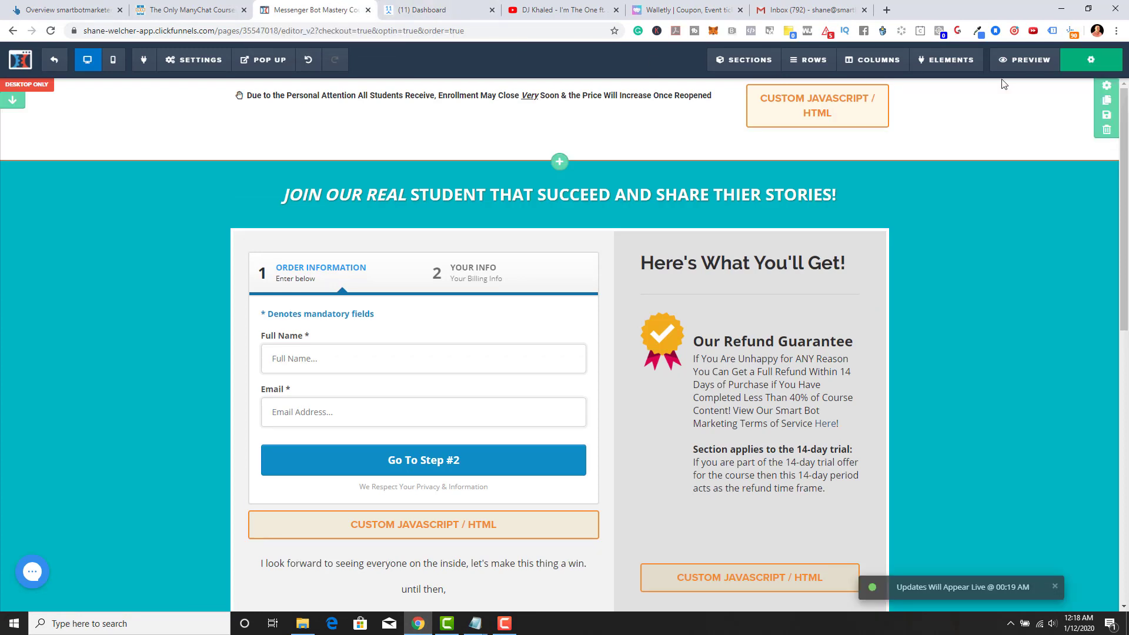
left_click(1103, 68)
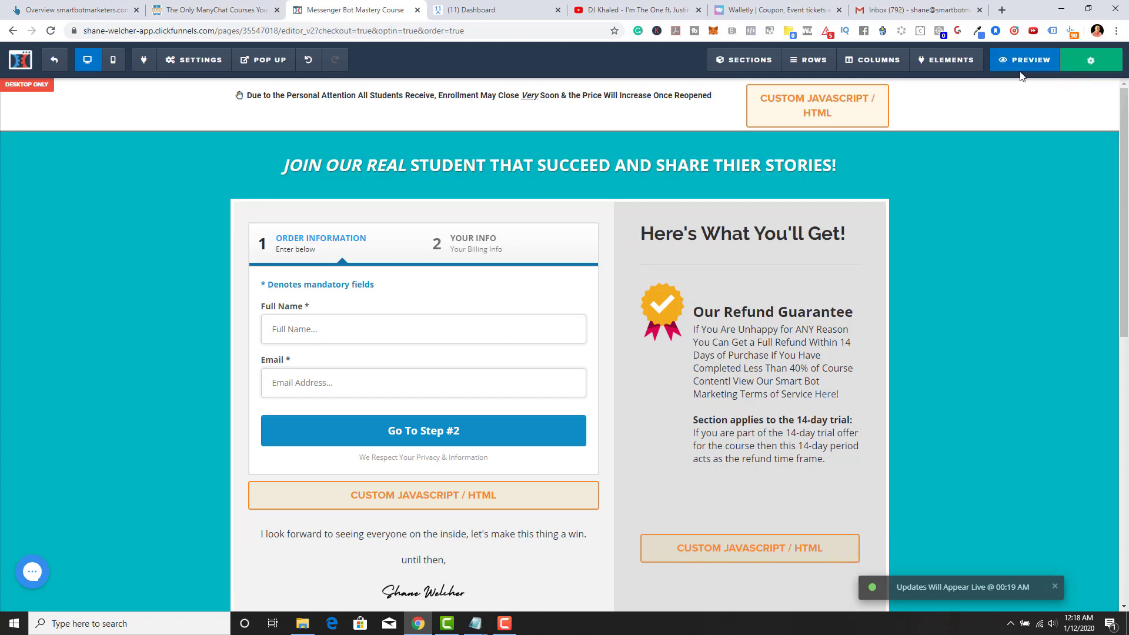
Open a fresh preview of the order page, fill in the customer's contact details, and continue to the billing information.
left_click(1024, 66)
left_click(352, 290)
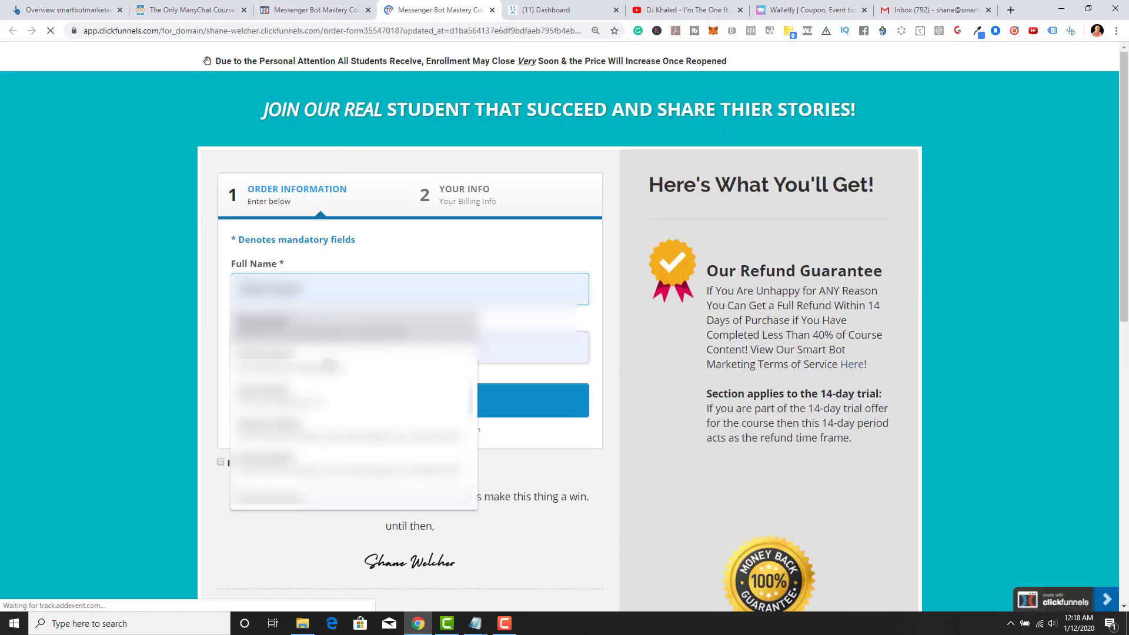
left_click(347, 407)
left_click(347, 407)
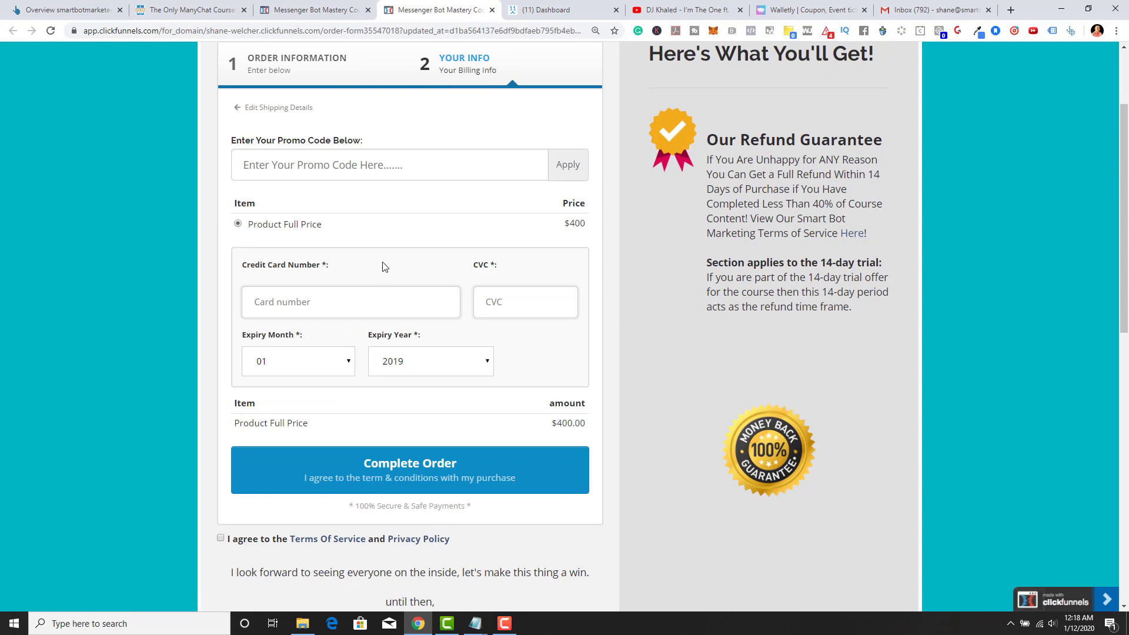
Apply the promo code '50Off' and select the Product Discount Price item.
left_click(298, 167)
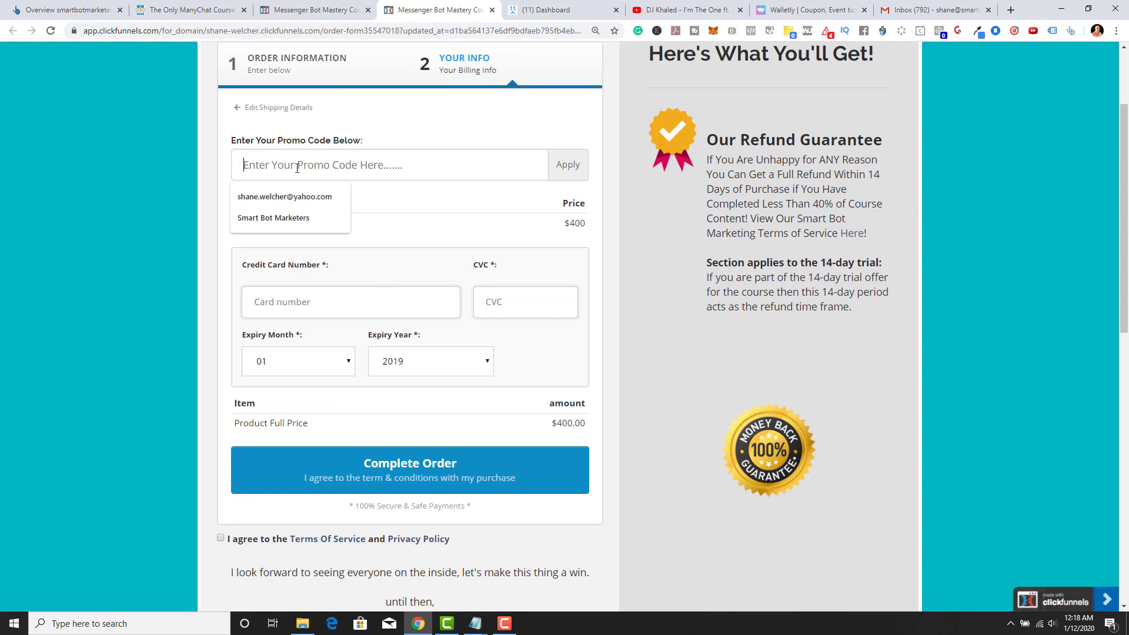
type("50")
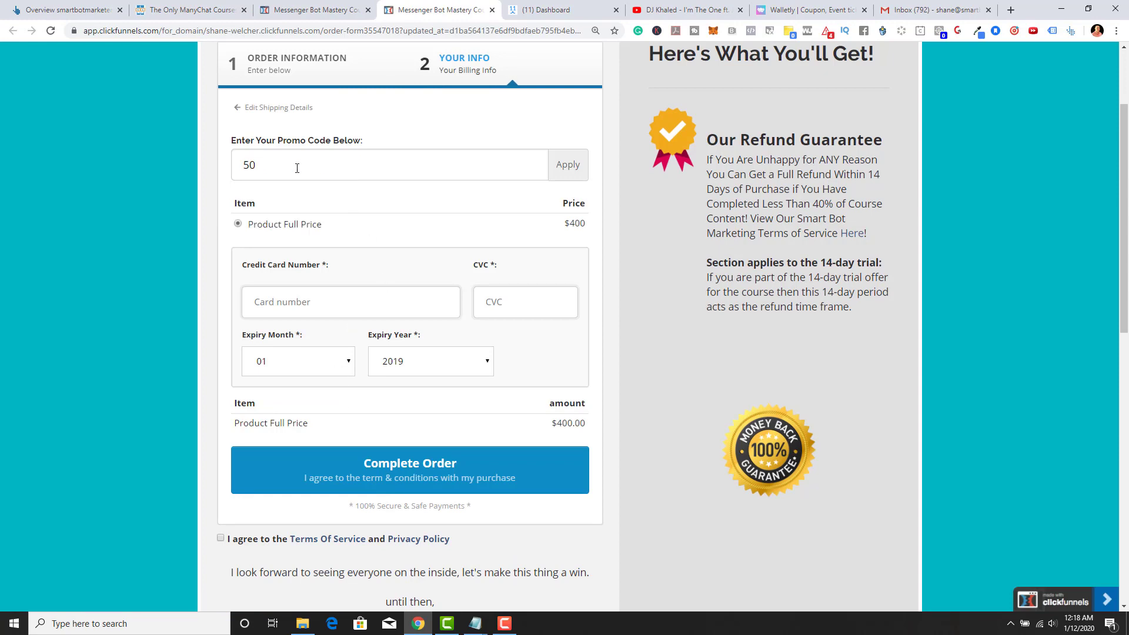
type("Off")
left_click(568, 174)
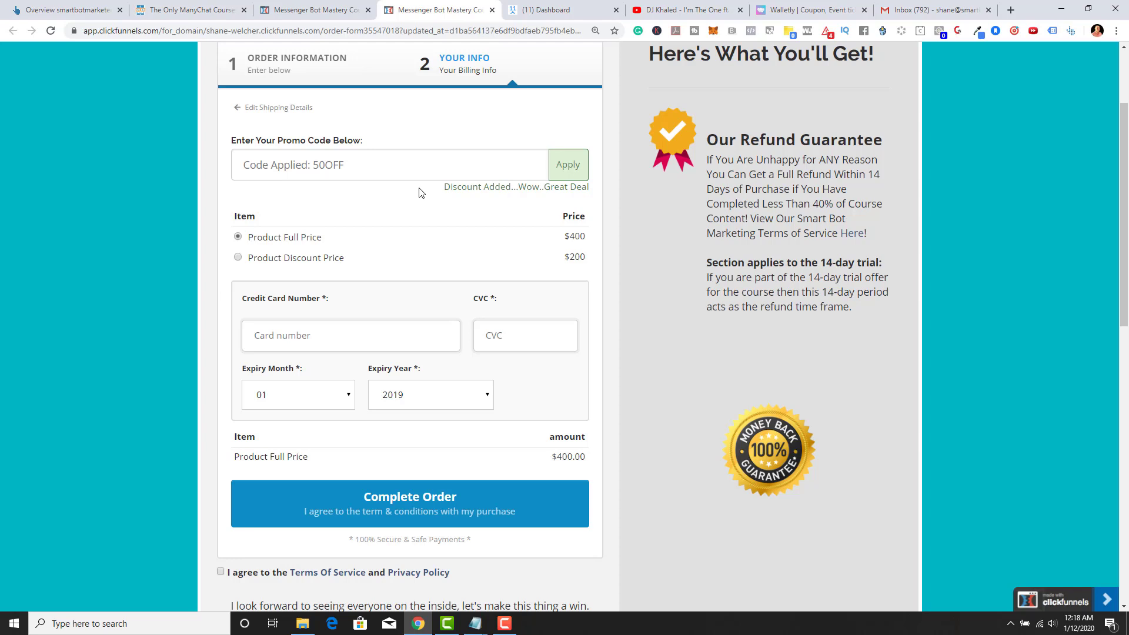
left_click(238, 258)
left_click(246, 165)
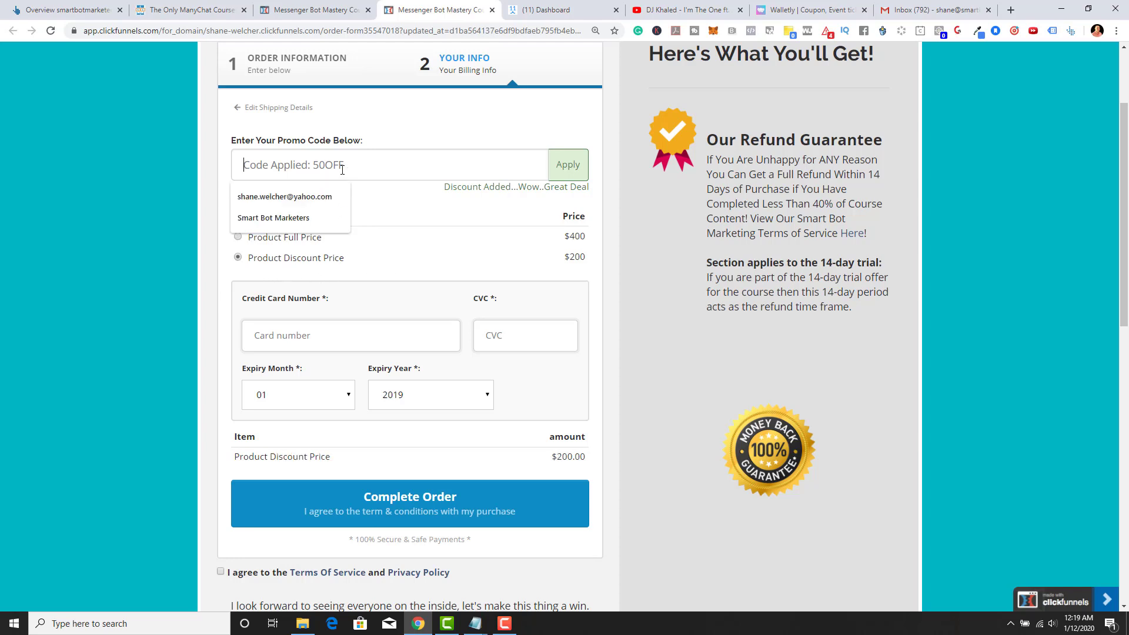
left_click(249, 129)
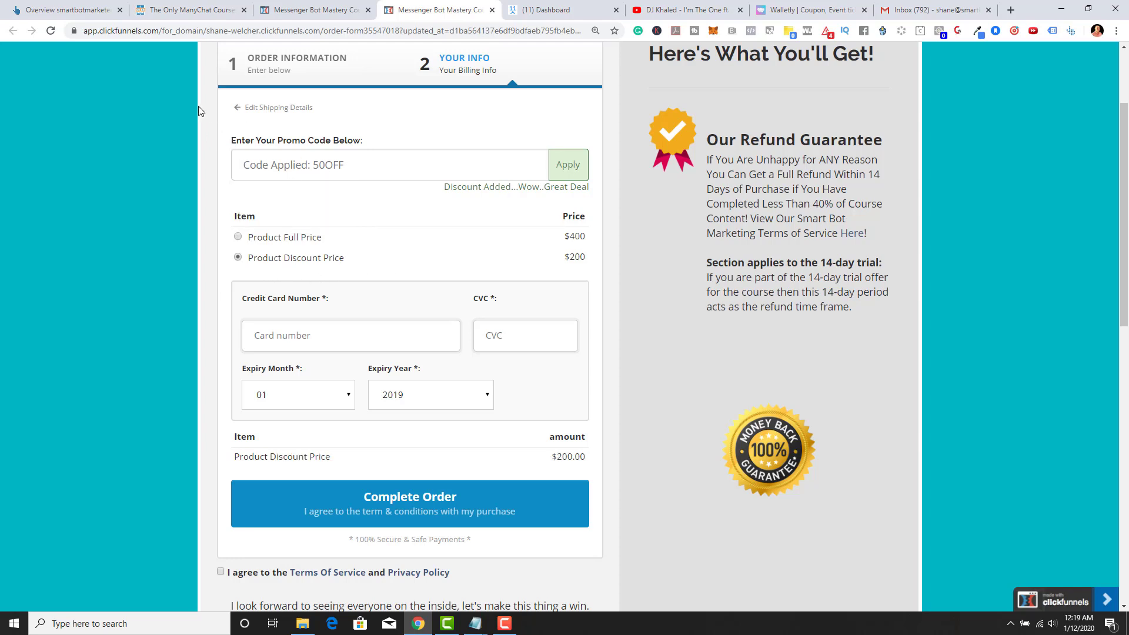
Reload the preview, refill the customer's contact details, and go to the second step of the order form.
left_click(50, 31)
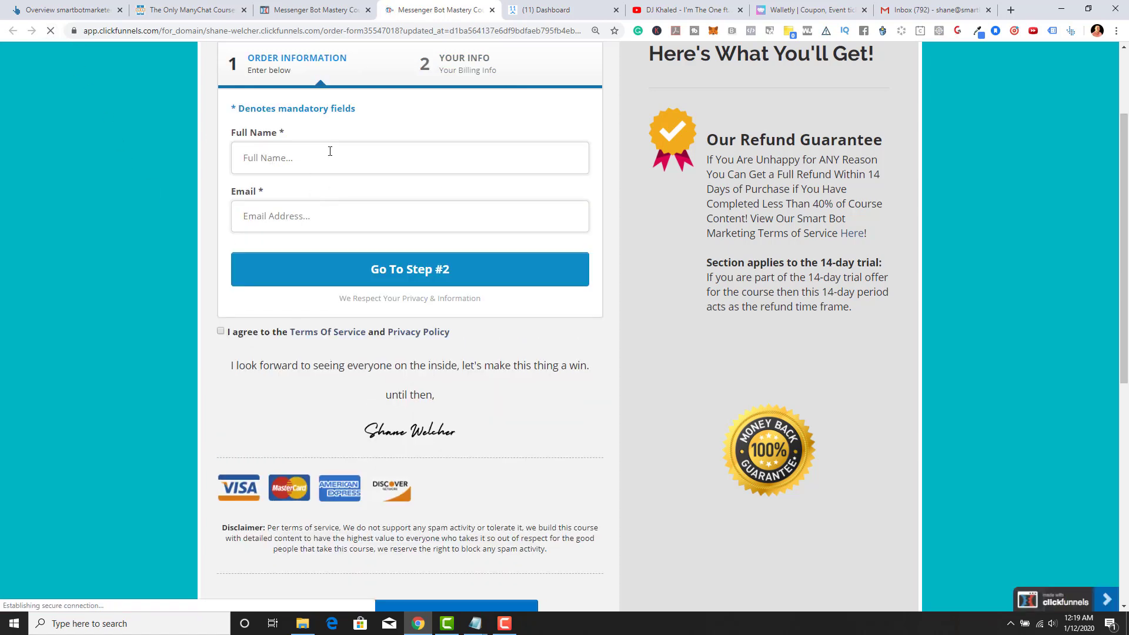
left_click(271, 158)
left_click(270, 188)
left_click(344, 271)
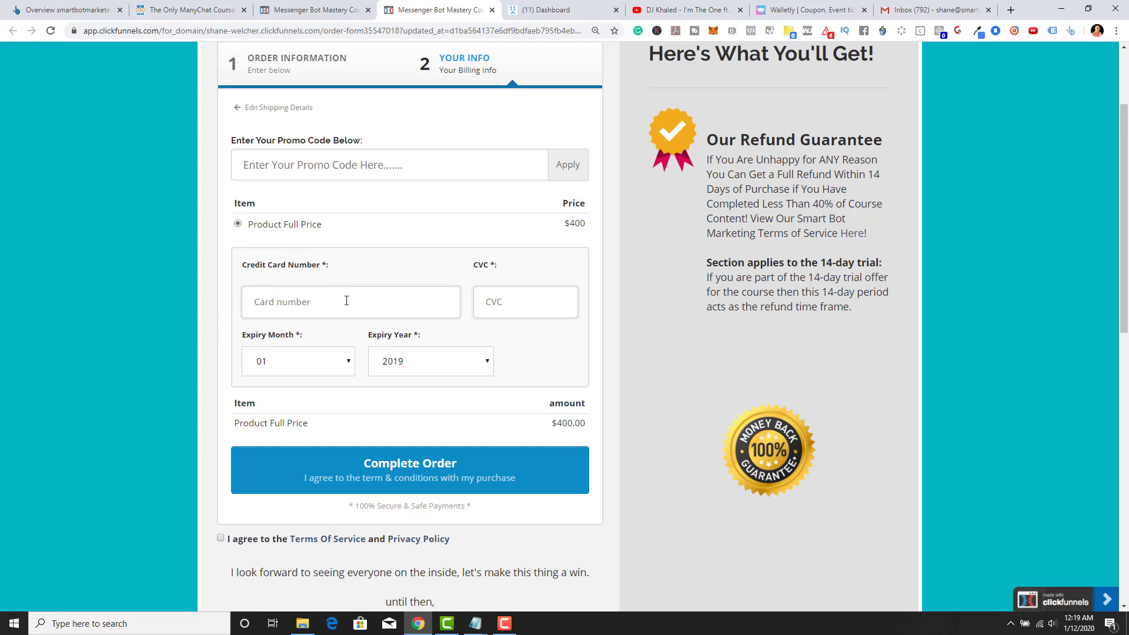
Apply the promo code '50off' on the order form and select the Product Discount Price item.
left_click(335, 169)
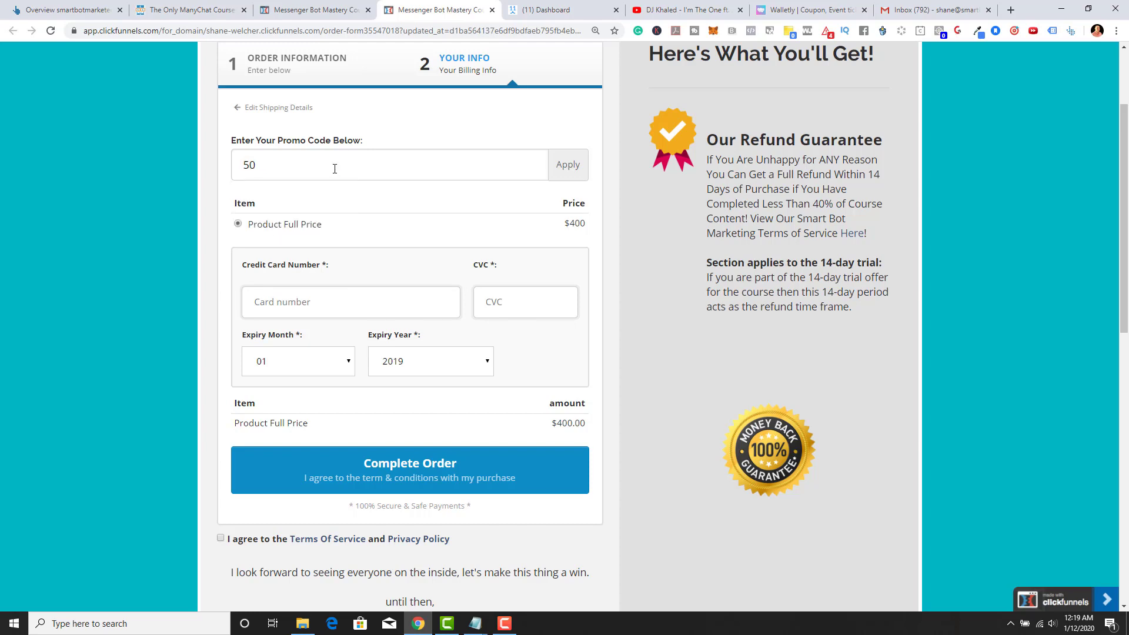
type("off")
left_click(568, 167)
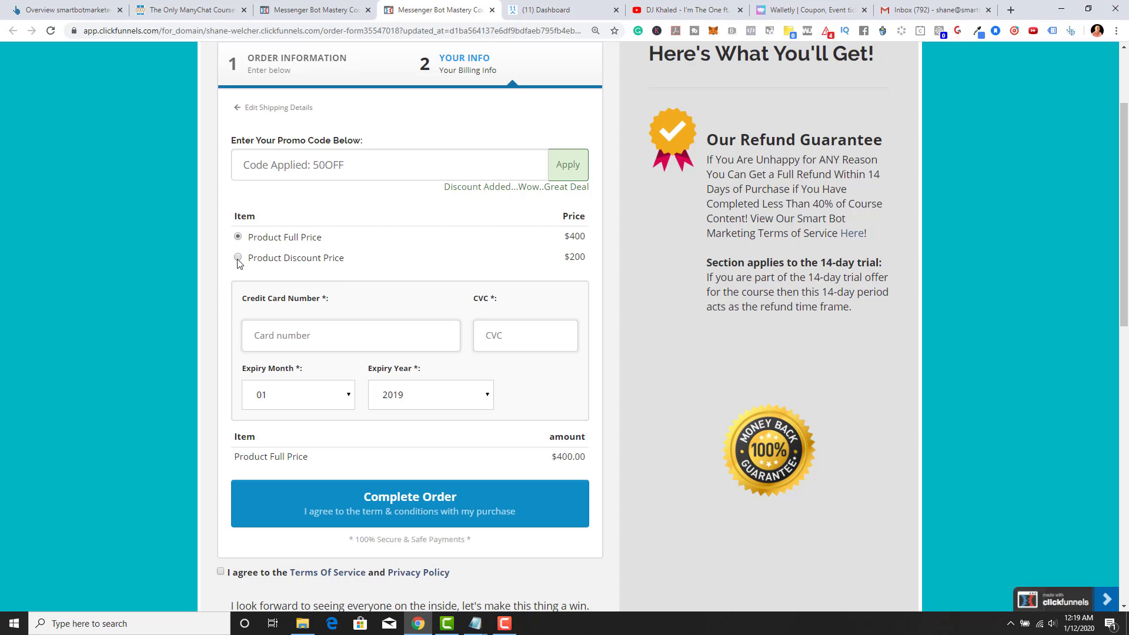
left_click_drag(321, 459, 235, 463)
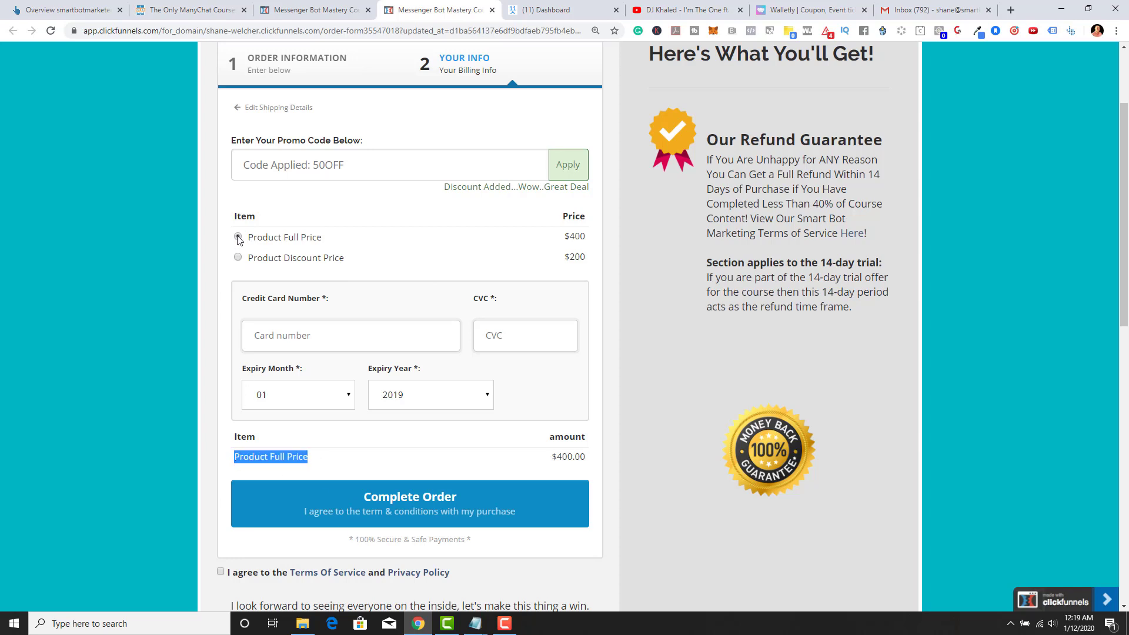
left_click(237, 257)
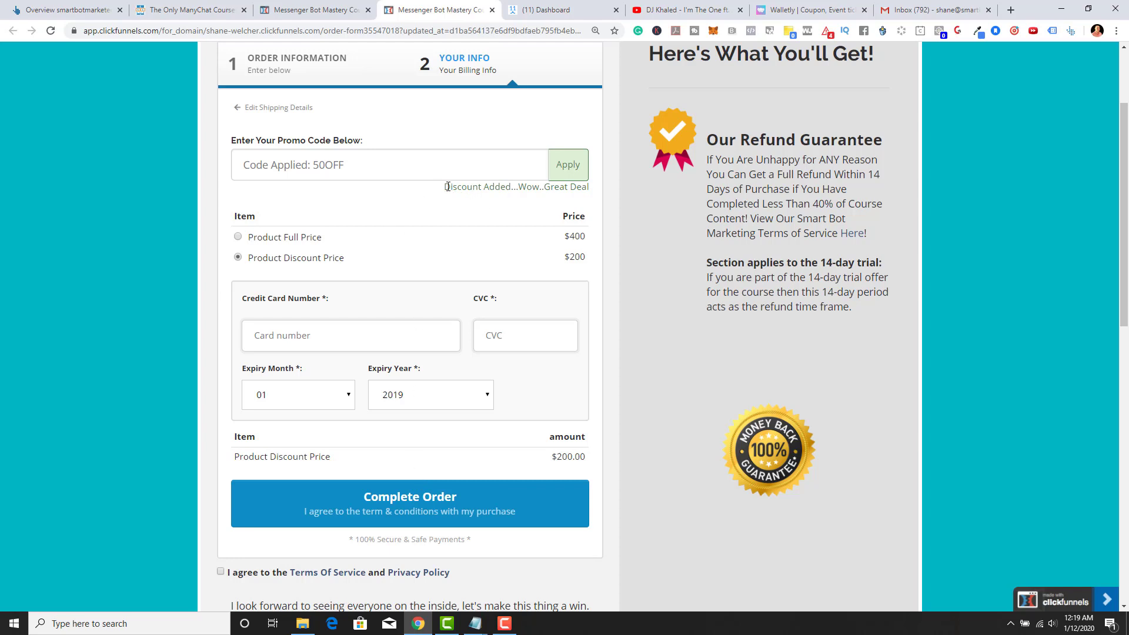
Check the discount message and order summary, switching the item to Product Full Price and back to Product Discount Price.
left_click_drag(445, 187, 616, 194)
left_click(476, 215)
scroll(379, 247, "down", 1)
scroll(380, 253, "up", 3)
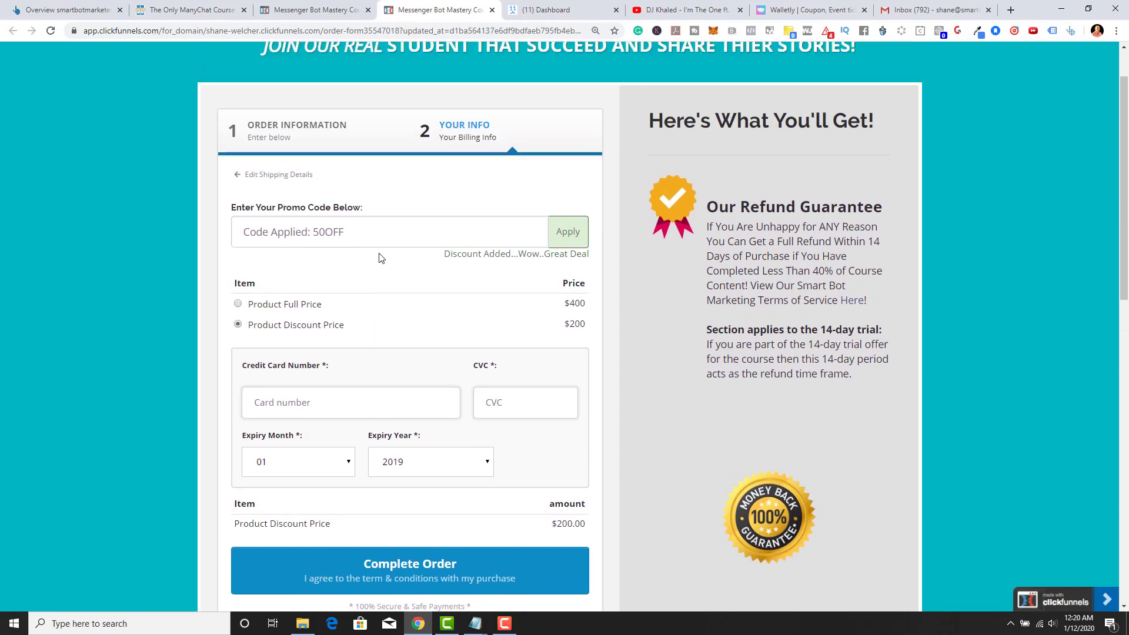
scroll(378, 260, "down", 1)
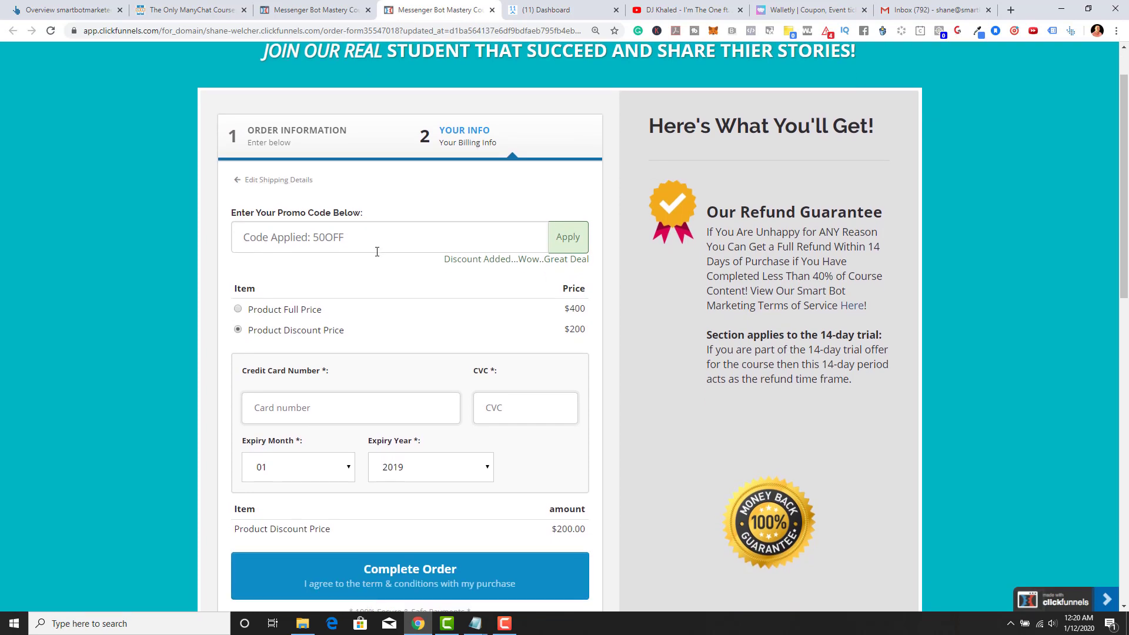
scroll(377, 253, "down", 2)
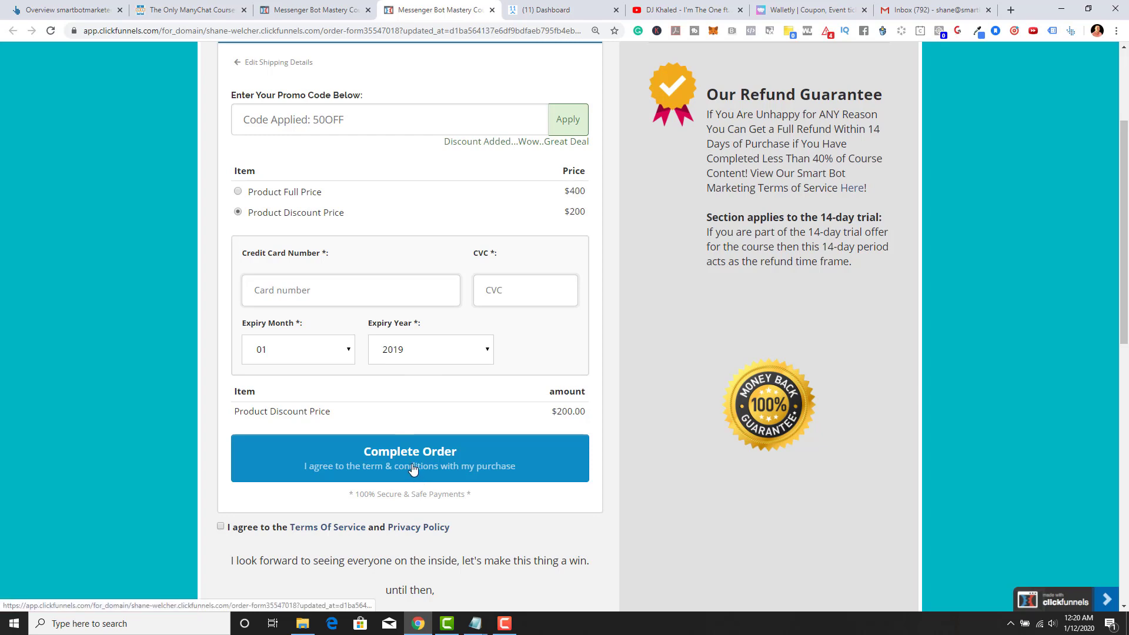
left_click(238, 192)
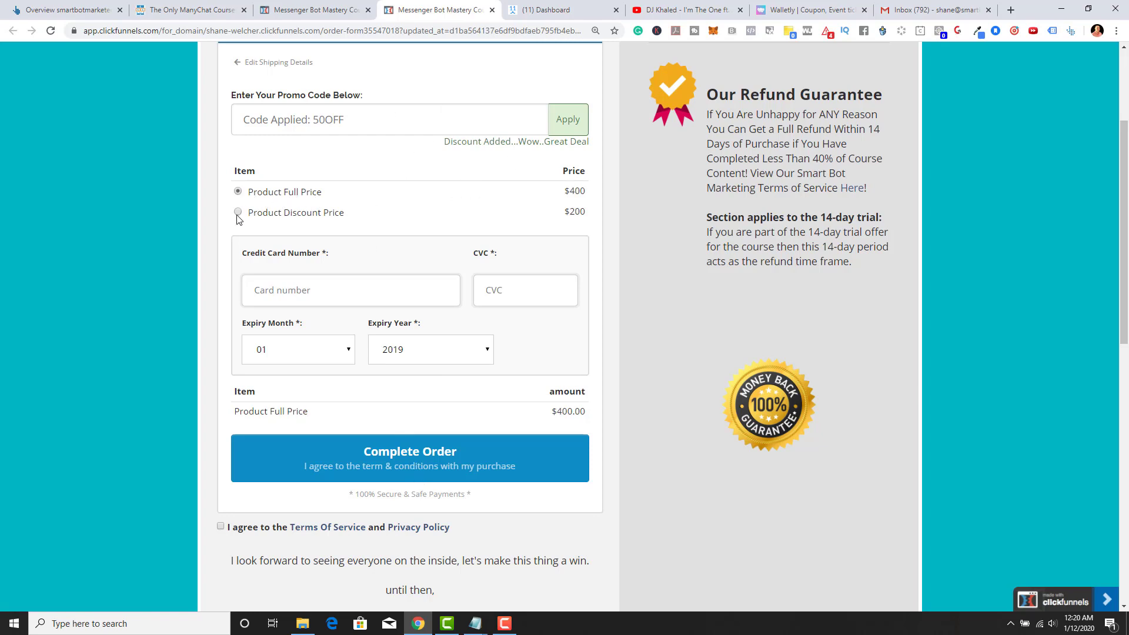
left_click(238, 213)
scroll(343, 168, "up", 2)
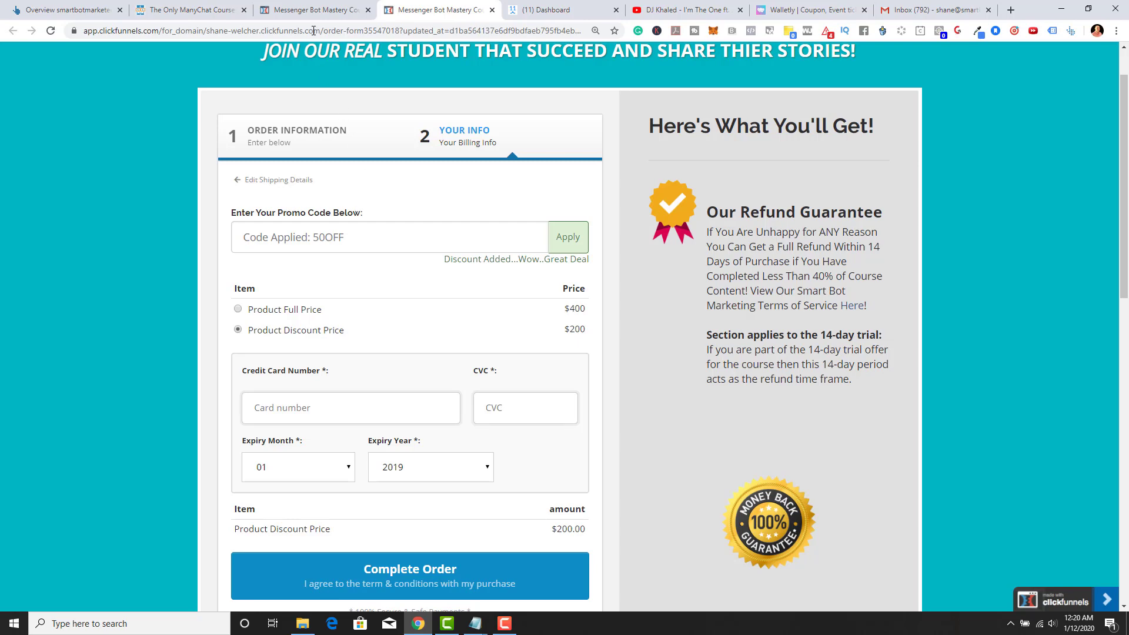
Return to the order page editor, open the page's footer tracking code, and examine the pasted script.
left_click(312, 13)
mouse_move(207, 65)
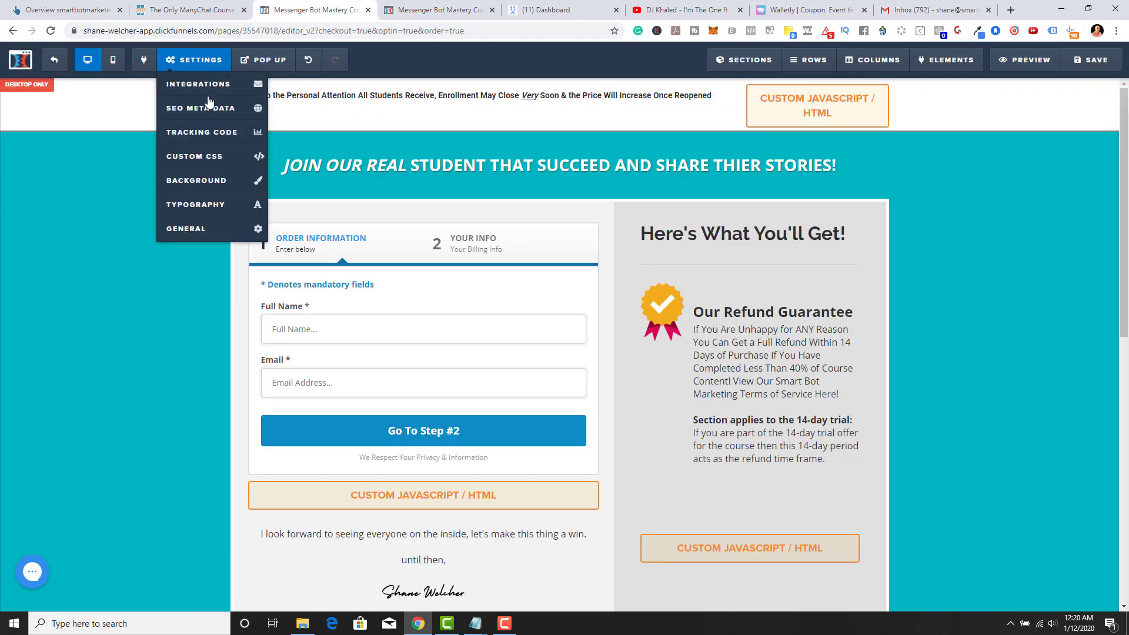
left_click(219, 133)
left_click(627, 115)
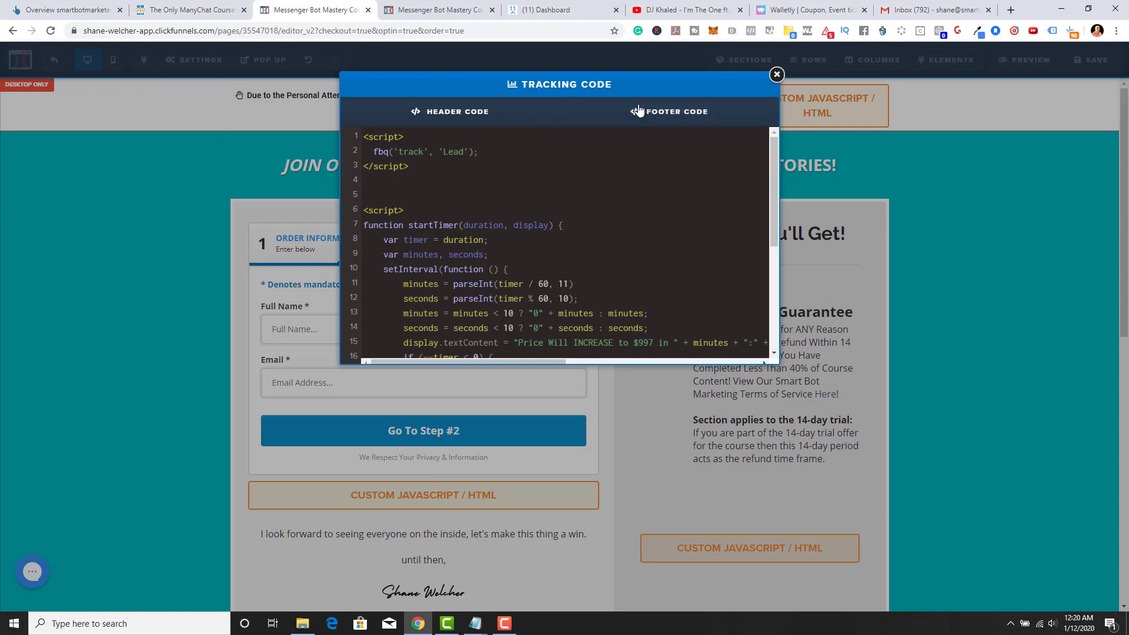
left_click_drag(369, 138, 462, 150)
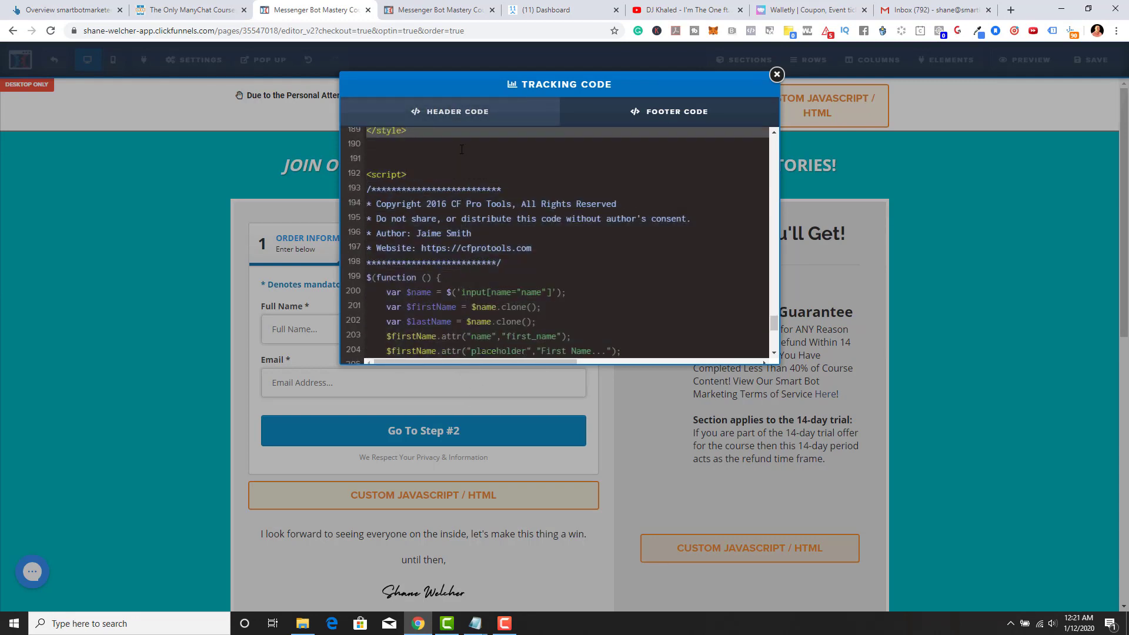
scroll(457, 152, "up", 5)
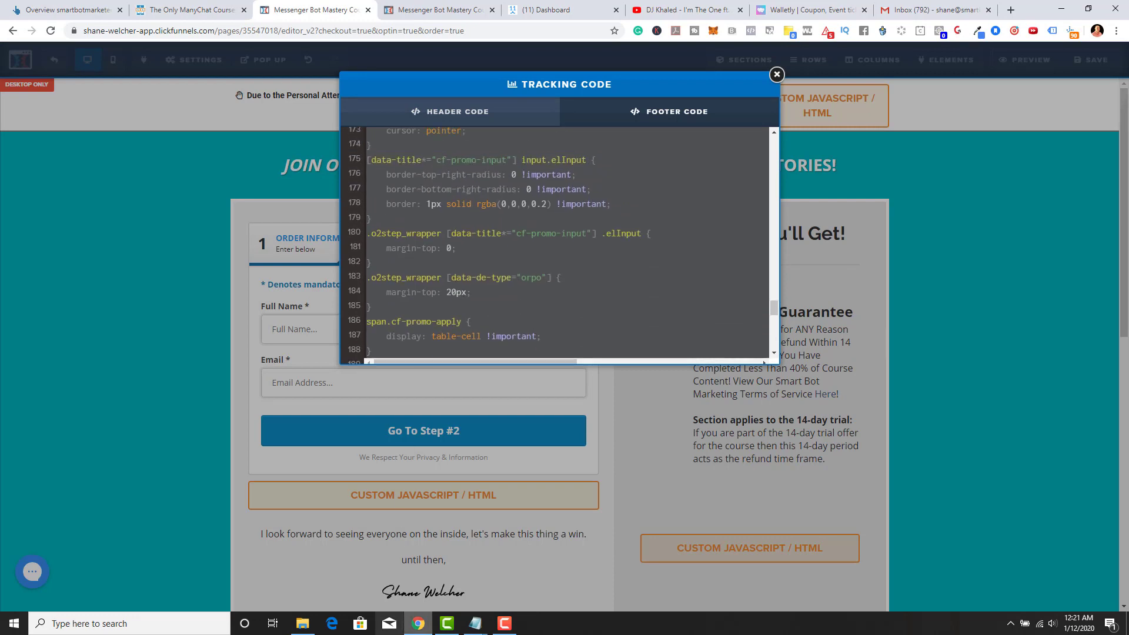
Switch to the Notepad copy of the promo code script and read it from the configuration section through the closing styles.
mouse_move(475, 623)
left_click(422, 579)
left_click(347, 360)
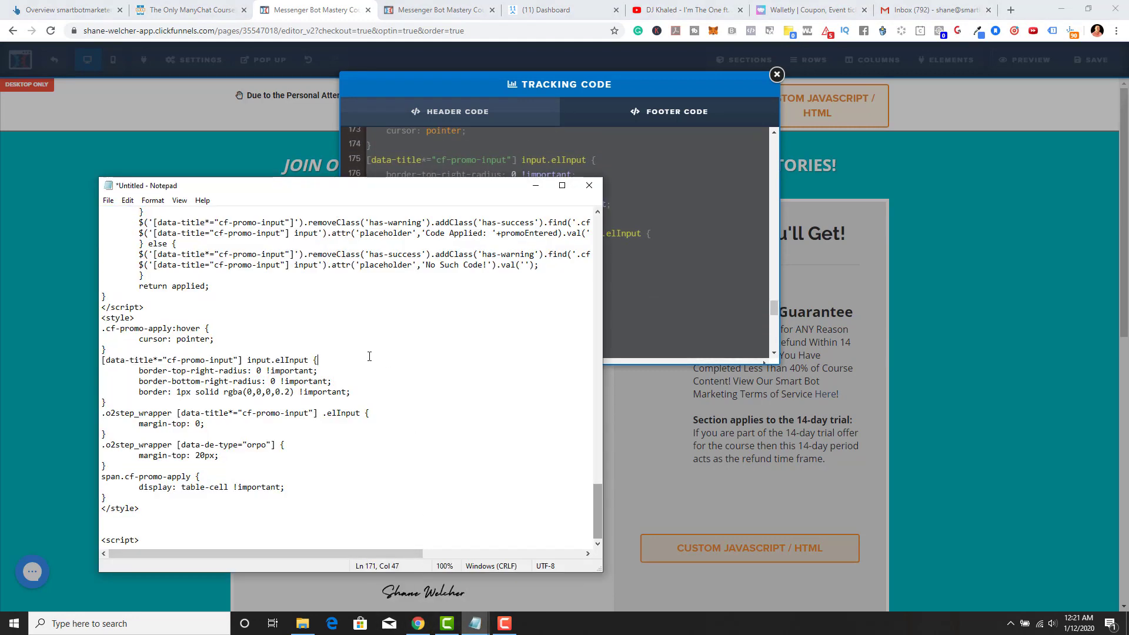
scroll(236, 365, "up", 20)
scroll(218, 370, "up", 20)
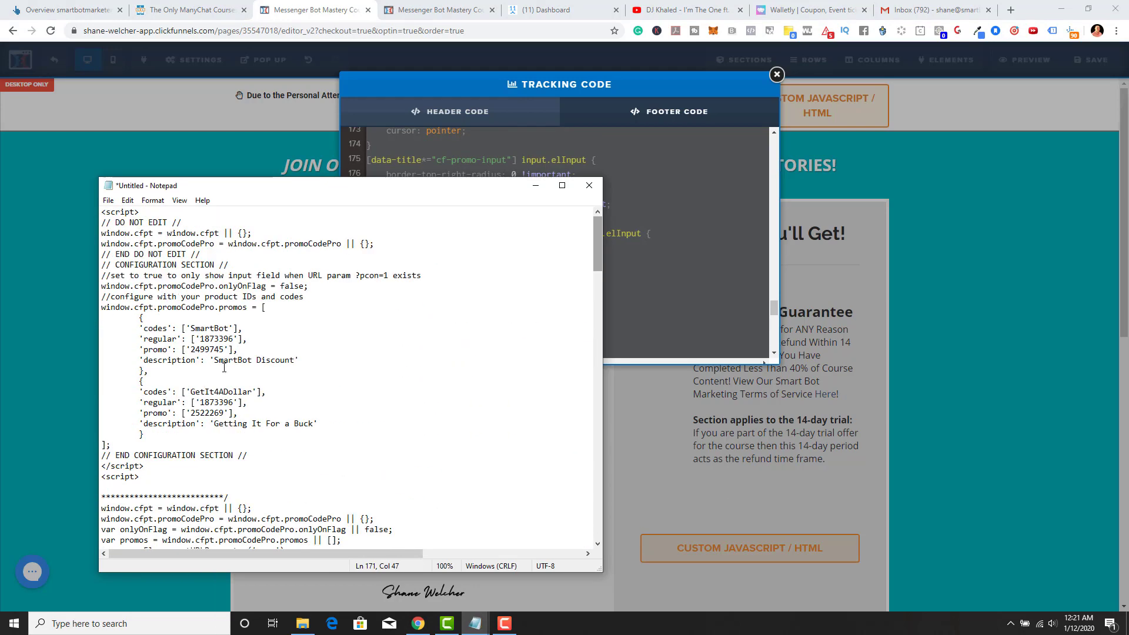
scroll(203, 261, "down", 20)
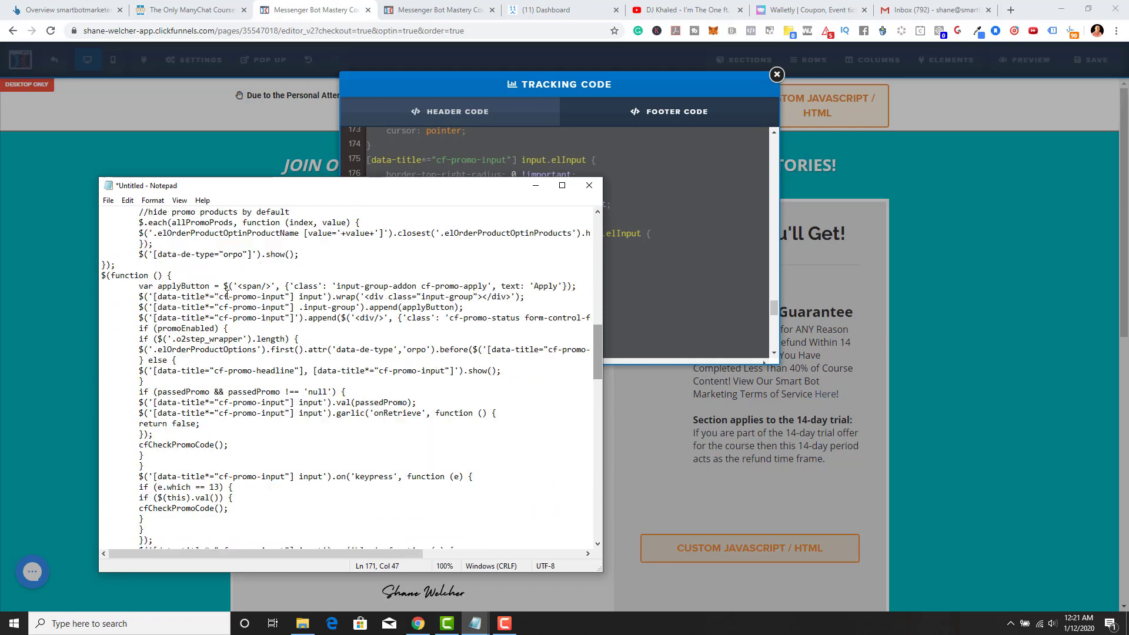
scroll(240, 310, "down", 5)
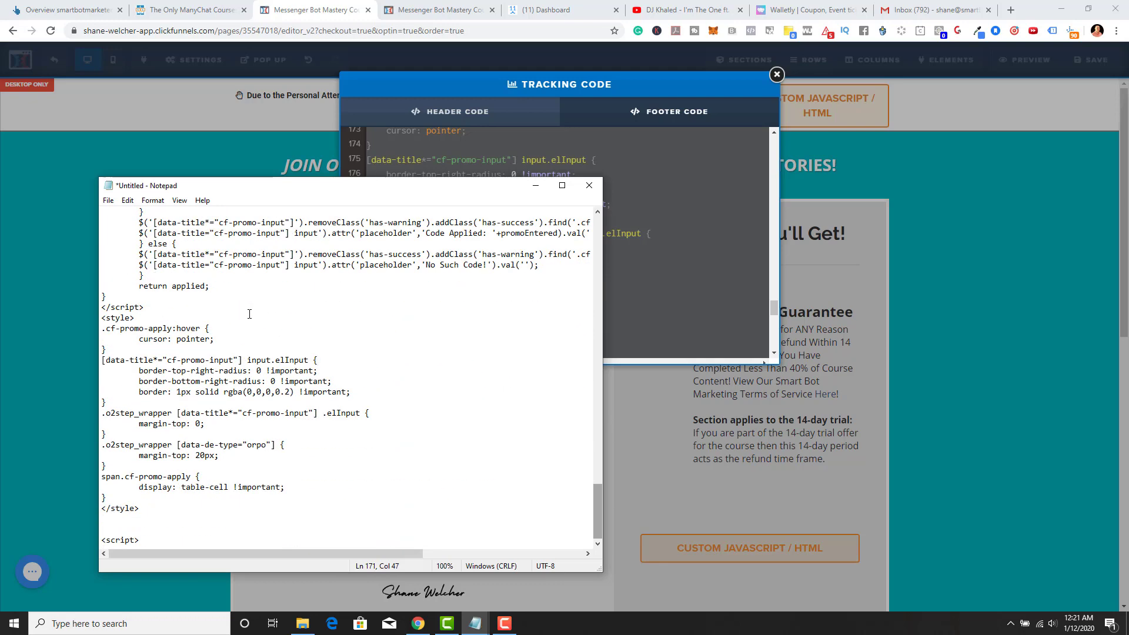
scroll(240, 310, "up", 2)
Switch back to the footer code and examine the codes, product IDs and descriptions of the '50Off' and 'dollar' promo entries.
key("alt+Tab")
scroll(697, 178, "up", 20)
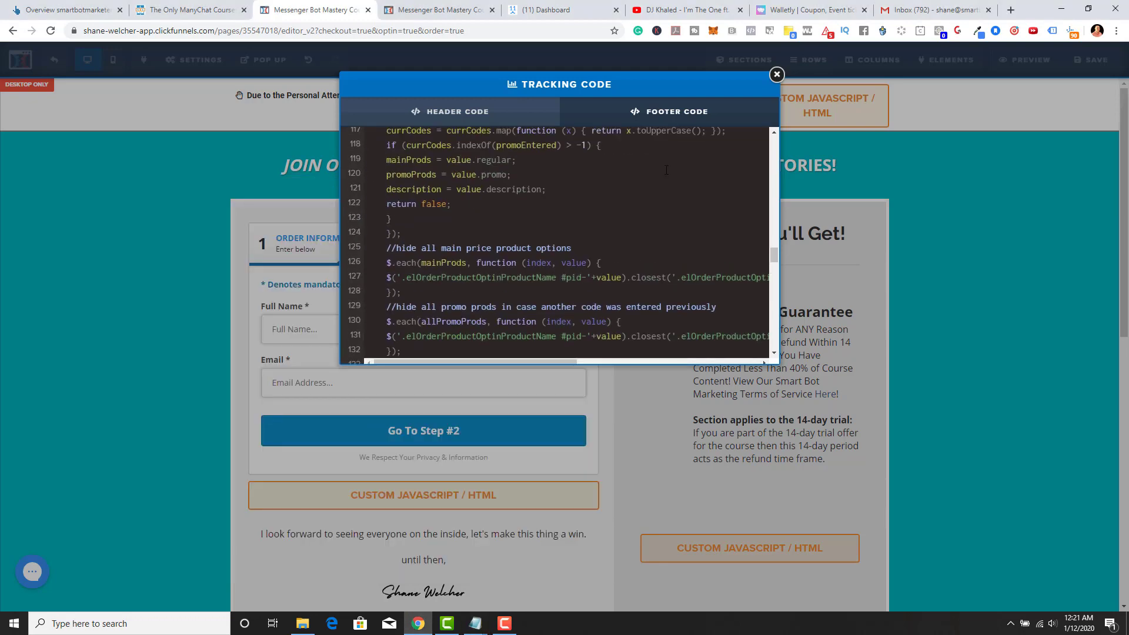
scroll(630, 176, "up", 10)
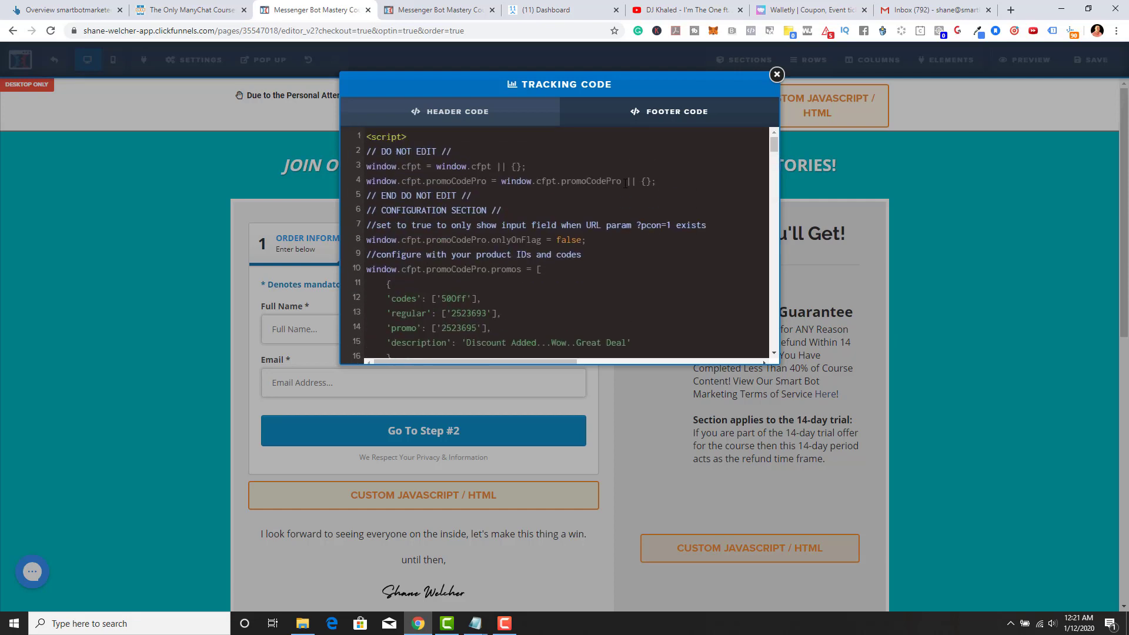
mouse_move(468, 298)
left_mouse_down()
mouse_move(442, 298)
mouse_move(477, 314)
mouse_move(452, 314)
left_mouse_up()
scroll(621, 227, "down", 3)
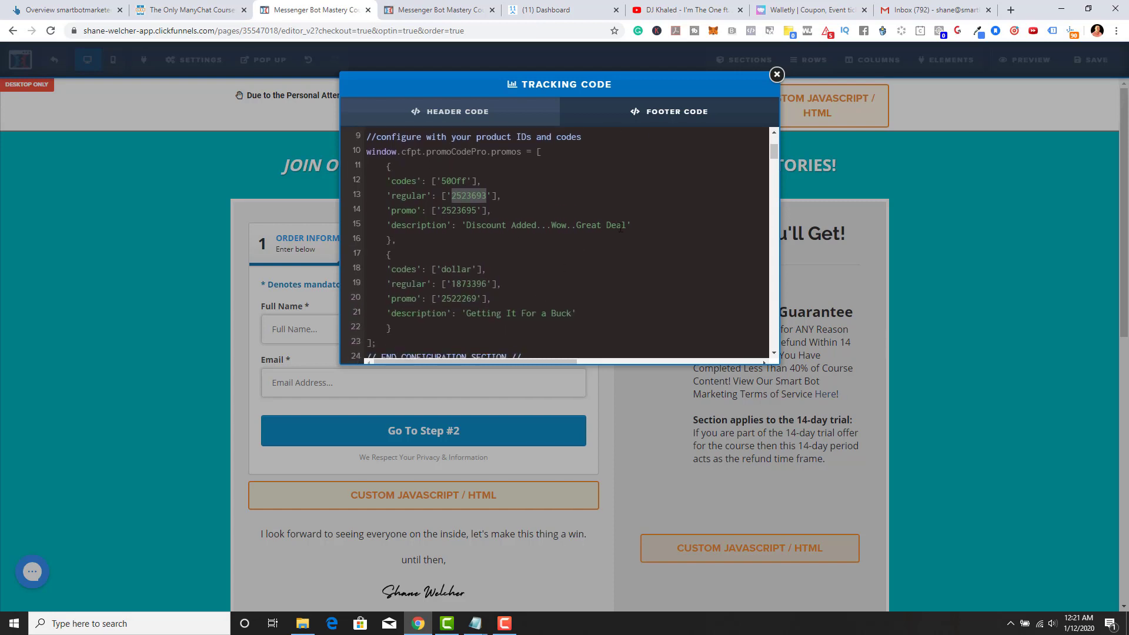
left_click_drag(626, 226, 470, 221)
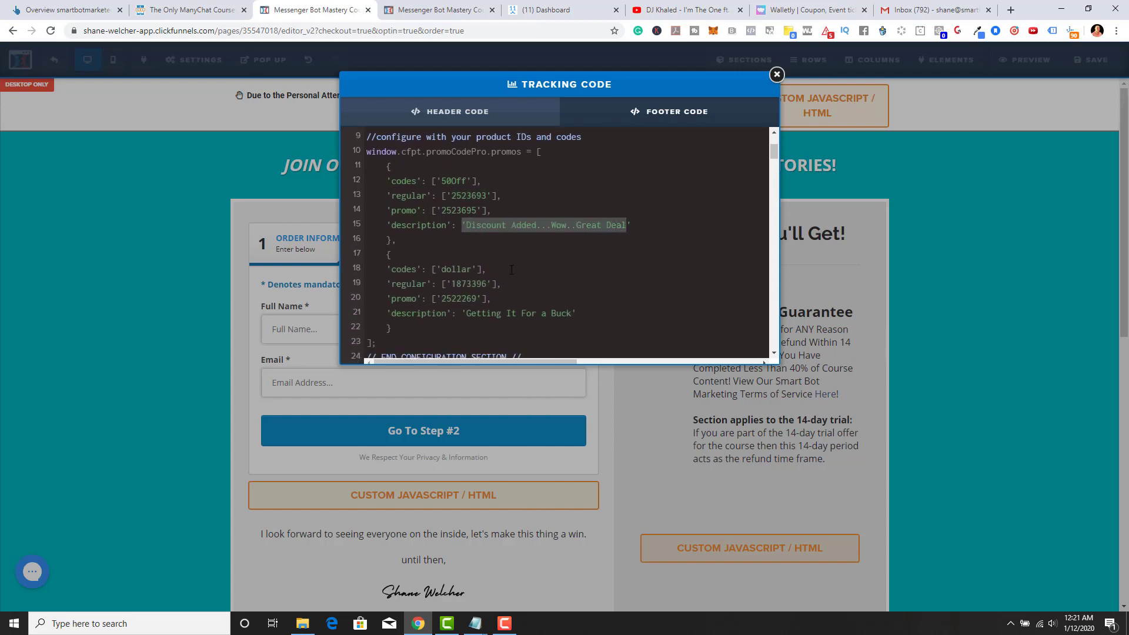
scroll(512, 269, "up", 2)
scroll(530, 283, "down", 3)
scroll(575, 313, "up", 1)
left_click_drag(575, 313, 385, 269)
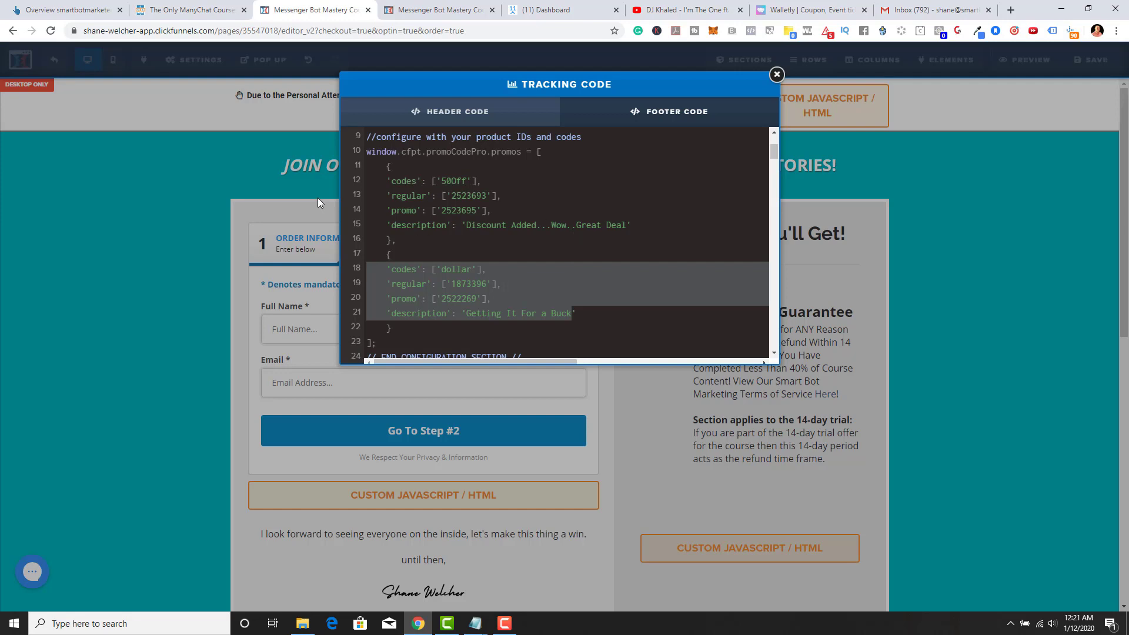
Close the tracking code, save the order page, and exit the editor to the Order Form's product list.
left_click(262, 192)
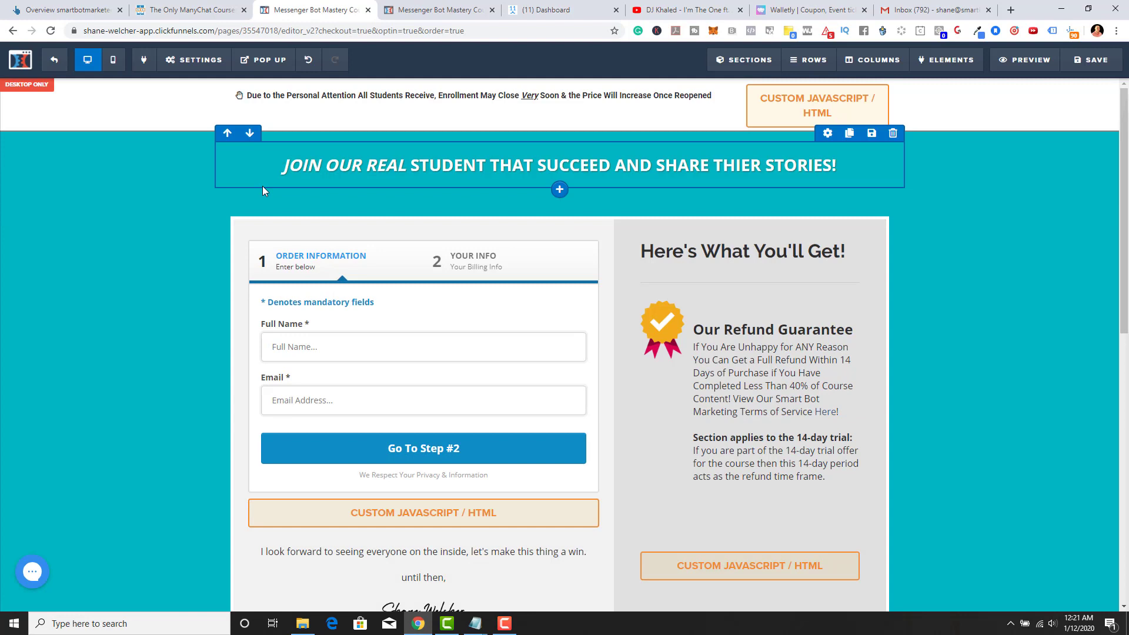
left_click(1104, 66)
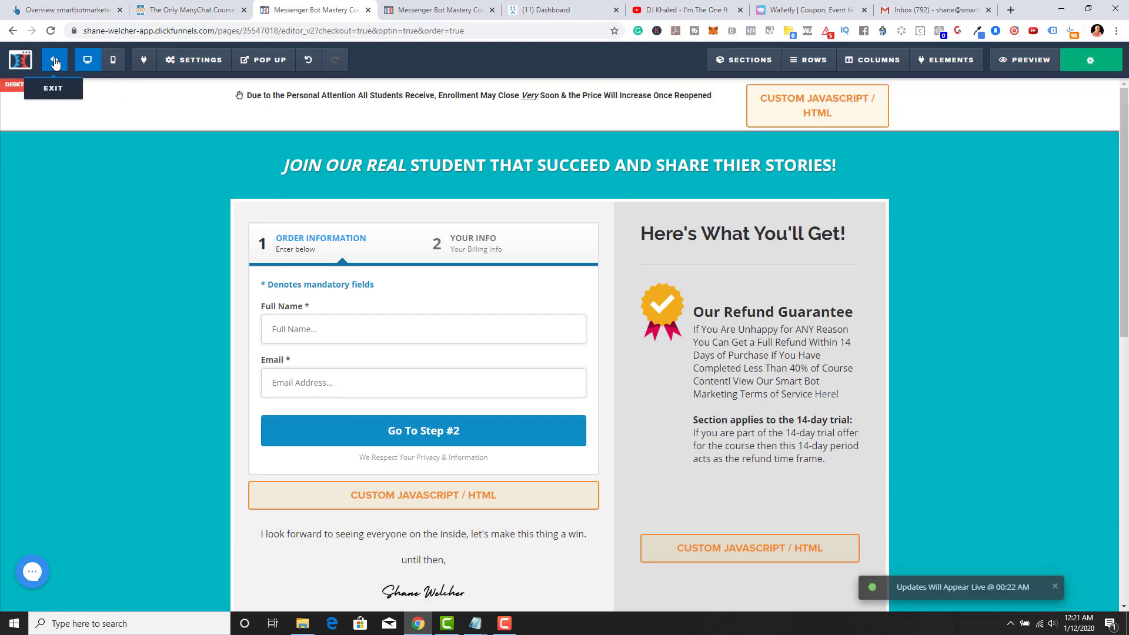
left_click(55, 61)
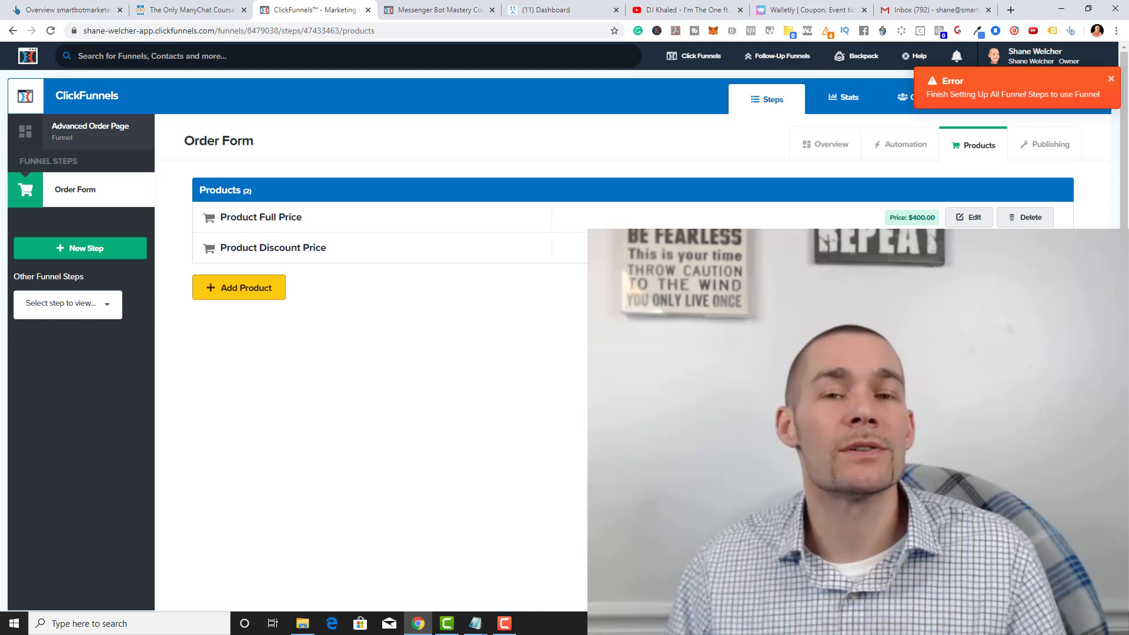
scroll(383, 352, "down", 1)
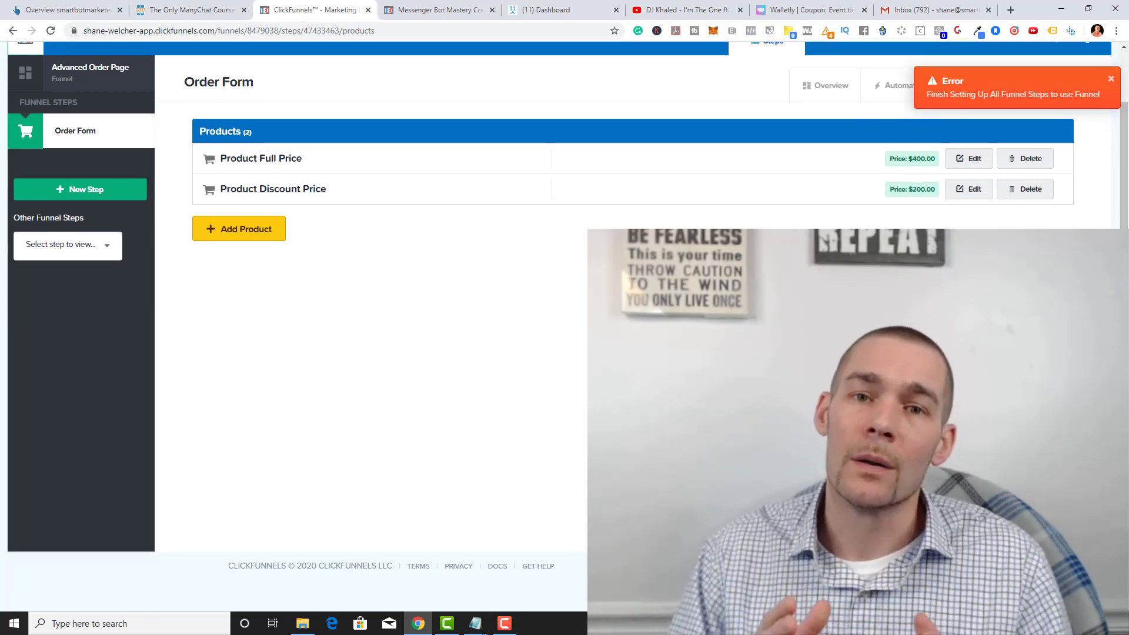